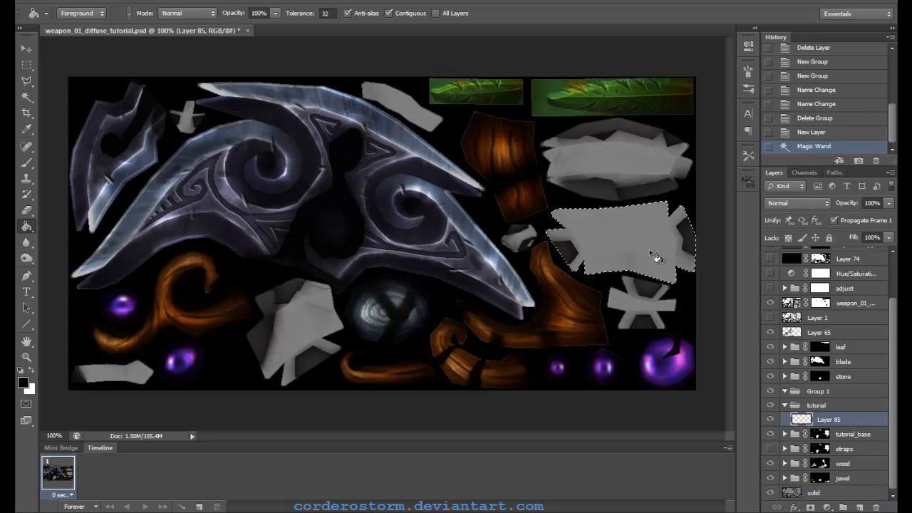
Add a Gradient Overlay at a 0° angle to Layer 85, the filled leather piece
{"action": "right_click", "coordinate": [832, 419]}
{"action": "left_click", "coordinate": [804, 3]}
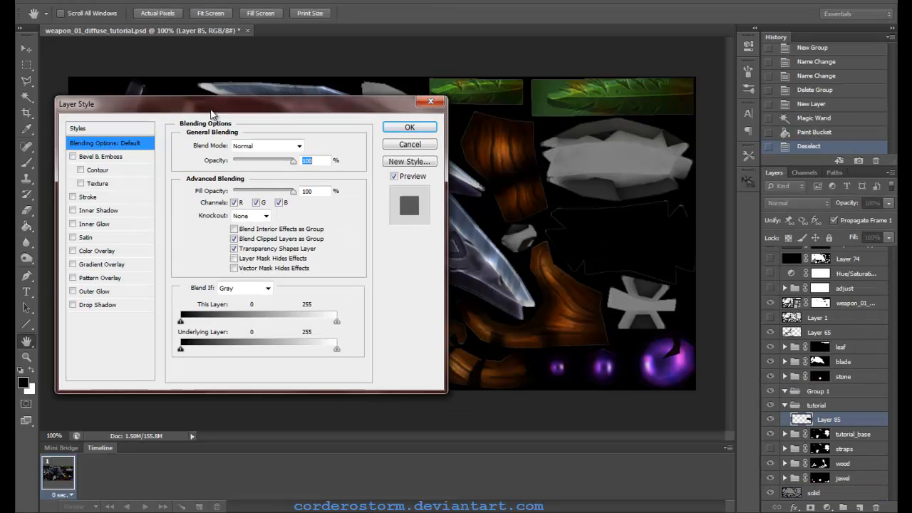
{"action": "left_click", "coordinate": [107, 265]}
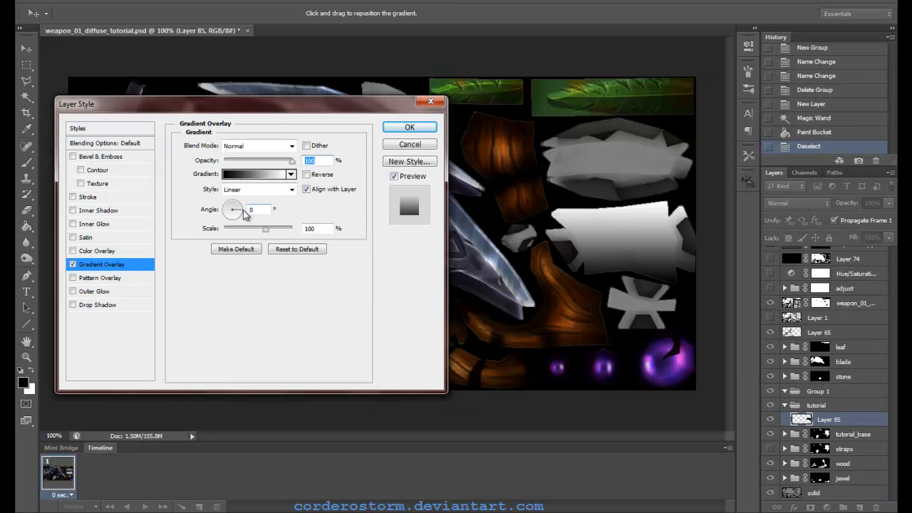
{"action": "left_click_drag", "start_coordinate": [243, 211], "coordinate": [245, 210]}
Set the overlay gradient's starting colour stop to brown #5c3929
{"action": "left_click", "coordinate": [277, 175]}
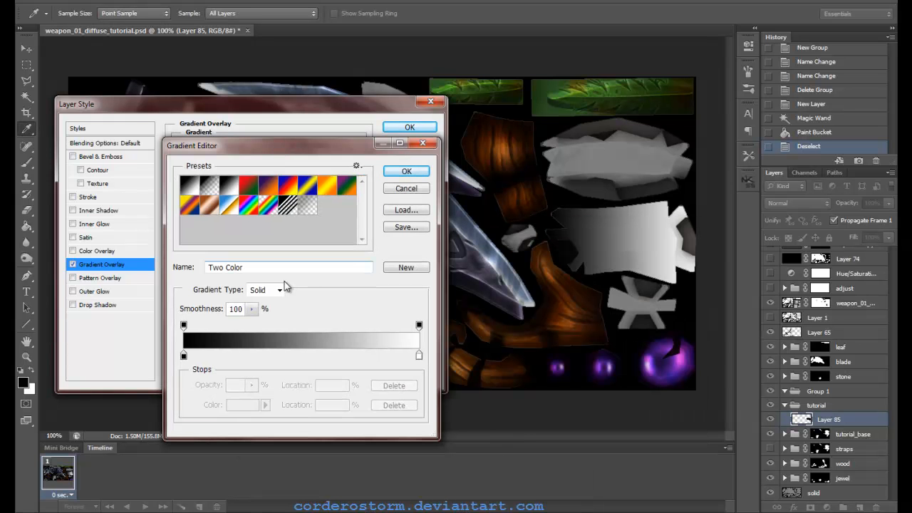
{"action": "double_click", "coordinate": [183, 356]}
{"action": "left_click_drag", "start_coordinate": [732, 429], "coordinate": [732, 439]}
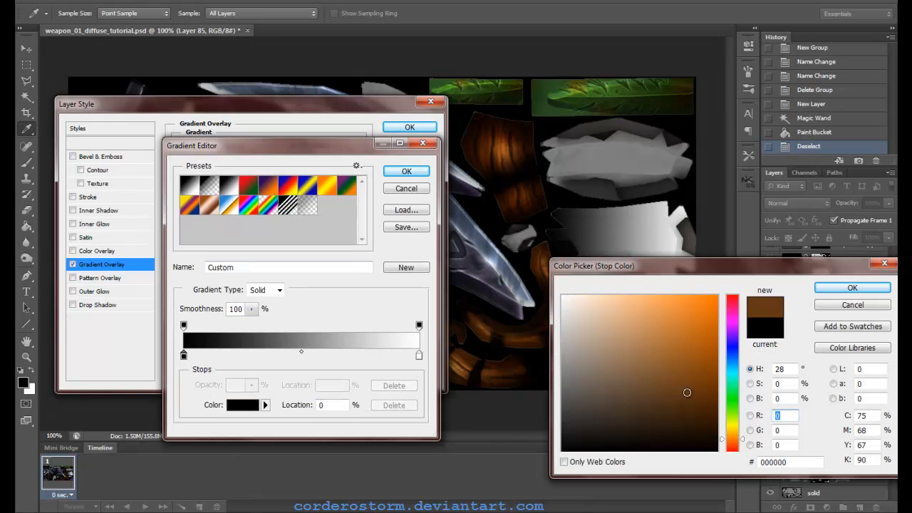
{"action": "left_click", "coordinate": [686, 393]}
{"action": "left_click_drag", "start_coordinate": [684, 279], "coordinate": [566, 312]}
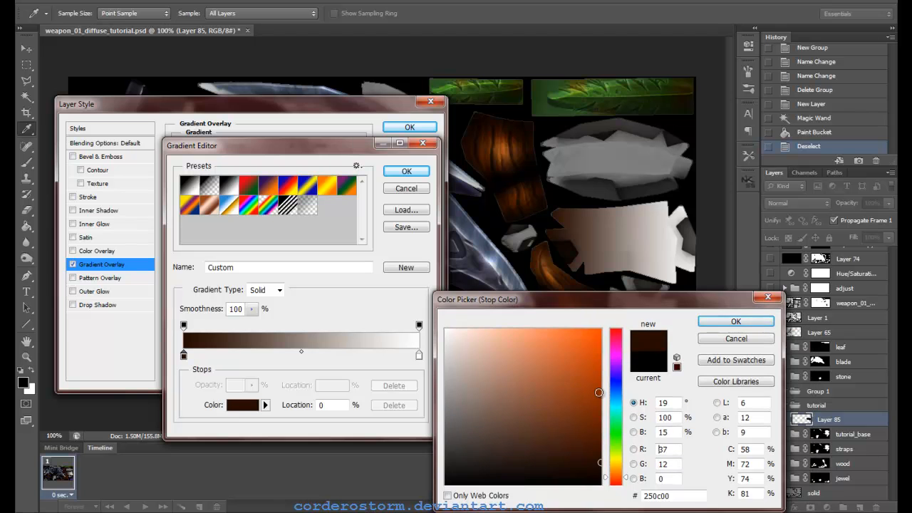
{"action": "left_click", "coordinate": [583, 442]}
{"action": "left_click", "coordinate": [520, 421]}
{"action": "left_click", "coordinate": [531, 429]}
{"action": "left_click", "coordinate": [724, 321]}
{"action": "left_click", "coordinate": [251, 406]}
{"action": "left_click", "coordinate": [727, 322]}
Set the gradient's end colour stop to dark brown #290f04 and apply the layer style
{"action": "double_click", "coordinate": [420, 355]}
{"action": "double_click", "coordinate": [659, 495]}
{"action": "type", "text": "5c3929"}
{"action": "left_click_drag", "start_coordinate": [705, 299], "coordinate": [734, 299]}
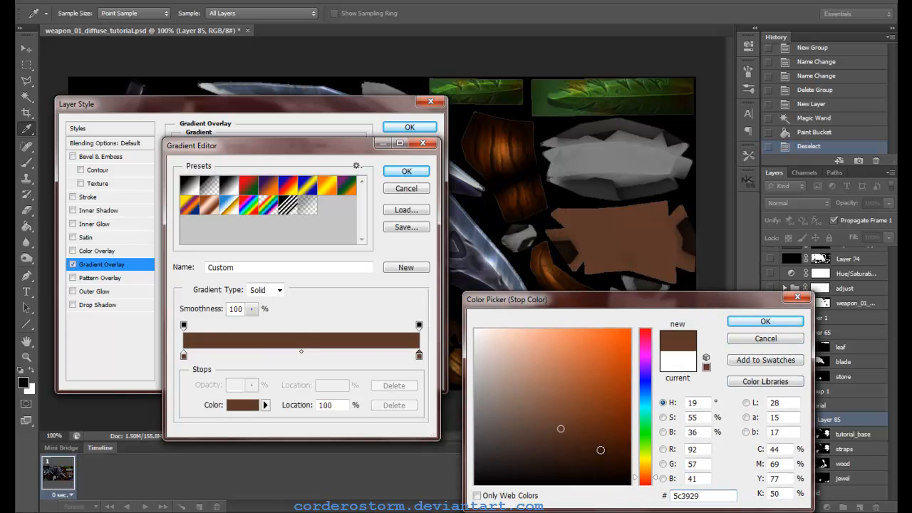
{"action": "left_click", "coordinate": [613, 453]}
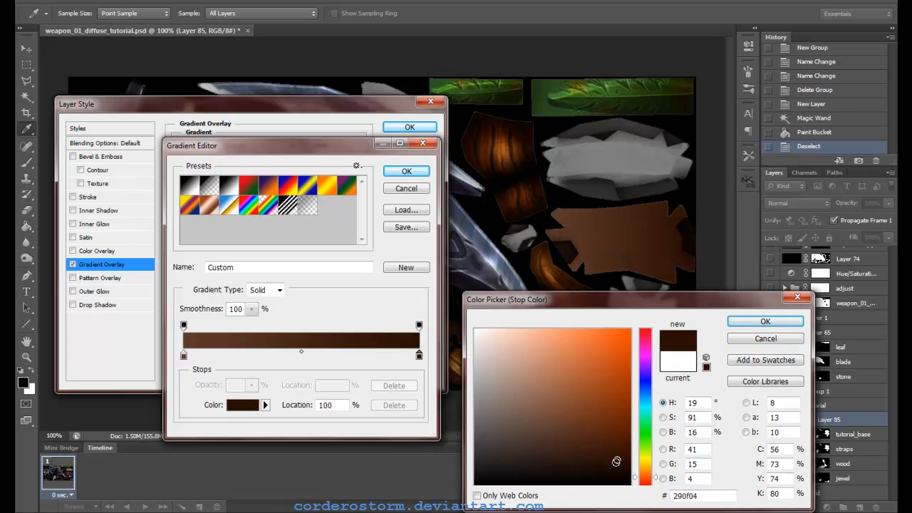
{"action": "left_click", "coordinate": [758, 320]}
{"action": "key", "text": "Return"}
{"action": "key", "text": "Return"}
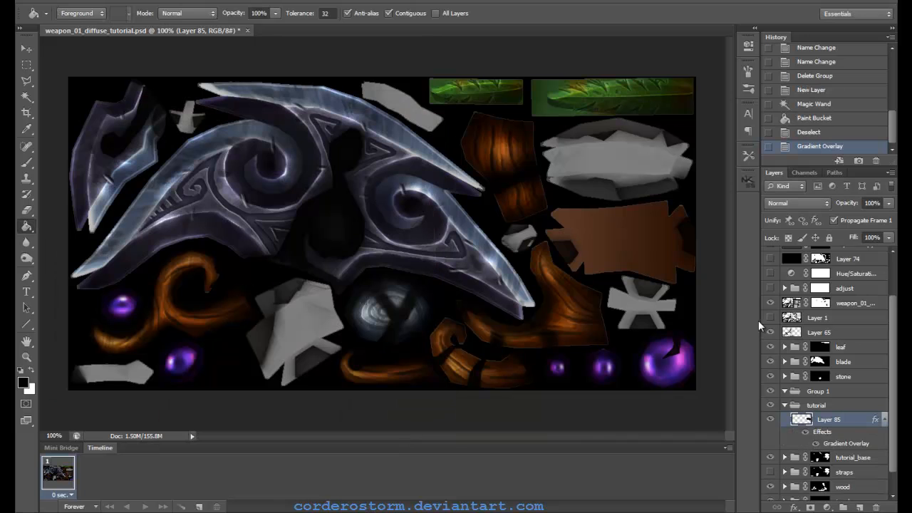
Add a new layer above Layer 85 and show the uvw wireframe layer over the leather piece
{"action": "left_click", "coordinate": [858, 506]}
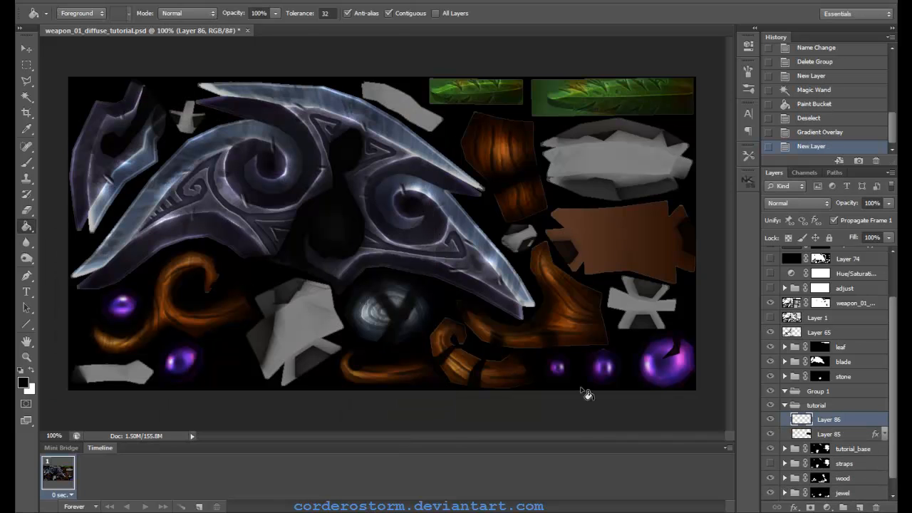
{"action": "scroll", "coordinate": [784, 289], "scroll_direction": "up", "scroll_amount": 3}
{"action": "left_click", "coordinate": [770, 255]}
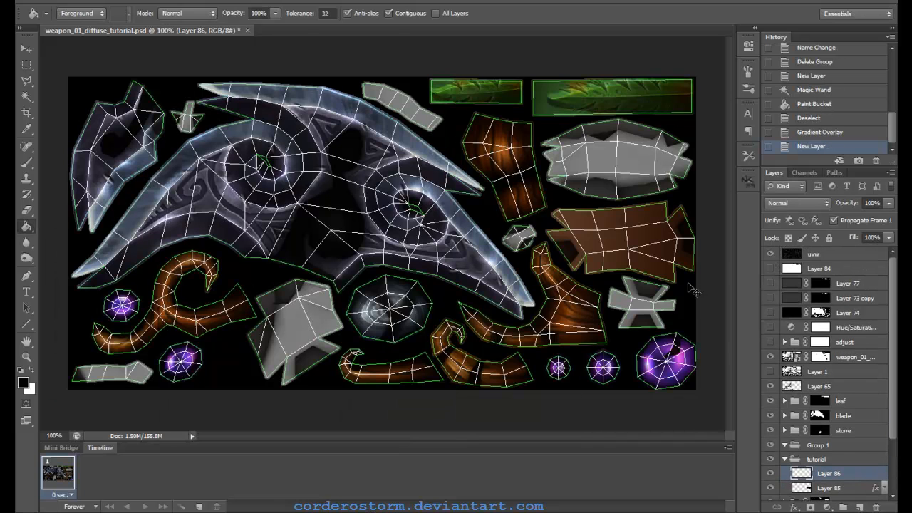
{"action": "key", "text": "ctrl+plus"}
{"action": "left_click_drag", "start_coordinate": [497, 435], "coordinate": [614, 436]}
Outline the leather piece's left flap with the Polygonal Lasso, fill it with white and deselect
{"action": "left_click", "coordinate": [30, 82]}
{"action": "scroll", "coordinate": [175, 196], "scroll_direction": "down", "scroll_amount": 1}
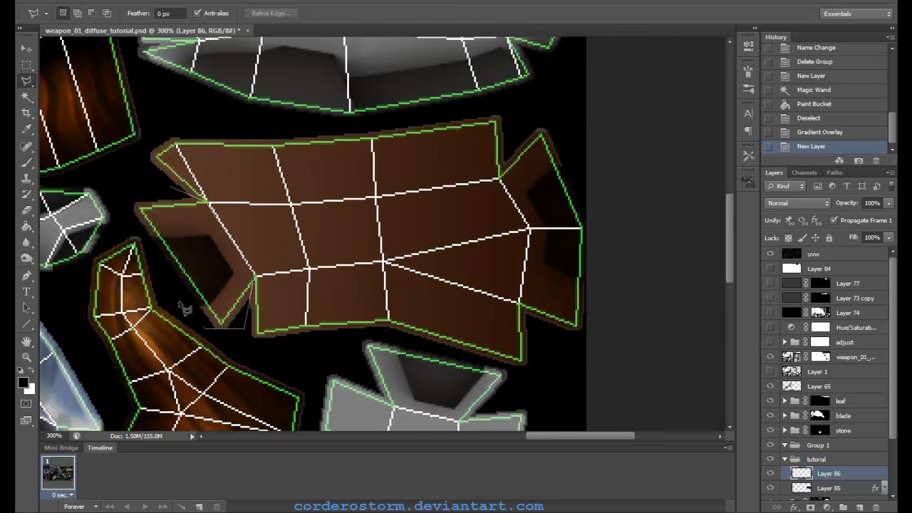
{"action": "double_click", "coordinate": [137, 178]}
{"action": "key", "text": "g"}
{"action": "key", "text": "x"}
{"action": "left_click", "coordinate": [186, 242]}
{"action": "key", "text": "ctrl+d"}
Set the white flap layer's blending to Overlay at 69% opacity
{"action": "right_click", "coordinate": [830, 472]}
{"action": "left_click", "coordinate": [795, 57]}
{"action": "left_click", "coordinate": [294, 147]}
{"action": "left_click", "coordinate": [263, 309]}
{"action": "left_click_drag", "start_coordinate": [357, 104], "coordinate": [729, 65]}
{"action": "left_click_drag", "start_coordinate": [672, 108], "coordinate": [653, 116]}
{"action": "left_click", "coordinate": [786, 75]}
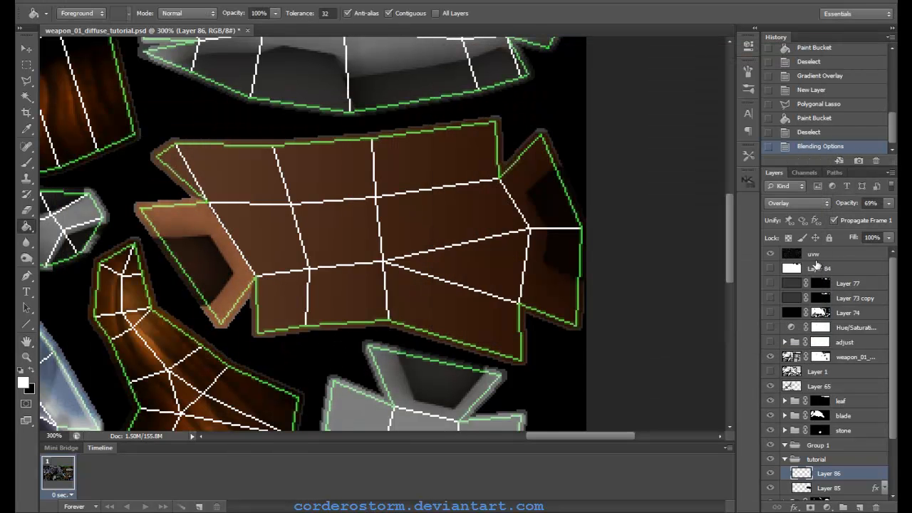
Hide the uvw wireframe and apply a Gaussian Blur with a 1.0 pixel radius to the flap highlight
{"action": "left_click", "coordinate": [770, 254]}
{"action": "left_click", "coordinate": [174, 1]}
{"action": "mouse_move", "coordinate": [208, 2]}
{"action": "mouse_move", "coordinate": [224, 116]}
{"action": "left_click", "coordinate": [401, 204]}
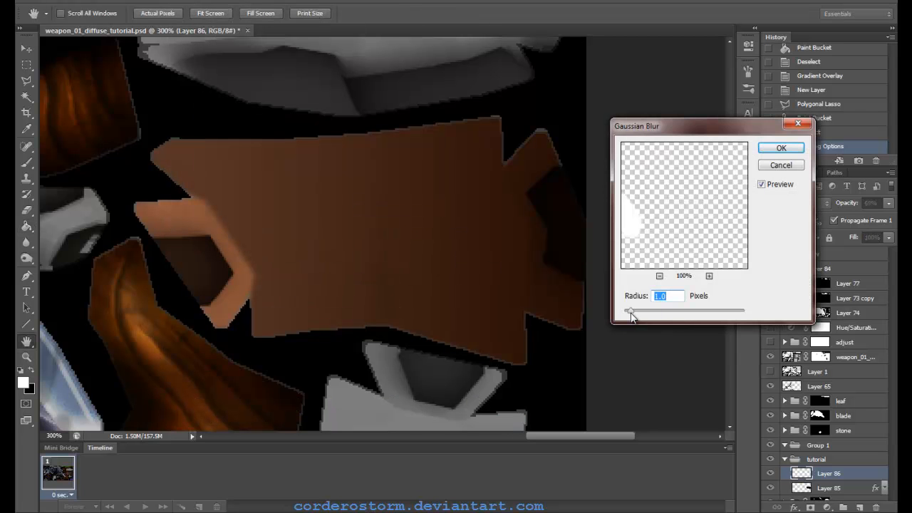
{"action": "left_click", "coordinate": [780, 149]}
Add a new layer, naming the blurred highlight layer h1 and the new one d1
{"action": "scroll", "coordinate": [846, 470], "scroll_direction": "down", "scroll_amount": 2}
{"action": "left_click", "coordinate": [859, 506]}
{"action": "double_click", "coordinate": [830, 458]}
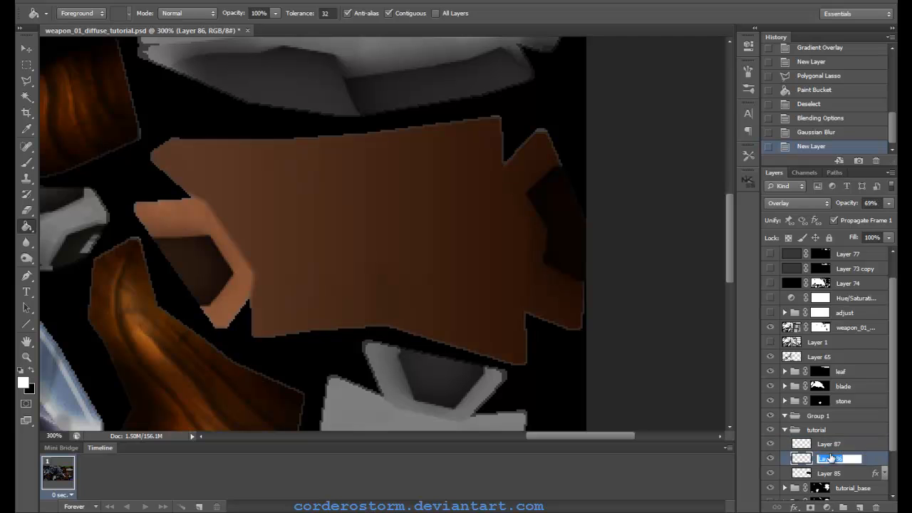
{"action": "type", "text": "h1"}
{"action": "key", "text": "Return"}
{"action": "double_click", "coordinate": [830, 444]}
{"action": "type", "text": "d1"}
{"action": "key", "text": "Return"}
Show the uvw wireframe, outline the leather piece's right flap with the Polygonal Lasso and fill it with black on d1
{"action": "left_click", "coordinate": [27, 81]}
{"action": "scroll", "coordinate": [783, 280], "scroll_direction": "up", "scroll_amount": 1}
{"action": "left_click", "coordinate": [769, 253]}
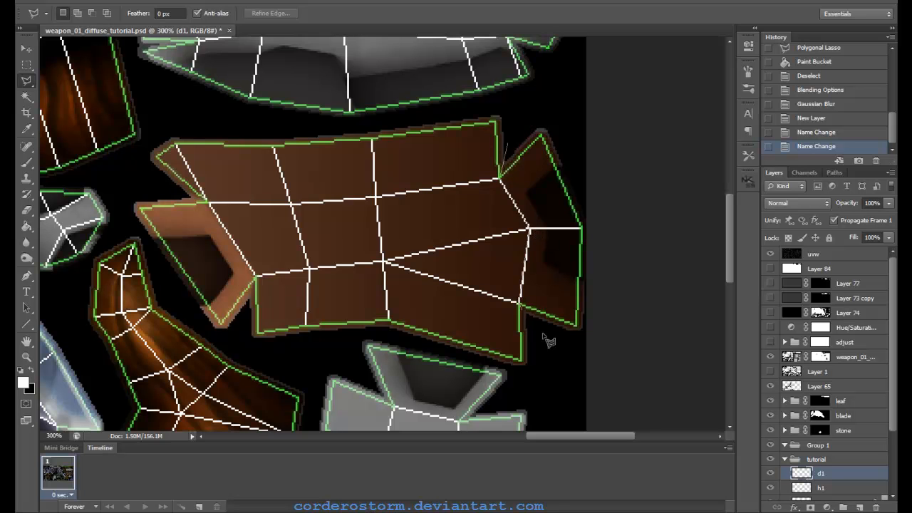
{"action": "left_click", "coordinate": [558, 99]}
{"action": "left_click", "coordinate": [527, 99]}
{"action": "left_click", "coordinate": [507, 142]}
{"action": "left_click", "coordinate": [27, 226]}
{"action": "left_click", "coordinate": [30, 370]}
{"action": "scroll", "coordinate": [827, 309], "scroll_direction": "down", "scroll_amount": 2}
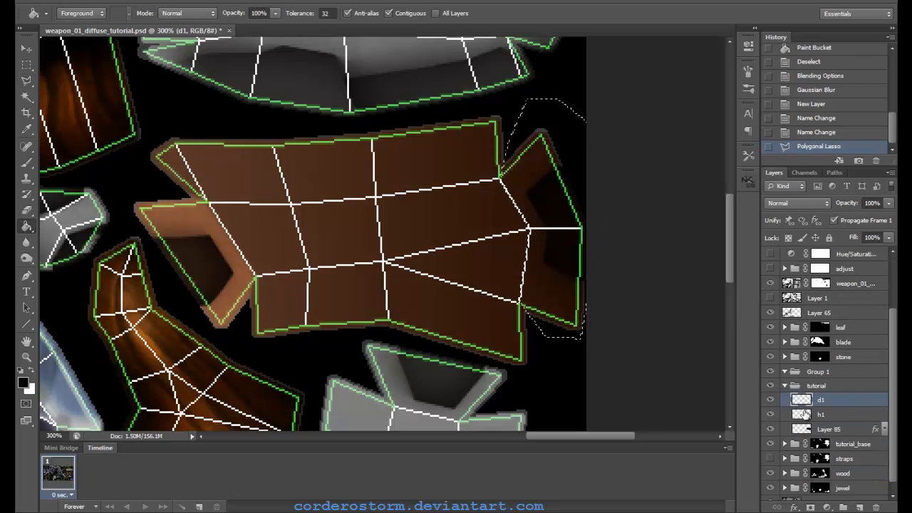
{"action": "left_click", "coordinate": [559, 178]}
Lower the d1 layer's opacity to 16%, then hide the wireframe and clear the selection
{"action": "left_click_drag", "start_coordinate": [889, 208], "coordinate": [838, 220]}
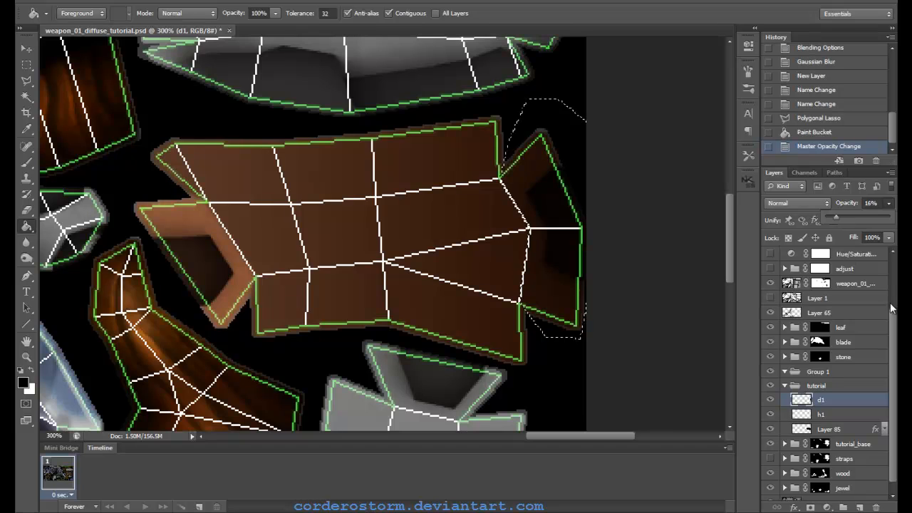
{"action": "scroll", "coordinate": [892, 306], "scroll_direction": "up", "scroll_amount": 2}
{"action": "left_click", "coordinate": [769, 254]}
{"action": "key", "text": "ctrl+d"}
Repeat the last Gaussian Blur on the d1 shadow layer
{"action": "key", "text": "ctrl+minus"}
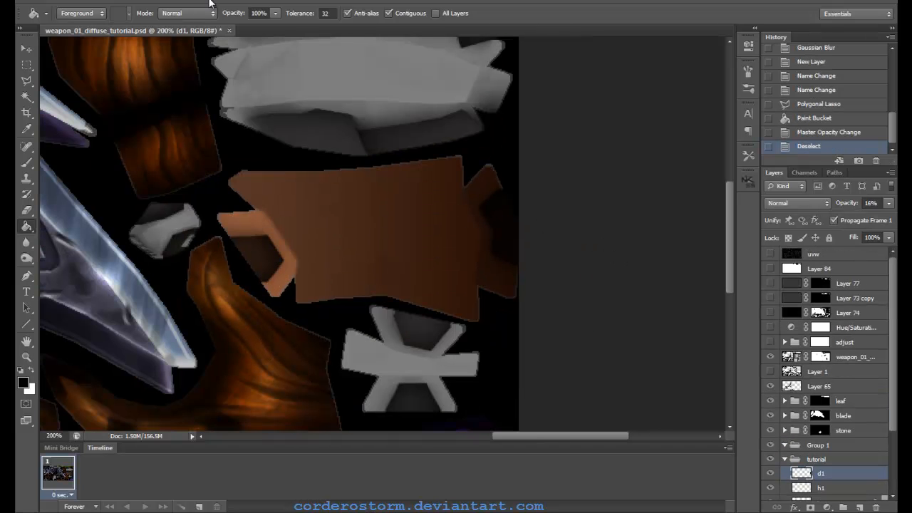
{"action": "left_click", "coordinate": [206, 2]}
{"action": "left_click", "coordinate": [219, 9]}
{"action": "scroll", "coordinate": [508, 227], "scroll_direction": "up", "scroll_amount": 2}
{"action": "scroll", "coordinate": [498, 213], "scroll_direction": "down", "scroll_amount": 1}
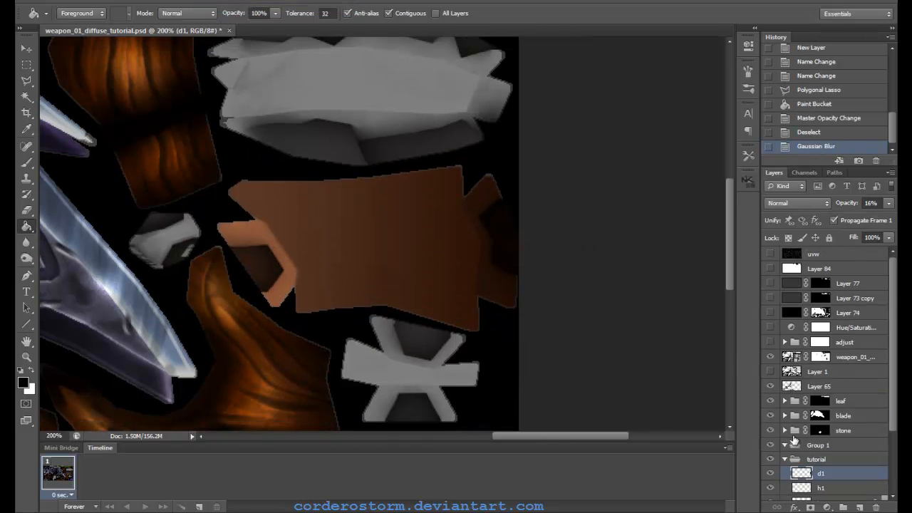
On a new layer above d1, fill a long horizontal rectangular strip across the leather piece with black and deselect
{"action": "scroll", "coordinate": [820, 420], "scroll_direction": "down", "scroll_amount": 3}
{"action": "left_click", "coordinate": [859, 507]}
{"action": "left_click", "coordinate": [26, 65]}
{"action": "mouse_move", "coordinate": [134, 243]}
{"action": "left_mouse_down"}
{"action": "mouse_move", "coordinate": [433, 294]}
{"action": "mouse_move", "coordinate": [453, 275]}
{"action": "left_mouse_up"}
{"action": "key", "text": "g"}
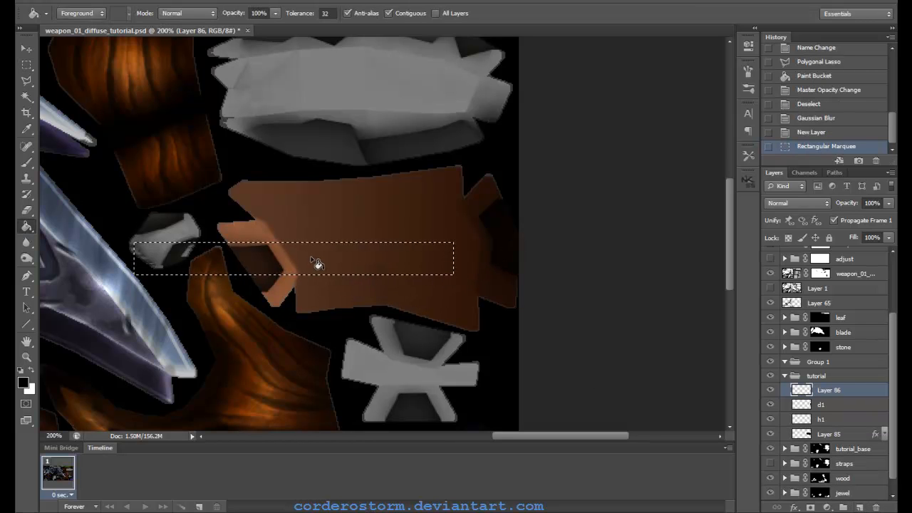
{"action": "left_click", "coordinate": [332, 271]}
{"action": "scroll", "coordinate": [332, 271], "scroll_direction": "down", "scroll_amount": 1}
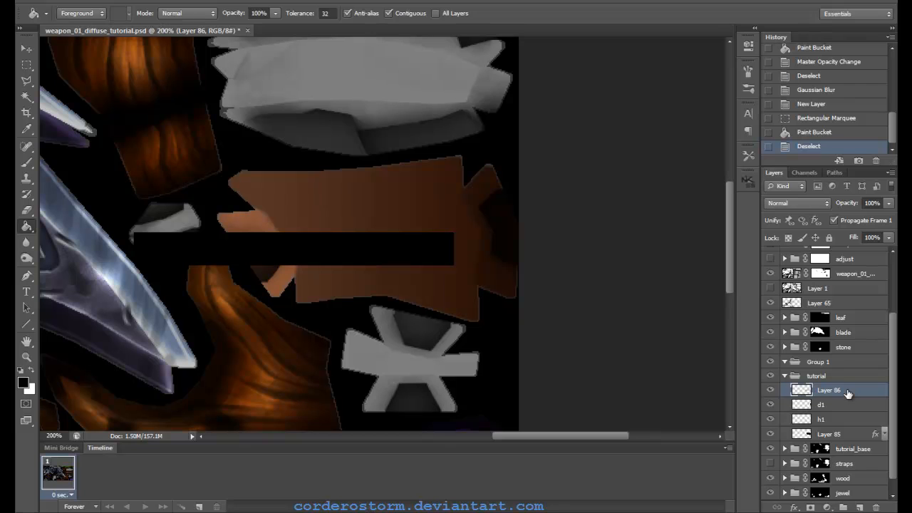
Give the strip a Bevel & Emboss lit at 90° with 37° altitude and a grey #797979 Color Overlay
{"action": "right_click", "coordinate": [847, 391]}
{"action": "left_click", "coordinate": [762, 96]}
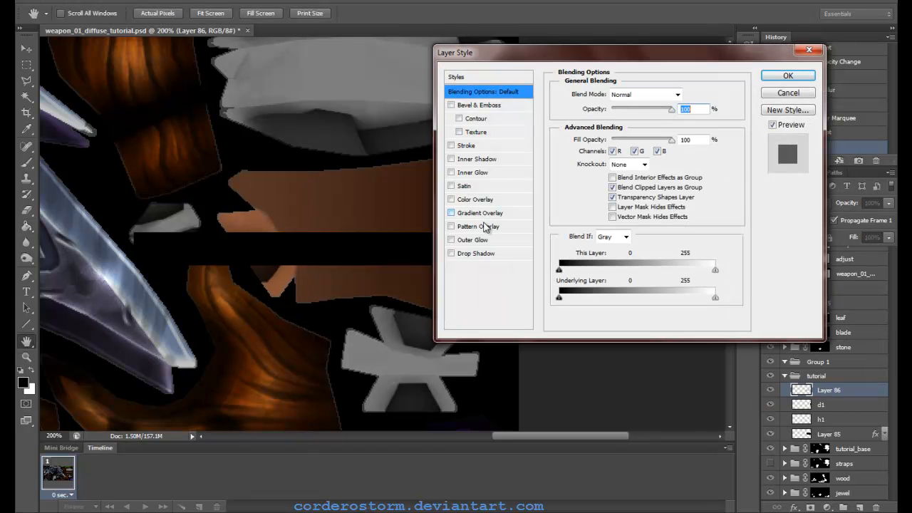
{"action": "left_click", "coordinate": [463, 107]}
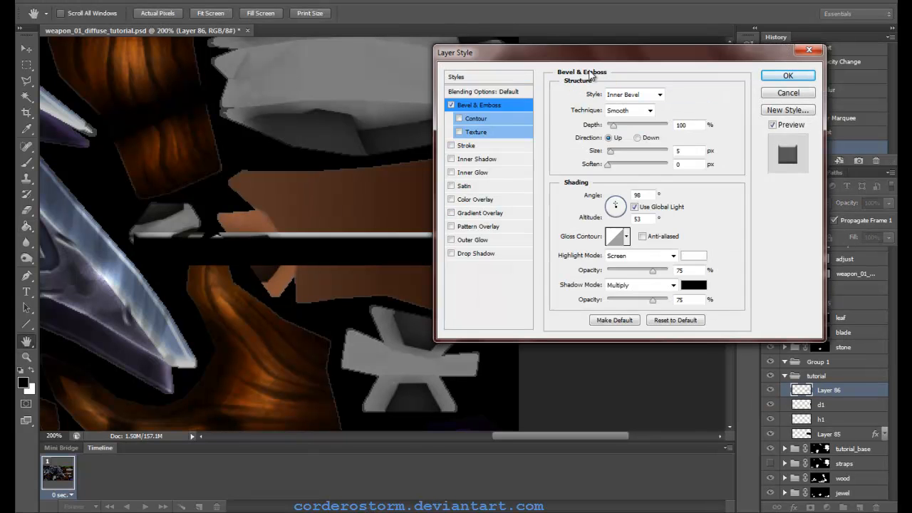
{"action": "left_click_drag", "start_coordinate": [601, 54], "coordinate": [683, 77]}
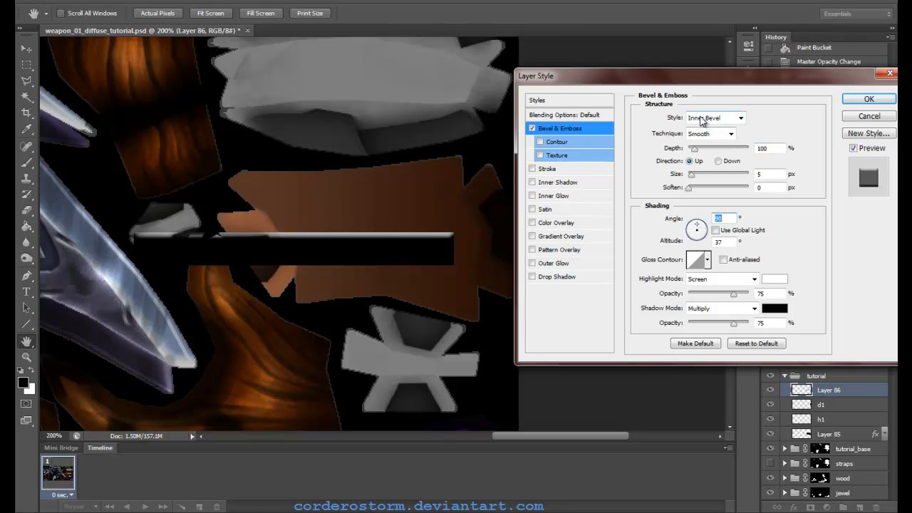
{"action": "left_click", "coordinate": [554, 222]}
{"action": "left_click", "coordinate": [769, 117]}
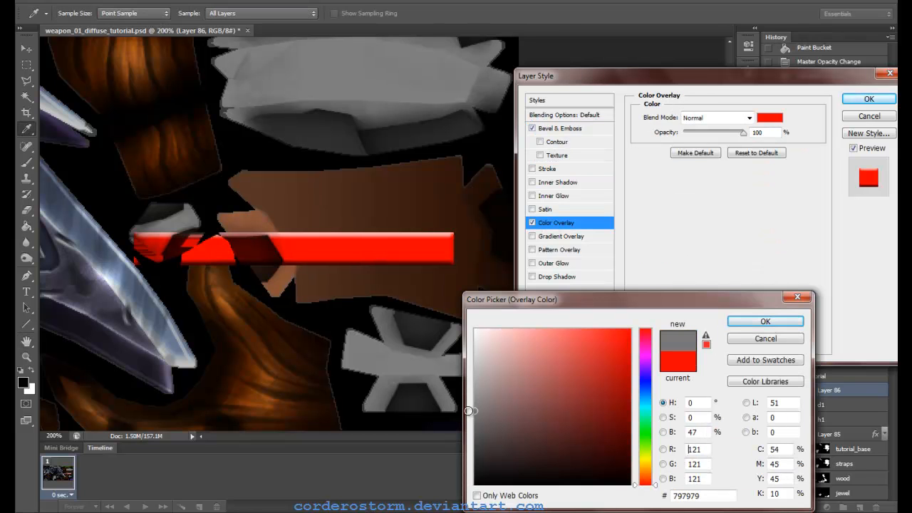
{"action": "left_click", "coordinate": [765, 321]}
Raise the strip's bevel depth to 246% and apply the layer style
{"action": "left_click", "coordinate": [559, 128]}
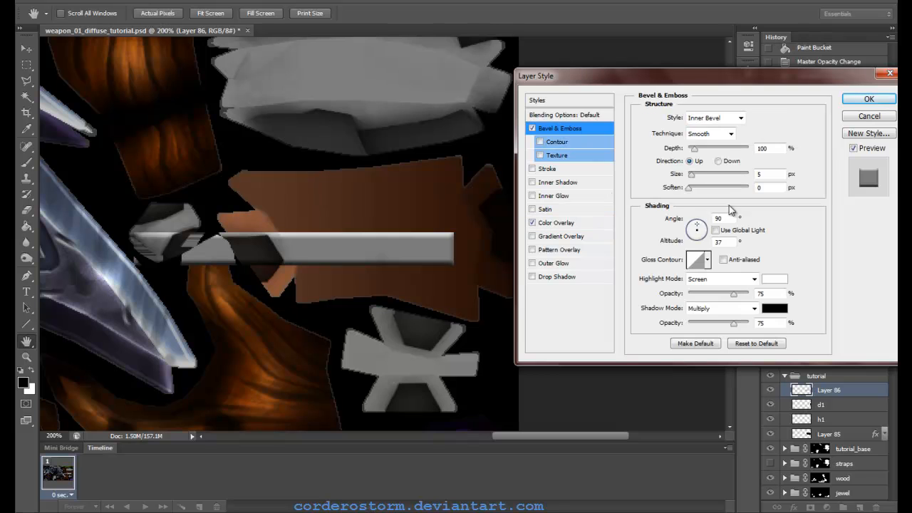
{"action": "mouse_move", "coordinate": [691, 180]}
{"action": "left_mouse_down"}
{"action": "mouse_move", "coordinate": [708, 152]}
{"action": "mouse_move", "coordinate": [692, 182]}
{"action": "left_mouse_up"}
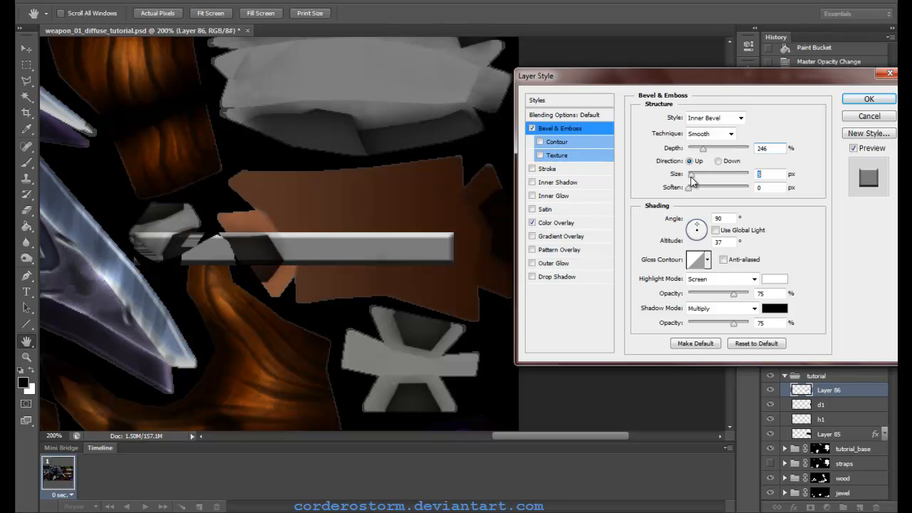
{"action": "left_click", "coordinate": [868, 99]}
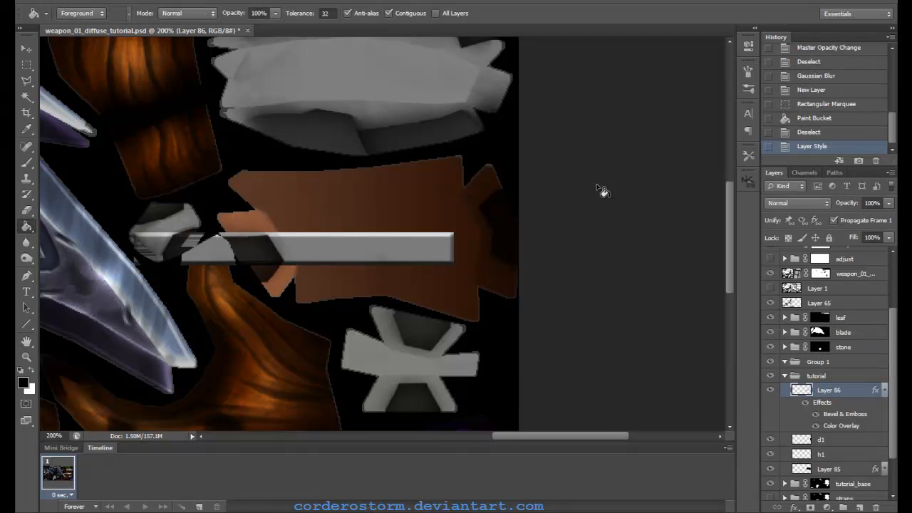
Flatten the strip's layer style by merging its layer with a new empty layer
{"action": "left_click", "coordinate": [859, 506]}
{"action": "left_click", "coordinate": [837, 405], "text": "shift"}
{"action": "right_click", "coordinate": [836, 405]}
{"action": "left_click", "coordinate": [784, 365]}
Try the Overlay blend mode on the merged strip layer and undo the stray fill
{"action": "left_click", "coordinate": [789, 203]}
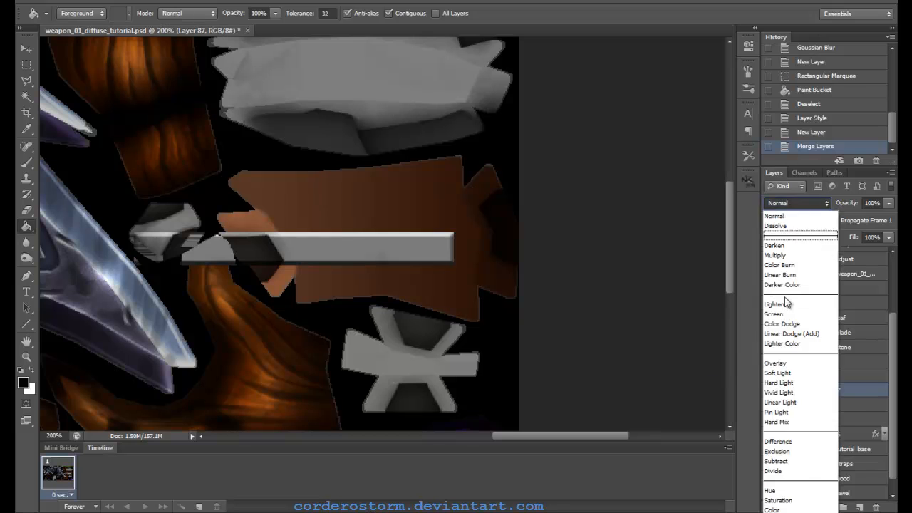
{"action": "left_click", "coordinate": [787, 362]}
{"action": "left_click", "coordinate": [387, 257]}
{"action": "key", "text": "ctrl+z"}
Move the strip over the leather piece and rotate it to vertical with Free Transform
{"action": "key", "text": "v"}
{"action": "left_click_drag", "start_coordinate": [257, 209], "coordinate": [335, 205]}
{"action": "key", "text": "ctrl+t"}
{"action": "left_click_drag", "start_coordinate": [366, 306], "coordinate": [505, 264]}
{"action": "key", "text": "Return"}
Return the strip's blend mode to Normal and shift the strip to the leather piece's left part
{"action": "left_click", "coordinate": [798, 203]}
{"action": "left_click", "coordinate": [791, 209]}
{"action": "left_click_drag", "start_coordinate": [401, 231], "coordinate": [348, 221]}
{"action": "key", "text": "ctrl+t"}
{"action": "left_click_drag", "start_coordinate": [416, 256], "coordinate": [440, 227]}
{"action": "left_click", "coordinate": [27, 49]}
{"action": "left_click", "coordinate": [479, 198]}
Duplicate the vertical strip layer and place the copy to the right of the original
{"action": "right_click", "coordinate": [824, 390]}
{"action": "left_click", "coordinate": [740, 123]}
{"action": "key", "text": "Return"}
{"action": "left_click_drag", "start_coordinate": [344, 209], "coordinate": [402, 205]}
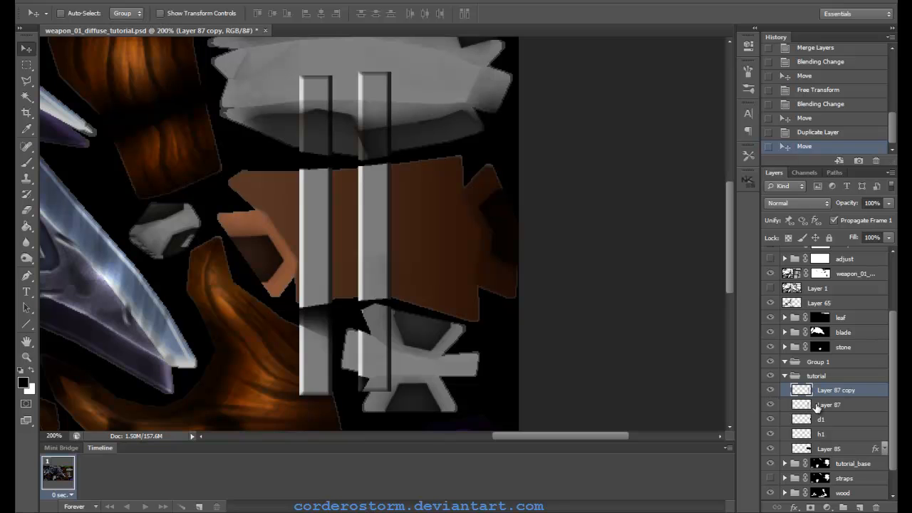
Hide the original Layer 87, then tilt the copied strip counterclockwise over the leather piece's left part
{"action": "left_click", "coordinate": [770, 403]}
{"action": "left_click_drag", "start_coordinate": [379, 252], "coordinate": [320, 250]}
{"action": "key", "text": "ctrl+t"}
{"action": "left_click_drag", "start_coordinate": [401, 282], "coordinate": [411, 259]}
{"action": "left_click", "coordinate": [26, 53]}
{"action": "left_click", "coordinate": [337, 198]}
{"action": "mouse_move", "coordinate": [333, 211]}
{"action": "left_mouse_down"}
{"action": "mouse_move", "coordinate": [324, 212]}
{"action": "mouse_move", "coordinate": [337, 199]}
{"action": "left_mouse_up"}
Duplicate the tilted strip and put the copy beneath it in the layer stack
{"action": "right_click", "coordinate": [847, 389]}
{"action": "left_click", "coordinate": [743, 133]}
{"action": "left_click", "coordinate": [550, 151]}
{"action": "left_click_drag", "start_coordinate": [840, 389], "coordinate": [841, 408]}
Tilt the new strip further counterclockwise and position it along the leather piece's left edge
{"action": "key", "text": "ctrl+t"}
{"action": "left_click_drag", "start_coordinate": [479, 326], "coordinate": [492, 292]}
{"action": "left_click", "coordinate": [26, 49]}
{"action": "left_click", "coordinate": [337, 198]}
{"action": "left_click_drag", "start_coordinate": [338, 197], "coordinate": [325, 182]}
Duplicate the Layer 87 copy strip, rotate the duplicate slightly clockwise and set it just right of the first two strips
{"action": "right_click", "coordinate": [834, 396]}
{"action": "left_click", "coordinate": [743, 126]}
{"action": "left_click", "coordinate": [548, 149]}
{"action": "left_click_drag", "start_coordinate": [374, 221], "coordinate": [407, 224]}
{"action": "key", "text": "ctrl+t"}
{"action": "left_click_drag", "start_coordinate": [504, 296], "coordinate": [491, 314]}
{"action": "left_click", "coordinate": [28, 49]}
{"action": "left_click", "coordinate": [345, 196]}
{"action": "left_click_drag", "start_coordinate": [347, 209], "coordinate": [340, 212]}
Duplicate the original Layer 87 strip and move the copy to the top of the strip layers
{"action": "right_click", "coordinate": [826, 433]}
{"action": "left_click", "coordinate": [803, 63]}
{"action": "left_click", "coordinate": [549, 149]}
{"action": "left_click_drag", "start_coordinate": [816, 436], "coordinate": [819, 385]}
Tilt the new top strip about 13° clockwise and position it right of the third strip
{"action": "left_click_drag", "start_coordinate": [317, 242], "coordinate": [369, 246]}
{"action": "key", "text": "ctrl+t"}
{"action": "left_click_drag", "start_coordinate": [468, 303], "coordinate": [445, 325]}
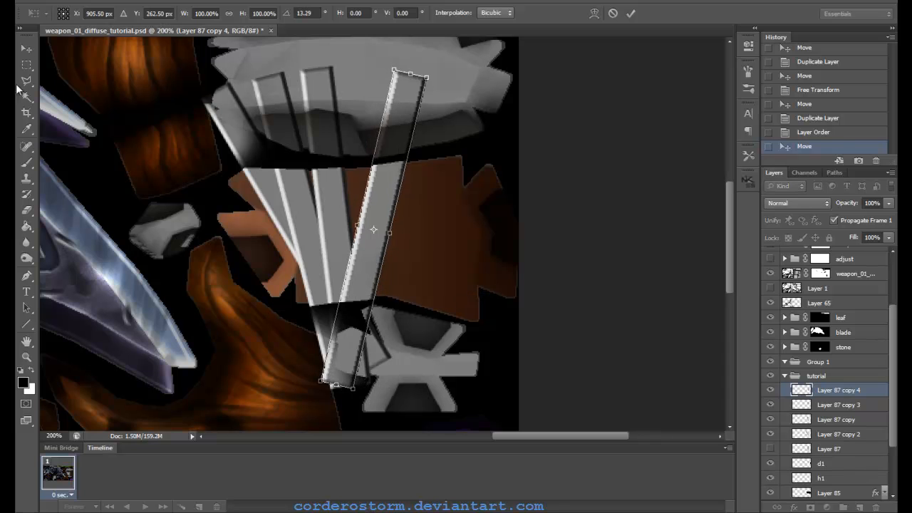
{"action": "left_click", "coordinate": [29, 49]}
{"action": "left_click", "coordinate": [346, 196]}
{"action": "left_click_drag", "start_coordinate": [360, 209], "coordinate": [371, 210]}
Duplicate the third strip and fit the copy into the gap before the clockwise-tilted strip with Free Transform
{"action": "scroll", "coordinate": [838, 399], "scroll_direction": "down", "scroll_amount": 1}
{"action": "right_click", "coordinate": [837, 404]}
{"action": "left_click", "coordinate": [733, 129]}
{"action": "key", "text": "Return"}
{"action": "left_click_drag", "start_coordinate": [427, 182], "coordinate": [438, 193]}
{"action": "key", "text": "ctrl+t"}
{"action": "key", "text": "Return"}
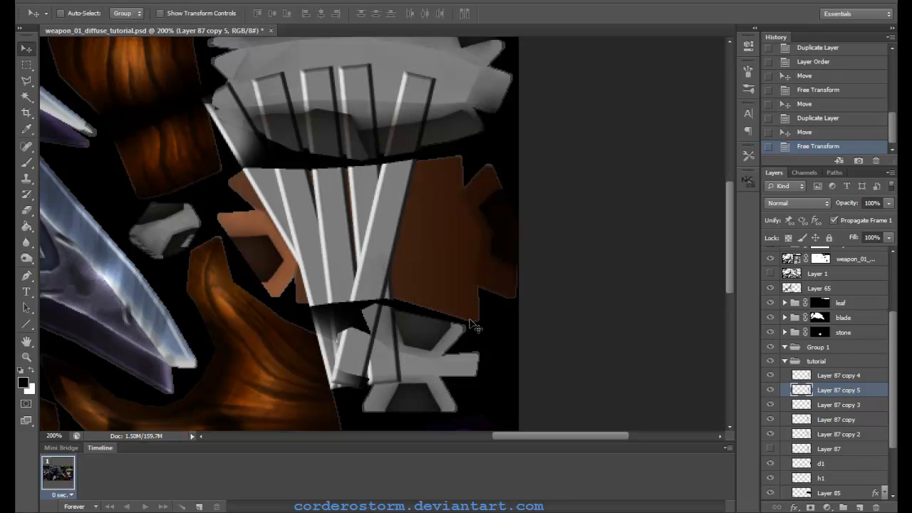
Duplicate the Layer 87 strip to the top of the strip layers and fit the copy nearly upright beside the clockwise-tilted strip
{"action": "right_click", "coordinate": [819, 450]}
{"action": "left_click", "coordinate": [802, 70]}
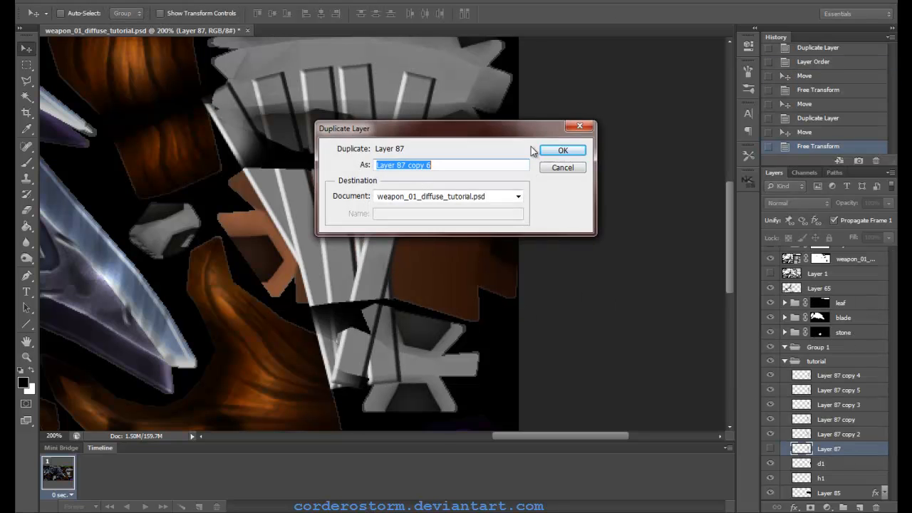
{"action": "key", "text": "Return"}
{"action": "left_click_drag", "start_coordinate": [819, 450], "coordinate": [832, 376]}
{"action": "left_click_drag", "start_coordinate": [488, 257], "coordinate": [521, 292]}
{"action": "key", "text": "ctrl+t"}
{"action": "key", "text": "Return"}
{"action": "left_click_drag", "start_coordinate": [419, 251], "coordinate": [409, 249]}
Duplicate the newest strip, move the copy to the right and tilt it clockwise with Free Transform
{"action": "right_click", "coordinate": [824, 378]}
{"action": "left_click", "coordinate": [733, 128]}
{"action": "left_click", "coordinate": [546, 152]}
{"action": "left_click_drag", "start_coordinate": [464, 188], "coordinate": [500, 190]}
{"action": "key", "text": "ctrl+t"}
{"action": "left_click_drag", "start_coordinate": [563, 228], "coordinate": [564, 253]}
{"action": "key", "text": "Return"}
Duplicate the rightmost strip, mirror the copy with a -100% width, and place it beneath the original at the wrap's right end
{"action": "right_click", "coordinate": [840, 378]}
{"action": "left_click", "coordinate": [757, 138]}
{"action": "key", "text": "Return"}
{"action": "key", "text": "ctrl+t"}
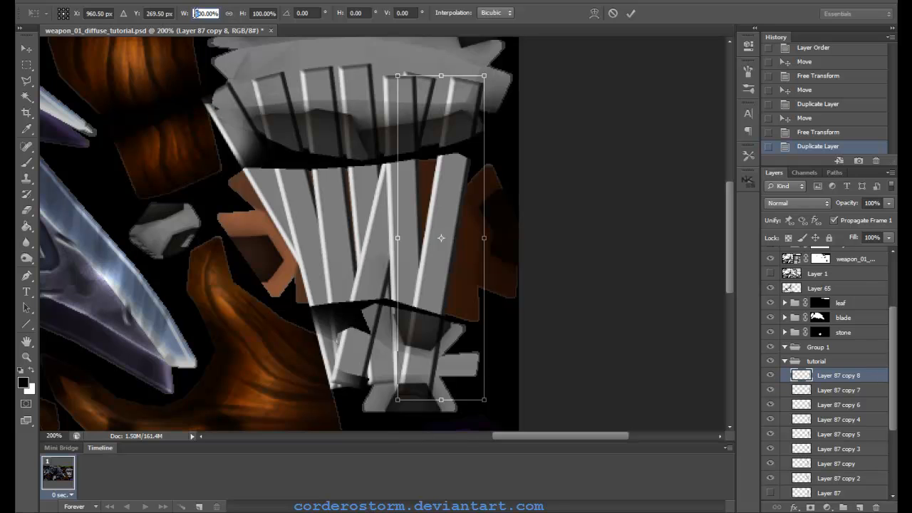
{"action": "type", "text": "-1"}
{"action": "left_click", "coordinate": [27, 51]}
{"action": "key", "text": "Return"}
{"action": "left_click_drag", "start_coordinate": [832, 377], "coordinate": [831, 396]}
{"action": "mouse_move", "coordinate": [504, 292]}
{"action": "left_mouse_down"}
{"action": "mouse_move", "coordinate": [515, 264]}
{"action": "mouse_move", "coordinate": [510, 292]}
{"action": "left_mouse_up"}
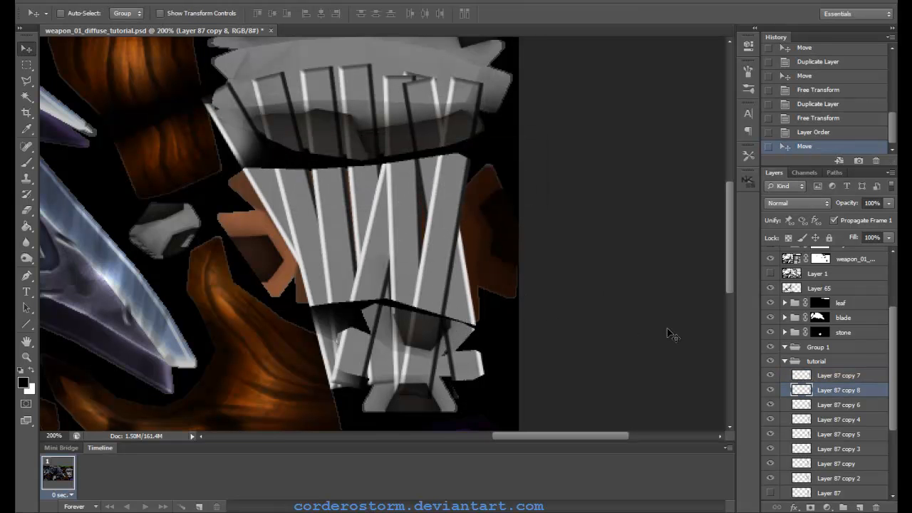
Merge all the visible Layer 87 strip copies into one layer, leaving out the original Layer 87
{"action": "scroll", "coordinate": [877, 442], "scroll_direction": "down", "scroll_amount": 1}
{"action": "left_click", "coordinate": [830, 464]}
{"action": "left_click", "coordinate": [830, 362], "text": "shift"}
{"action": "right_click", "coordinate": [829, 362]}
{"action": "left_click", "coordinate": [749, 367]}
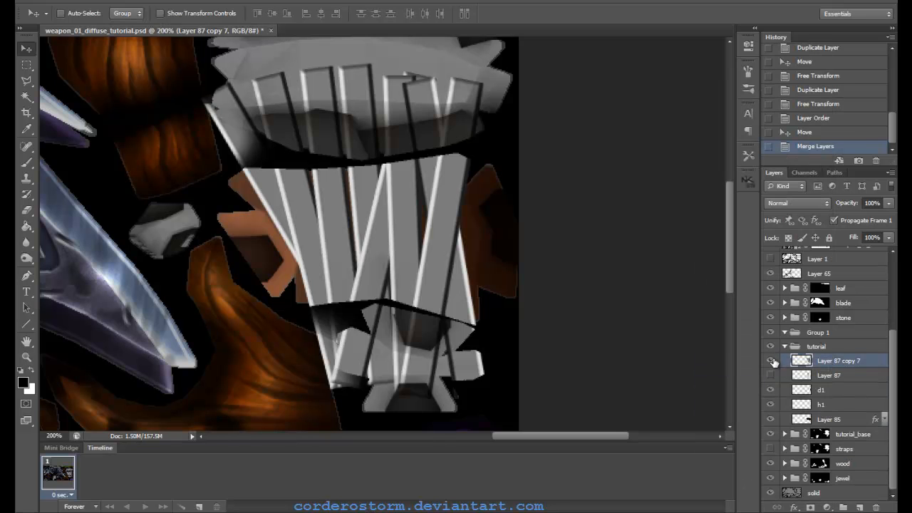
Set the merged strips layer to Overlay blending and nudge it over the brown wrap
{"action": "left_click", "coordinate": [796, 203]}
{"action": "left_click", "coordinate": [782, 368]}
{"action": "left_click_drag", "start_coordinate": [483, 277], "coordinate": [470, 273]}
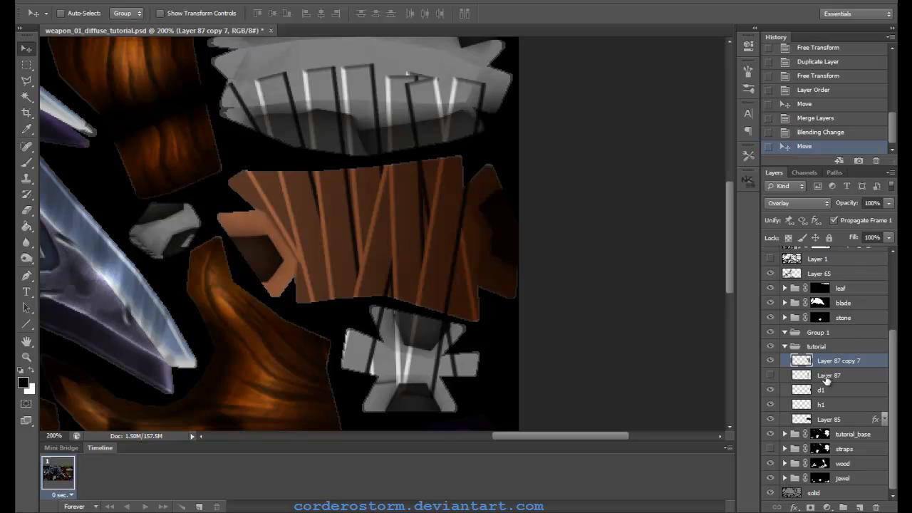
Select the wrap's shape on the solid layer with the Magic Wand and add it as a layer mask to the tutorial group
{"action": "left_click", "coordinate": [810, 493]}
{"action": "key", "text": "w"}
{"action": "left_click", "coordinate": [428, 228]}
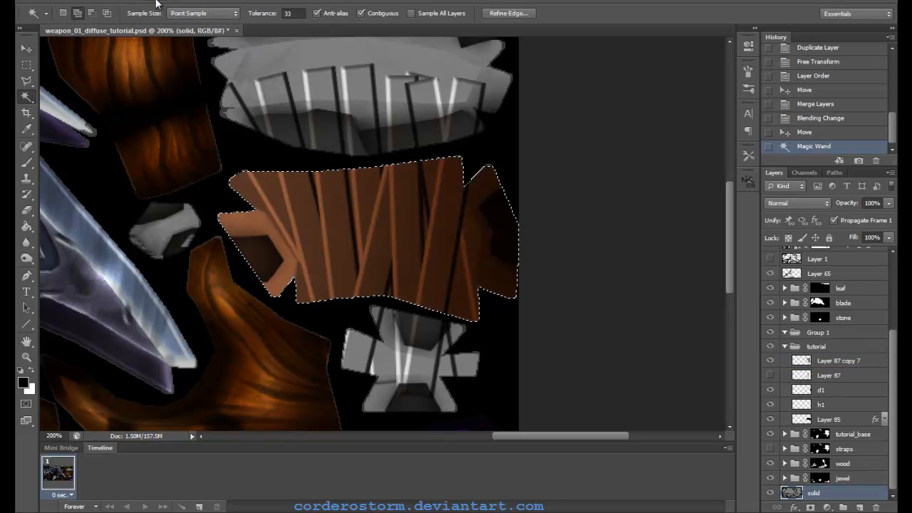
{"action": "left_click", "coordinate": [828, 346]}
{"action": "left_click", "coordinate": [809, 507]}
Switch to 3ds Max and examine the updated wrap on the weapon model's handle
{"action": "key", "text": "alt+Tab"}
{"action": "left_click", "coordinate": [356, 253]}
{"action": "key", "text": "ctrl+r"}
{"action": "left_click_drag", "start_coordinate": [356, 253], "coordinate": [374, 247]}
{"action": "key", "text": "m"}
{"action": "left_click", "coordinate": [725, 394]}
{"action": "left_click", "coordinate": [854, 349]}
{"action": "scroll", "coordinate": [277, 235], "scroll_direction": "up", "scroll_amount": 5}
{"action": "scroll", "coordinate": [276, 234], "scroll_direction": "down", "scroll_amount": 3}
{"action": "left_click_drag", "start_coordinate": [277, 235], "coordinate": [362, 264]}
{"action": "scroll", "coordinate": [319, 279], "scroll_direction": "down", "scroll_amount": 2}
{"action": "scroll", "coordinate": [356, 285], "scroll_direction": "down", "scroll_amount": 2}
{"action": "left_click", "coordinate": [484, 214]}
{"action": "left_click", "coordinate": [787, 37]}
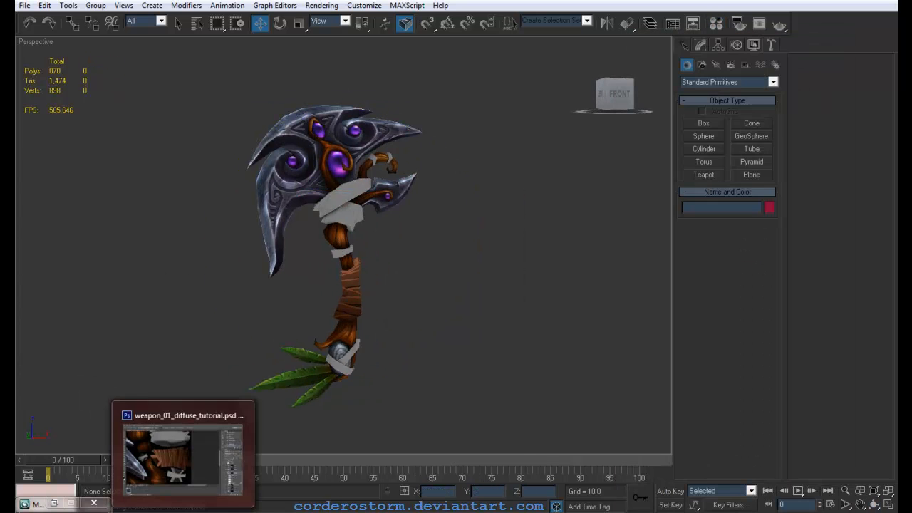
Return to Photoshop and set the merged strips layer Layer 87 copy 7 to Normal blending
{"action": "left_click", "coordinate": [183, 508]}
{"action": "left_click", "coordinate": [852, 361]}
{"action": "left_click", "coordinate": [782, 202]}
{"action": "left_click", "coordinate": [782, 218]}
Duplicate the original Layer 87 strip, raise the copy above the merged strips and move it over the wrap's left half
{"action": "right_click", "coordinate": [831, 378]}
{"action": "left_click", "coordinate": [744, 127]}
{"action": "key", "text": "Return"}
{"action": "key", "text": "ctrl+]"}
{"action": "key", "text": "v"}
{"action": "left_click_drag", "start_coordinate": [352, 209], "coordinate": [365, 210]}
Tilt the new top strip about 10.5° clockwise with Free Transform and nudge it into position
{"action": "key", "text": "ctrl+t"}
{"action": "left_click_drag", "start_coordinate": [475, 274], "coordinate": [470, 301]}
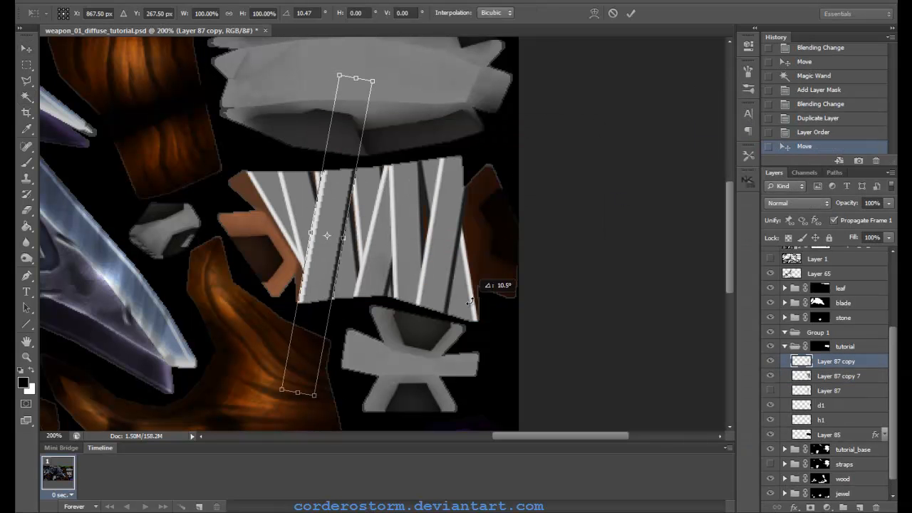
{"action": "left_click", "coordinate": [27, 49]}
{"action": "left_click", "coordinate": [346, 193]}
{"action": "left_click_drag", "start_coordinate": [347, 214], "coordinate": [352, 215]}
Try other tilts and positions for the new strip, compare them on the 3D weapon, and revert to the earlier Move state
{"action": "key", "text": "ctrl+t"}
{"action": "left_click_drag", "start_coordinate": [456, 313], "coordinate": [441, 291]}
{"action": "key", "text": "Return"}
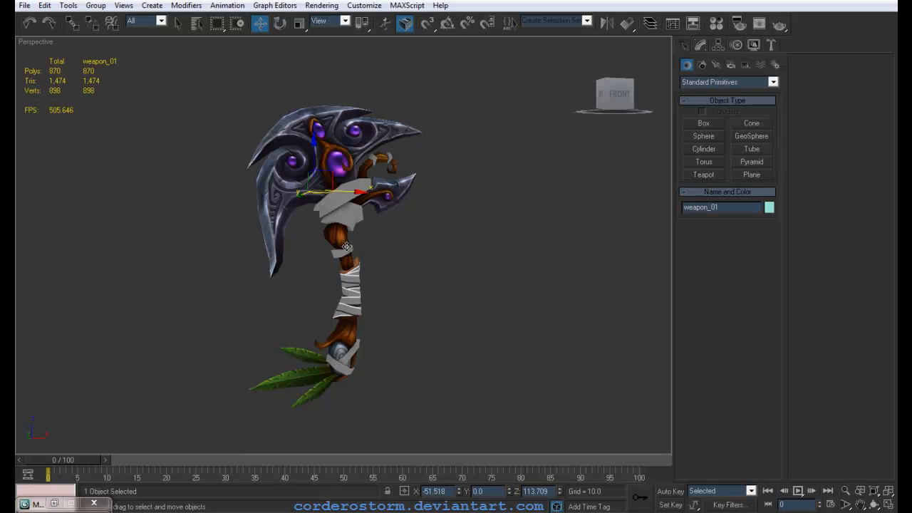
{"action": "mouse_move", "coordinate": [385, 271]}
{"action": "left_mouse_down"}
{"action": "mouse_move", "coordinate": [432, 275]}
{"action": "mouse_move", "coordinate": [387, 271]}
{"action": "left_mouse_up"}
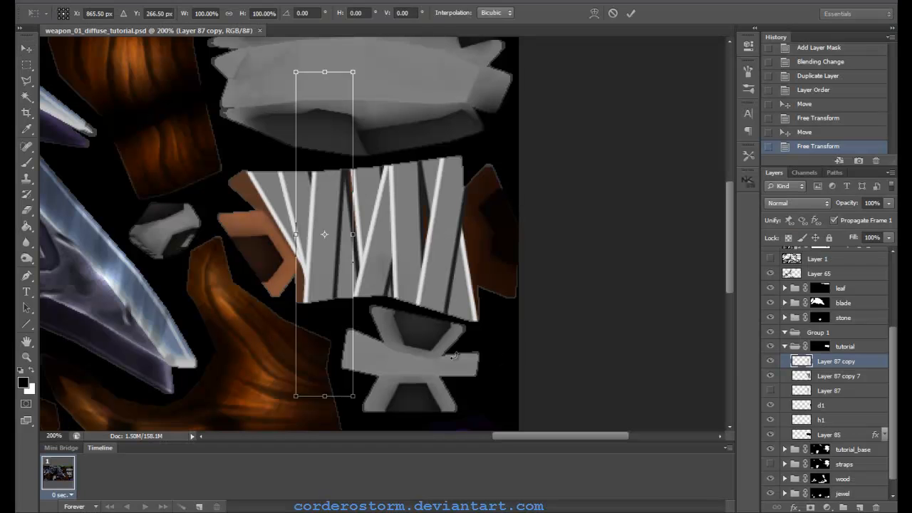
{"action": "left_click_drag", "start_coordinate": [421, 337], "coordinate": [368, 361]}
{"action": "key", "text": "Return"}
{"action": "left_click_drag", "start_coordinate": [295, 171], "coordinate": [315, 178]}
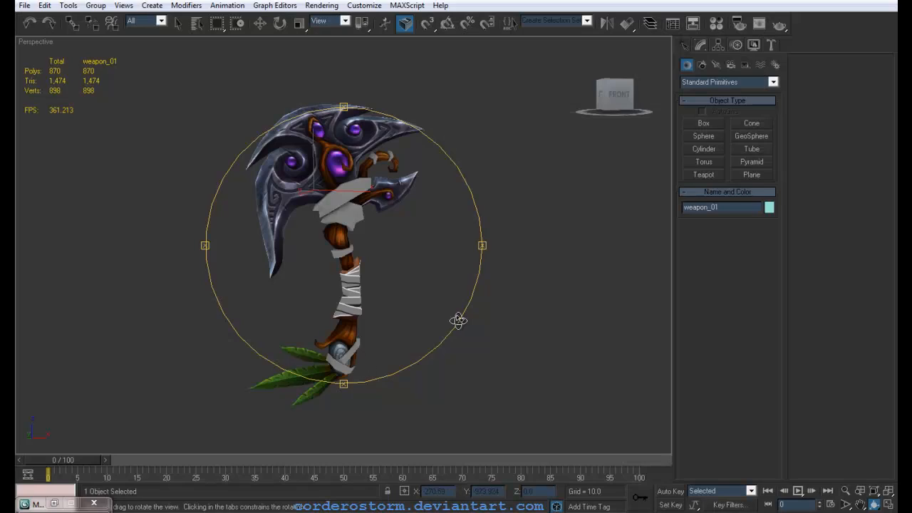
{"action": "left_click_drag", "start_coordinate": [457, 320], "coordinate": [367, 275]}
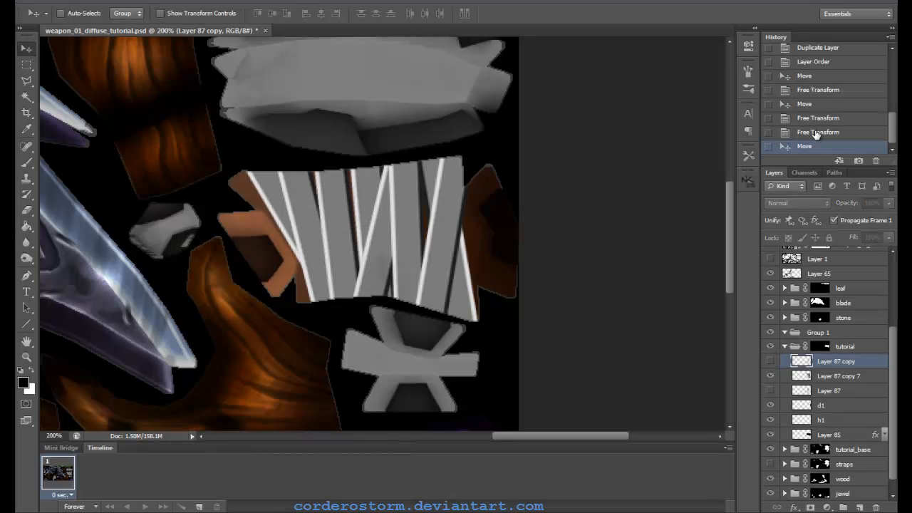
{"action": "left_click", "coordinate": [803, 108]}
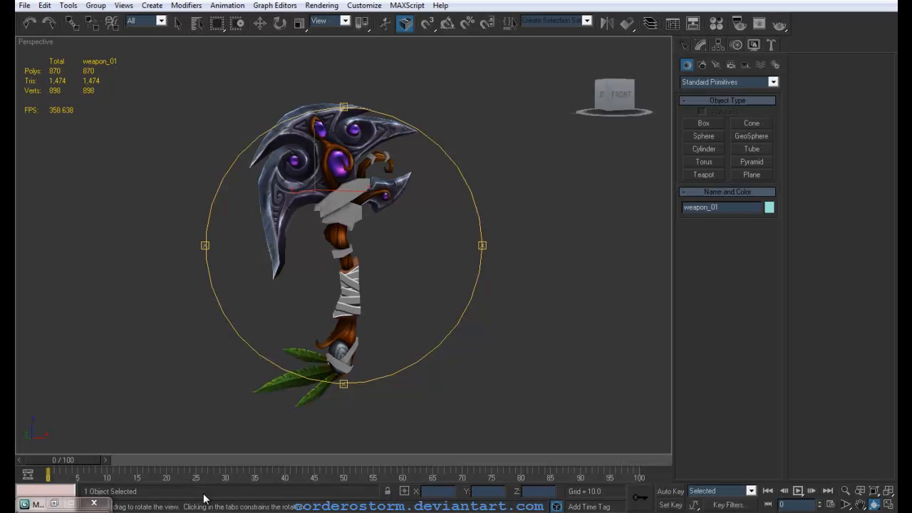
Rotate the new strip slightly back toward upright with Free Transform, save the texture and check it on the 3D weapon
{"action": "mouse_move", "coordinate": [376, 297]}
{"action": "left_mouse_down"}
{"action": "mouse_move", "coordinate": [383, 301]}
{"action": "mouse_move", "coordinate": [297, 301]}
{"action": "mouse_move", "coordinate": [374, 304]}
{"action": "left_mouse_up"}
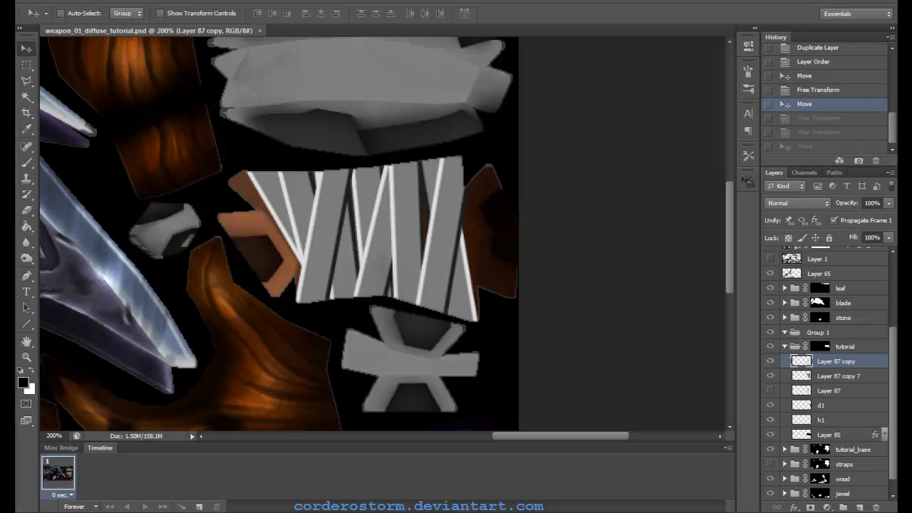
{"action": "key", "text": "ctrl+t"}
{"action": "key", "text": "Escape"}
{"action": "key", "text": "ctrl+t"}
{"action": "left_click_drag", "start_coordinate": [431, 349], "coordinate": [445, 335]}
{"action": "key", "text": "Return"}
{"action": "key", "text": "ctrl+s"}
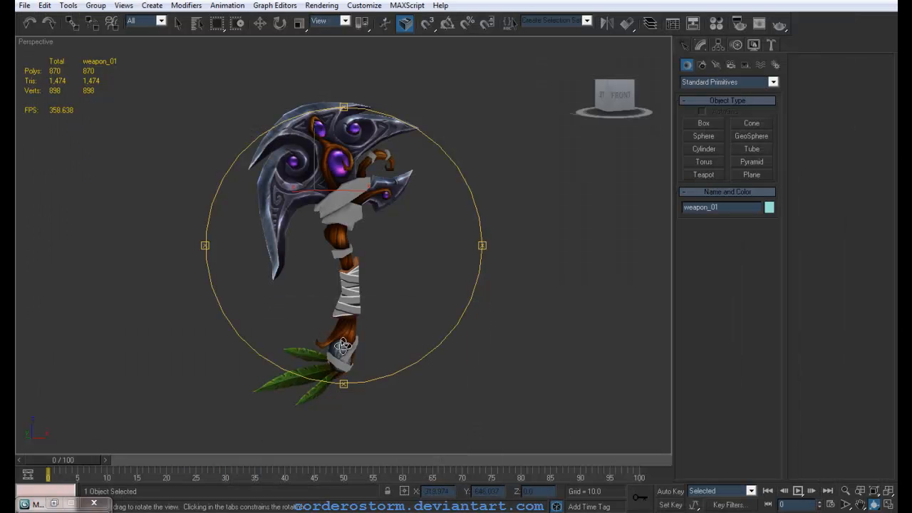
{"action": "left_click_drag", "start_coordinate": [382, 299], "coordinate": [370, 291]}
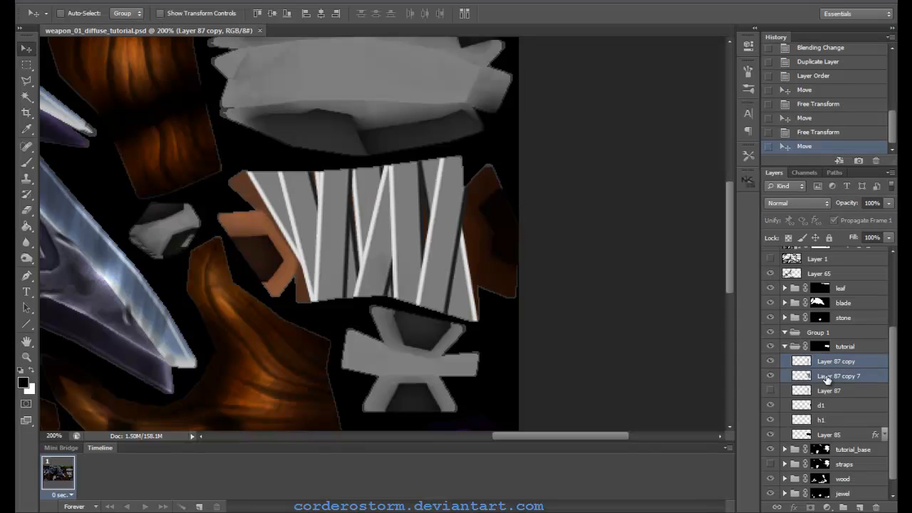
Merge the new strip with the other strips and set the resulting layer to Overlay blending, checking it on the weapon
{"action": "right_click", "coordinate": [833, 361]}
{"action": "left_click", "coordinate": [726, 364]}
{"action": "left_click", "coordinate": [796, 203]}
{"action": "left_click", "coordinate": [780, 359]}
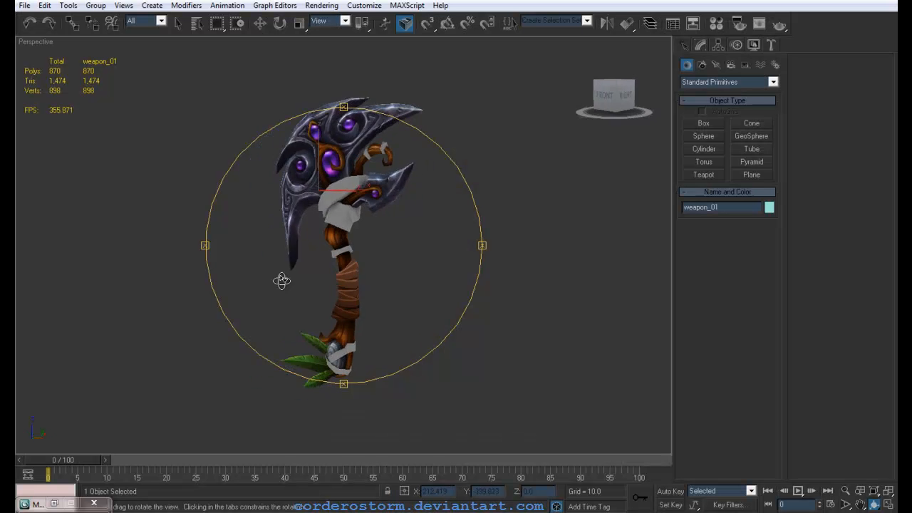
{"action": "left_click_drag", "start_coordinate": [281, 279], "coordinate": [435, 298]}
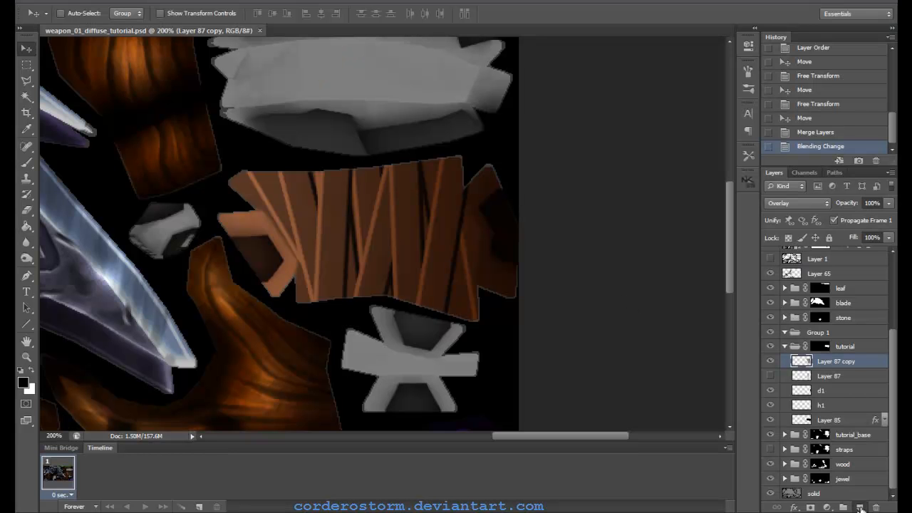
Add a new layer above the merged strips and pick an irregular splatter brush at 60 px
{"action": "left_click", "coordinate": [859, 507]}
{"action": "key", "text": "b"}
{"action": "left_click", "coordinate": [71, 12]}
{"action": "scroll", "coordinate": [142, 142], "scroll_direction": "down", "scroll_amount": 5}
{"action": "scroll", "coordinate": [103, 149], "scroll_direction": "up", "scroll_amount": 1}
{"action": "scroll", "coordinate": [140, 148], "scroll_direction": "up", "scroll_amount": 5}
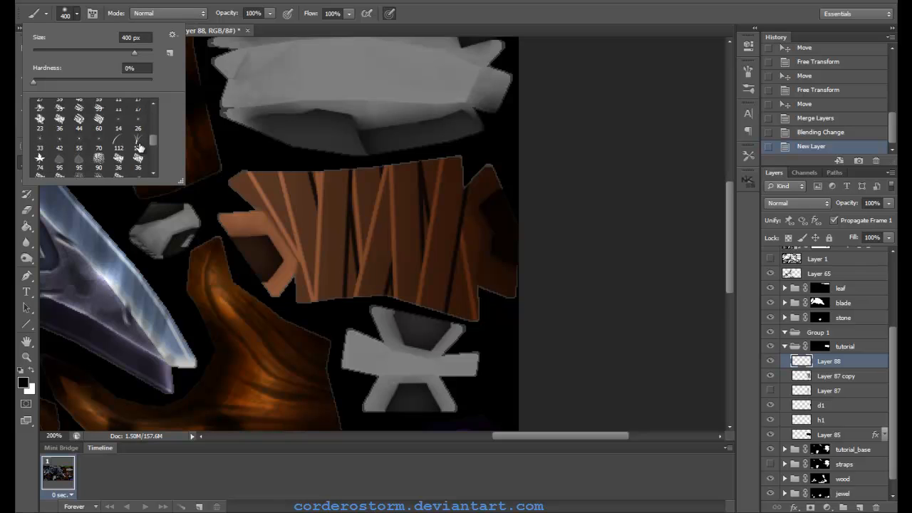
{"action": "double_click", "coordinate": [140, 147]}
{"action": "right_click", "coordinate": [355, 237], "text": "alt"}
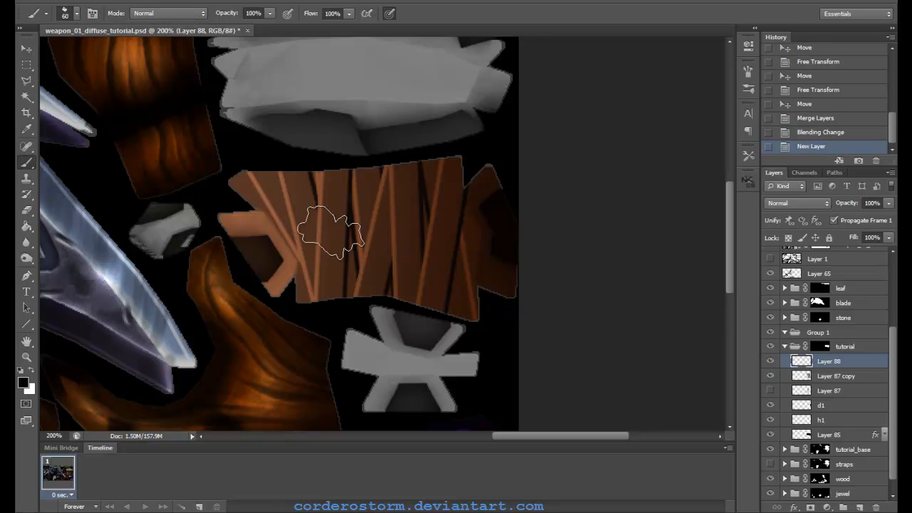
Paint black mottled stains across the whole wrap with the splatter brush, lowering the new layer's opacity to 29%
{"action": "left_click", "coordinate": [301, 207]}
{"action": "left_click_drag", "start_coordinate": [847, 217], "coordinate": [844, 218]}
{"action": "key", "text": "bracketright"}
{"action": "key", "text": "bracketright"}
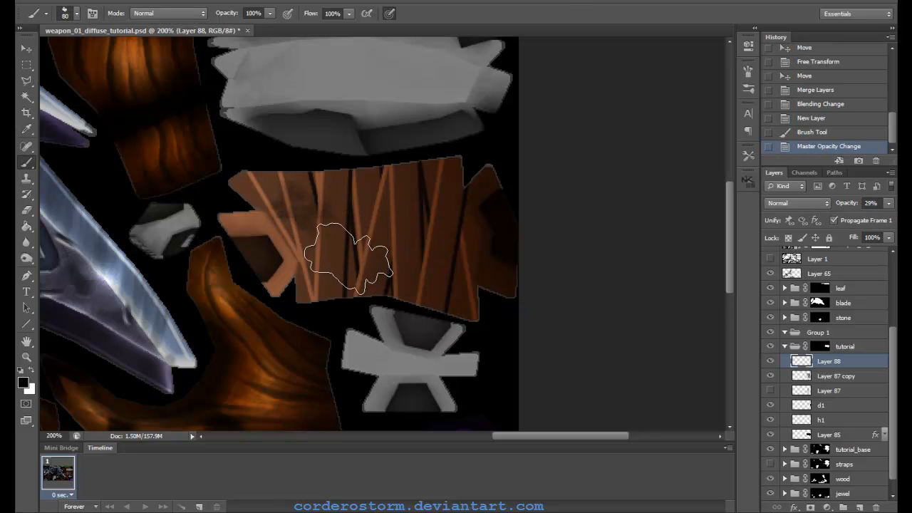
{"action": "left_click", "coordinate": [351, 258]}
{"action": "key", "text": "bracketleft"}
{"action": "key", "text": "bracketleft"}
{"action": "left_click", "coordinate": [377, 204]}
{"action": "key", "text": "bracketleft"}
{"action": "left_click", "coordinate": [422, 271]}
{"action": "left_click", "coordinate": [428, 174]}
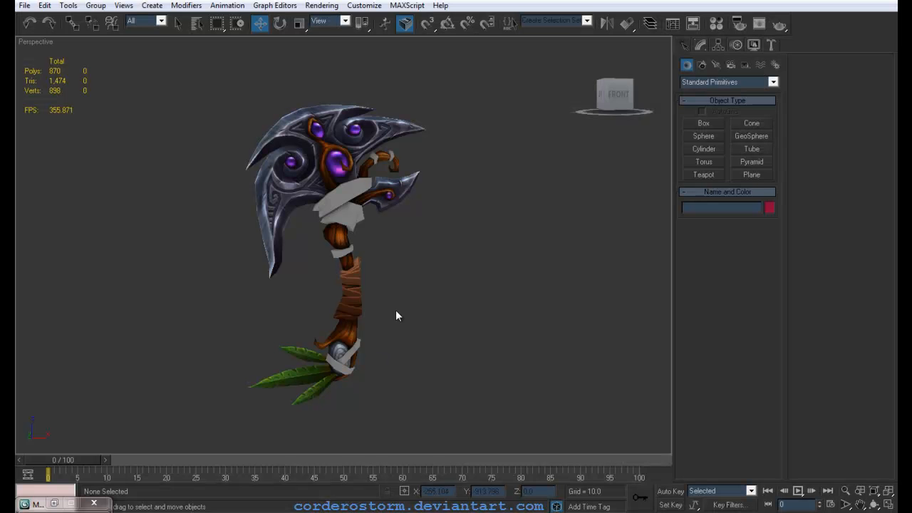
{"action": "left_click", "coordinate": [301, 285]}
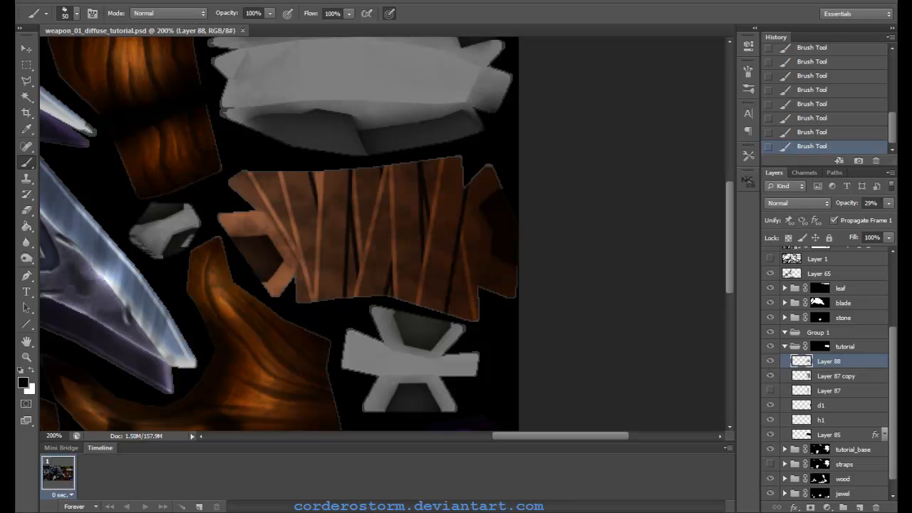
Select the merged strips layer Layer 87 copy and switch from the splatter brush to a small round brush
{"action": "left_click", "coordinate": [822, 378]}
{"action": "key", "text": "ctrl+plus"}
{"action": "key", "text": "ctrl+plus"}
{"action": "key", "text": "bracketleft"}
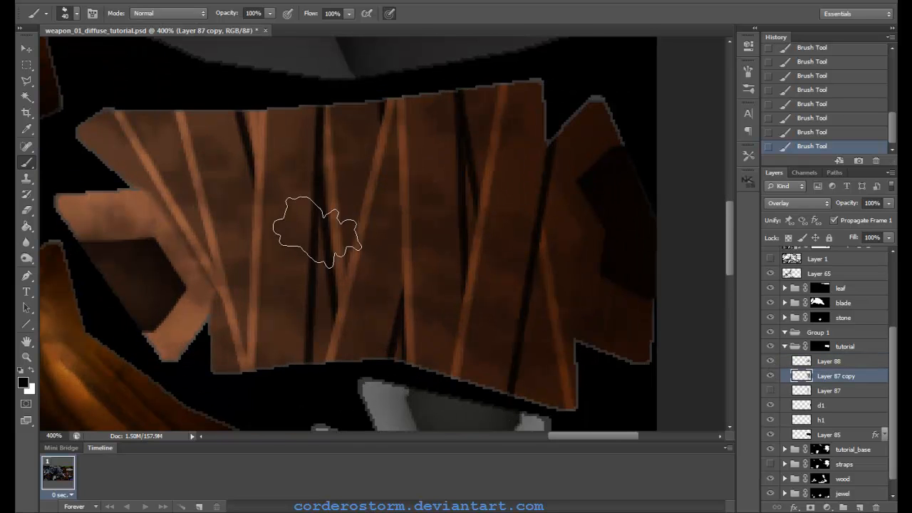
{"action": "key", "text": "bracketleft"}
{"action": "key", "text": "bracketleft"}
{"action": "key", "text": "bracketleft"}
{"action": "key", "text": "bracketleft"}
{"action": "key", "text": "bracketleft"}
{"action": "key", "text": "bracketleft"}
{"action": "left_click", "coordinate": [75, 14]}
{"action": "left_click_drag", "start_coordinate": [153, 132], "coordinate": [153, 108]}
{"action": "left_click", "coordinate": [61, 108]}
Reduce the round brush to 5 px and make white the foreground color for painting strap edges
{"action": "key", "text": "ctrl+plus"}
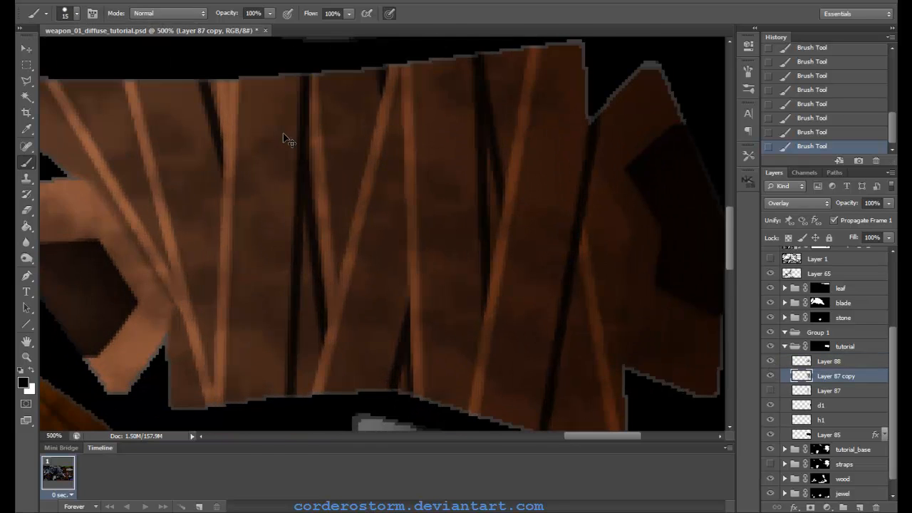
{"action": "left_click_drag", "start_coordinate": [578, 436], "coordinate": [566, 436]}
{"action": "key", "text": "bracketleft"}
{"action": "key", "text": "bracketleft"}
{"action": "key", "text": "bracketleft"}
{"action": "key", "text": "bracketleft"}
{"action": "key", "text": "bracketleft"}
{"action": "key", "text": "bracketleft"}
{"action": "key", "text": "x"}
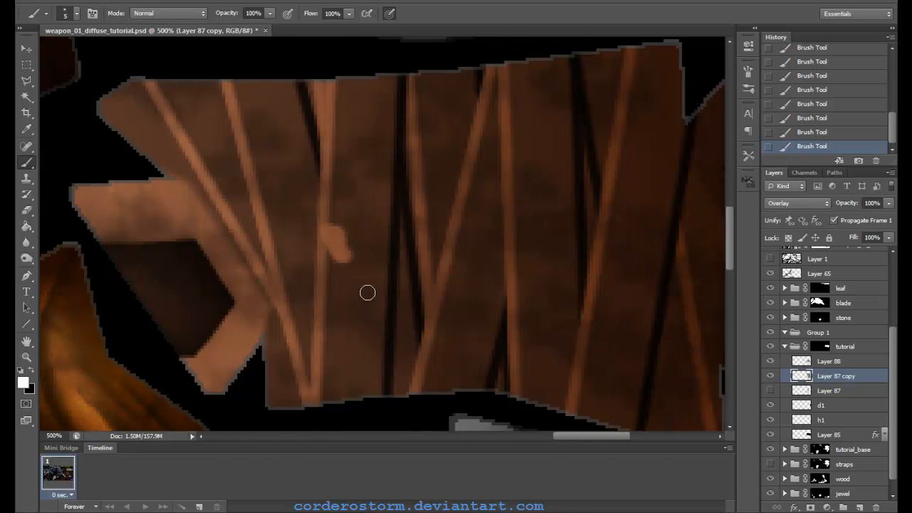
{"action": "left_click", "coordinate": [771, 375]}
{"action": "left_click", "coordinate": [771, 375]}
{"action": "left_click", "coordinate": [99, 1]}
{"action": "mouse_move", "coordinate": [97, 25]}
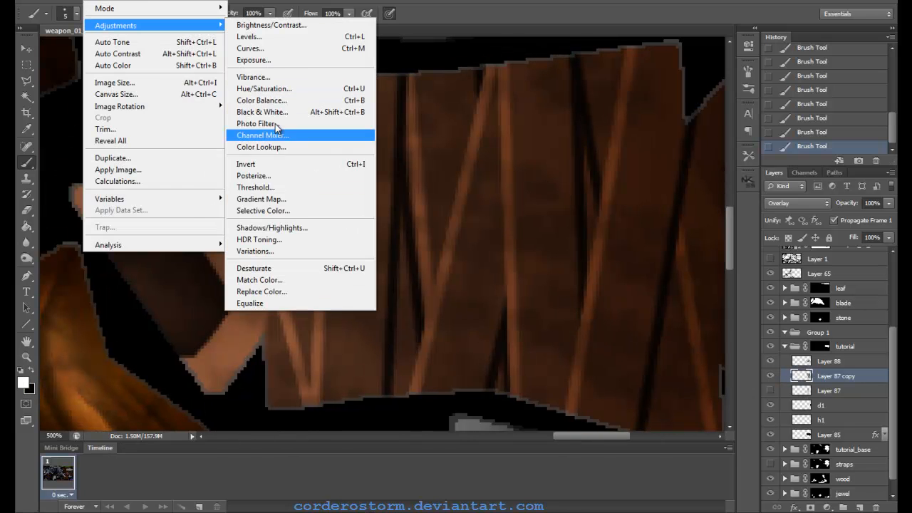
{"action": "left_click", "coordinate": [271, 25]}
{"action": "left_click_drag", "start_coordinate": [385, 132], "coordinate": [622, 122]}
{"action": "left_click", "coordinate": [482, 91]}
Paint small ragged white nicks along the highlight edges of the leftmost straps with a 2 px brush, undoing stray strokes
{"action": "left_click_drag", "start_coordinate": [332, 188], "coordinate": [350, 266]}
{"action": "key", "text": "ctrl+z"}
{"action": "key", "text": "bracketleft"}
{"action": "key", "text": "bracketleft"}
{"action": "key", "text": "bracketleft"}
{"action": "key", "text": "bracketleft"}
{"action": "key", "text": "bracketleft"}
{"action": "mouse_move", "coordinate": [266, 211]}
{"action": "left_mouse_down"}
{"action": "mouse_move", "coordinate": [291, 243]}
{"action": "mouse_move", "coordinate": [272, 215]}
{"action": "left_mouse_up"}
{"action": "left_click_drag", "start_coordinate": [277, 220], "coordinate": [267, 210]}
{"action": "left_click_drag", "start_coordinate": [304, 118], "coordinate": [304, 130]}
{"action": "key", "text": "ctrl+z"}
{"action": "left_click_drag", "start_coordinate": [236, 126], "coordinate": [249, 140]}
{"action": "left_click_drag", "start_coordinate": [240, 132], "coordinate": [249, 141]}
{"action": "left_click_drag", "start_coordinate": [276, 262], "coordinate": [285, 274]}
{"action": "left_click_drag", "start_coordinate": [295, 332], "coordinate": [299, 338]}
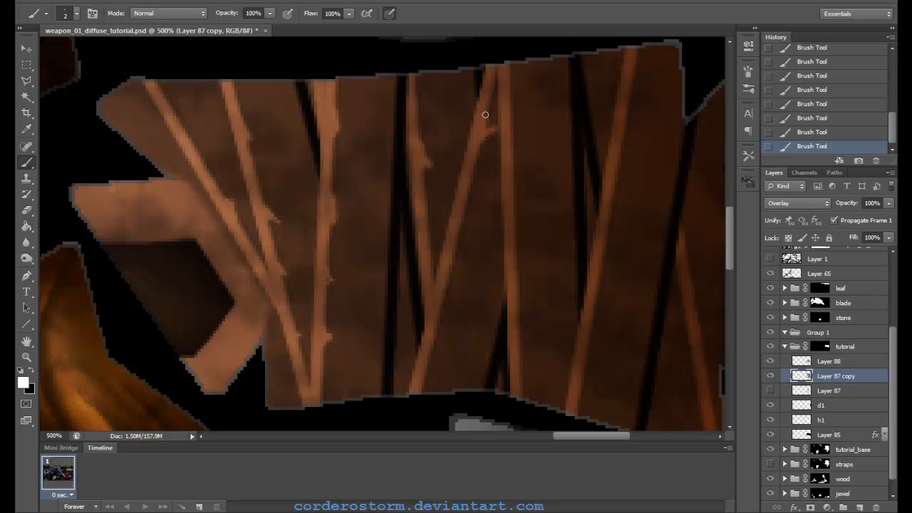
Paint small ragged white nicks along the highlight edges of the middle straps with the 1–2 px brush
{"action": "scroll", "coordinate": [467, 206], "scroll_direction": "down", "scroll_amount": 2}
{"action": "left_click", "coordinate": [450, 225], "text": "alt"}
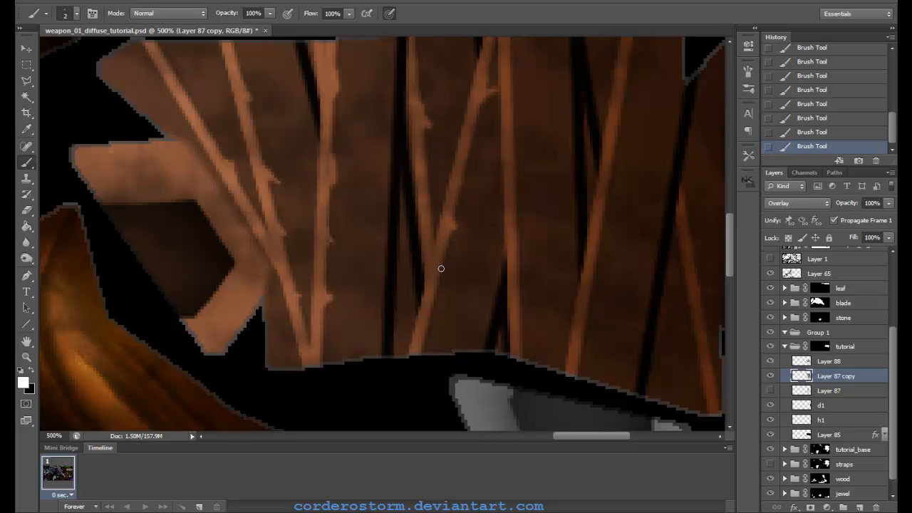
{"action": "scroll", "coordinate": [381, 254], "scroll_direction": "up", "scroll_amount": 2}
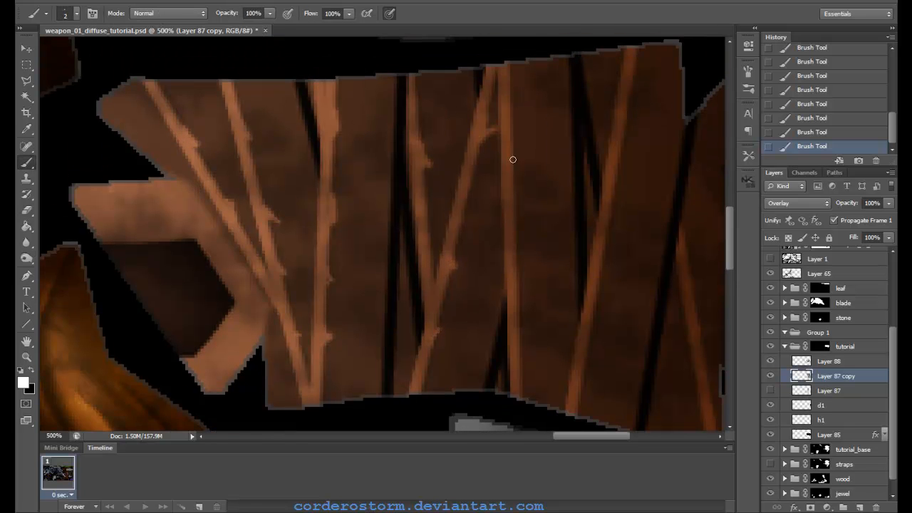
{"action": "scroll", "coordinate": [512, 186], "scroll_direction": "down", "scroll_amount": 1}
{"action": "key", "text": "bracketleft"}
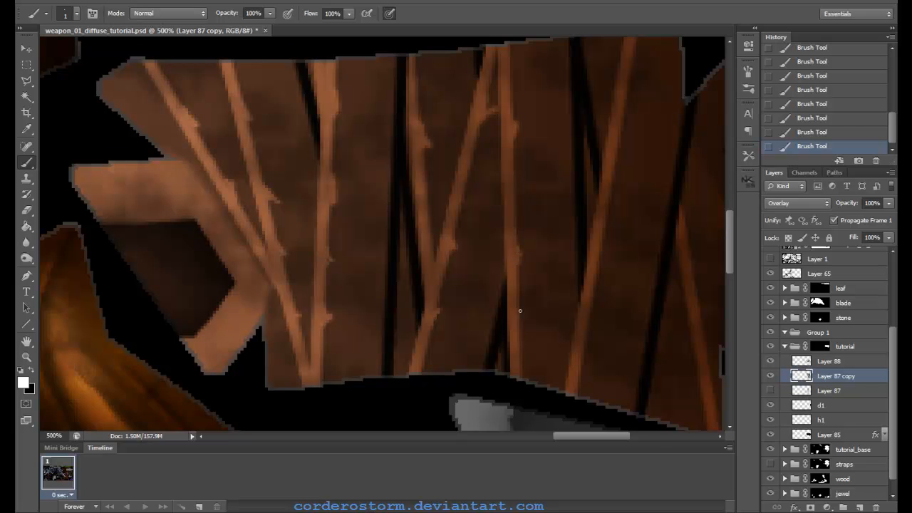
{"action": "scroll", "coordinate": [518, 284], "scroll_direction": "down", "scroll_amount": 1}
{"action": "left_click_drag", "start_coordinate": [518, 313], "coordinate": [521, 326]}
{"action": "scroll", "coordinate": [529, 342], "scroll_direction": "down", "scroll_amount": 1}
{"action": "scroll", "coordinate": [611, 210], "scroll_direction": "up", "scroll_amount": 3}
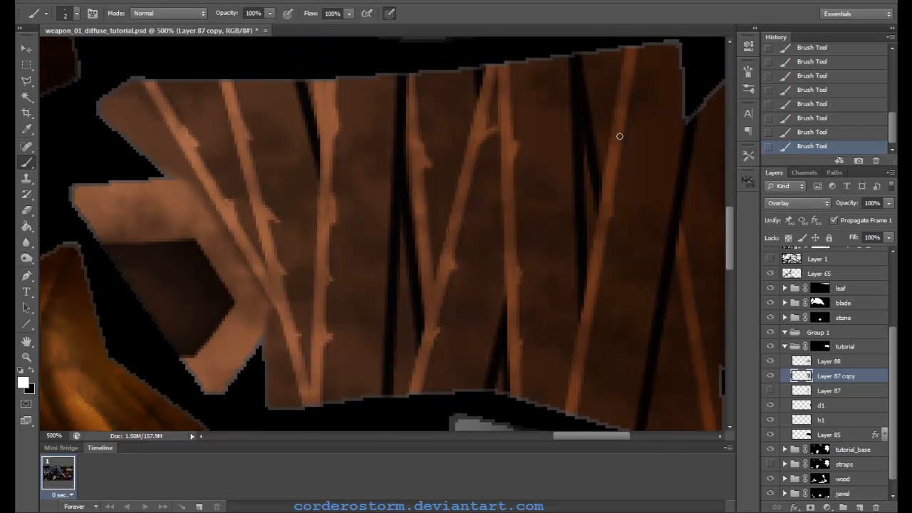
Paint small white nicks along the highlight edges of the rightmost straps with the 2 px brush
{"action": "scroll", "coordinate": [605, 220], "scroll_direction": "down", "scroll_amount": 1}
{"action": "scroll", "coordinate": [591, 278], "scroll_direction": "down", "scroll_amount": 2}
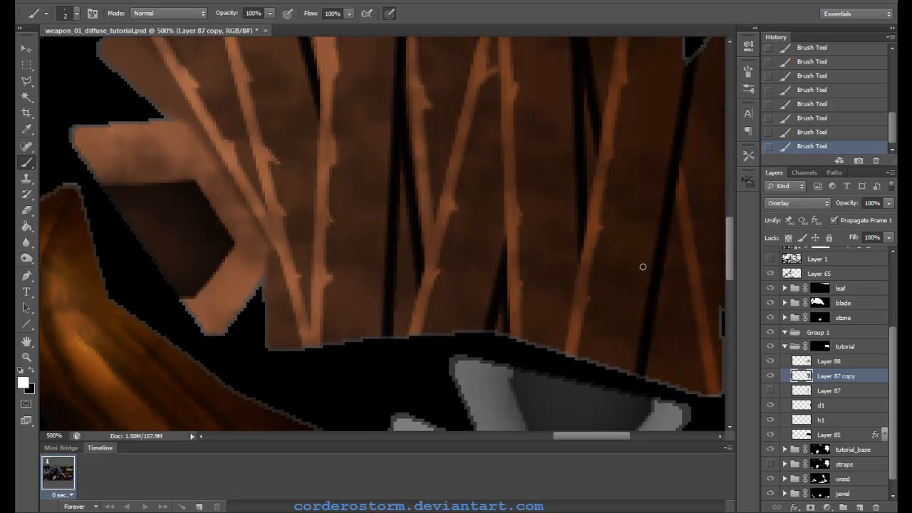
{"action": "scroll", "coordinate": [641, 285], "scroll_direction": "up", "scroll_amount": 2}
{"action": "scroll", "coordinate": [692, 306], "scroll_direction": "down", "scroll_amount": 1}
{"action": "scroll", "coordinate": [681, 314], "scroll_direction": "up", "scroll_amount": 1}
Make black the foreground color and paint small nicks along the dark shadow edges of the left and center straps
{"action": "key", "text": "bracketleft"}
{"action": "key", "text": "x"}
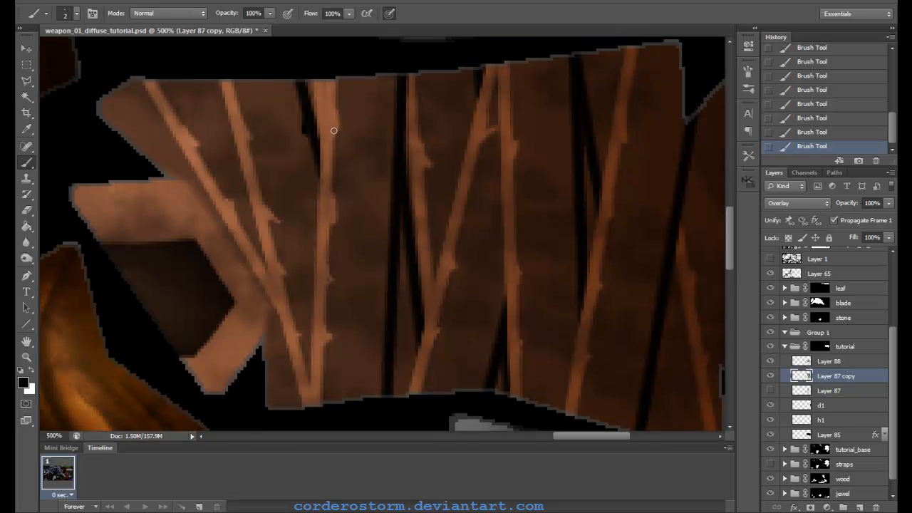
{"action": "left_click_drag", "start_coordinate": [389, 130], "coordinate": [392, 122]}
{"action": "key", "text": "bracketleft"}
{"action": "scroll", "coordinate": [392, 179], "scroll_direction": "down", "scroll_amount": 1}
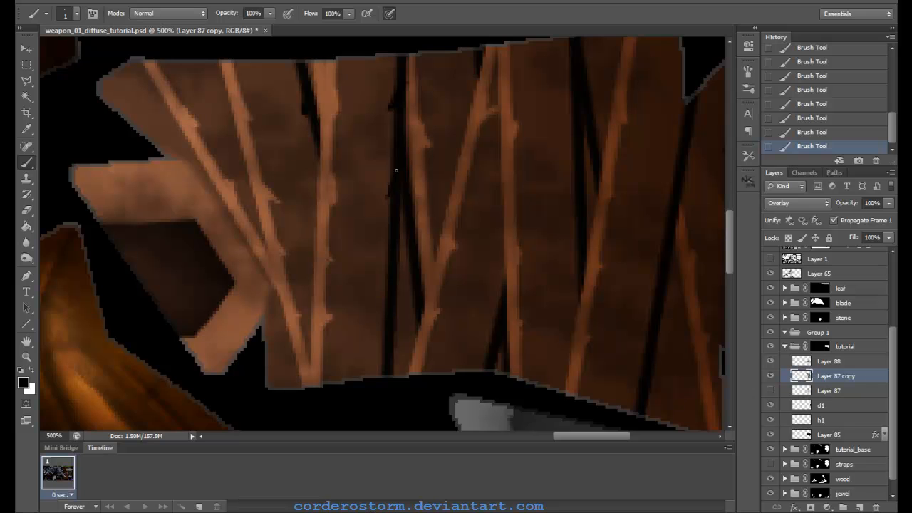
{"action": "scroll", "coordinate": [392, 178], "scroll_direction": "down", "scroll_amount": 3}
{"action": "key", "text": "bracketright"}
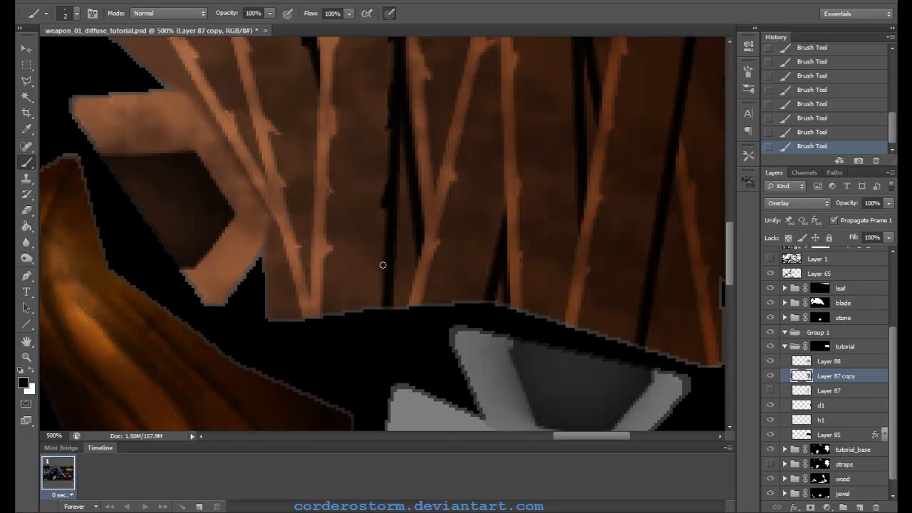
Paint black nicks along the remaining center and right shadow edges, save the texture and check it on the axe in 3ds Max
{"action": "scroll", "coordinate": [413, 225], "scroll_direction": "up", "scroll_amount": 3}
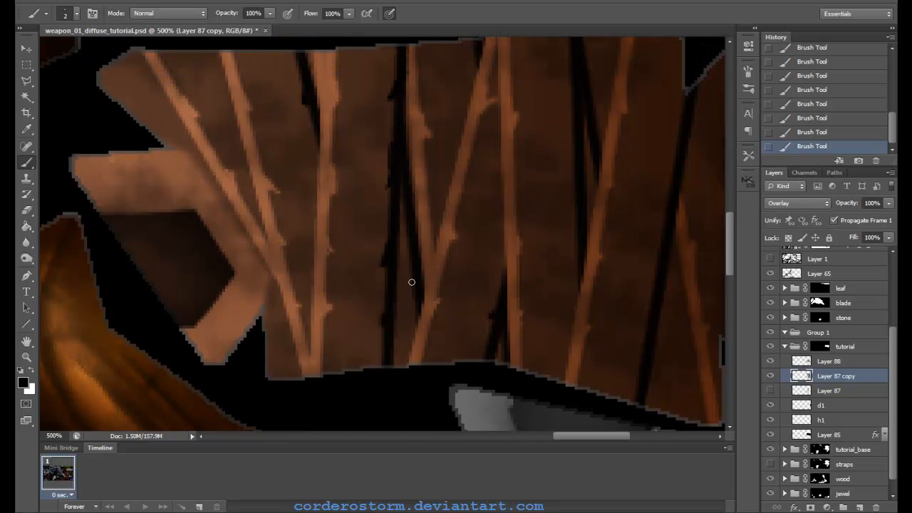
{"action": "scroll", "coordinate": [490, 332], "scroll_direction": "up", "scroll_amount": 2}
{"action": "scroll", "coordinate": [584, 208], "scroll_direction": "up", "scroll_amount": 1}
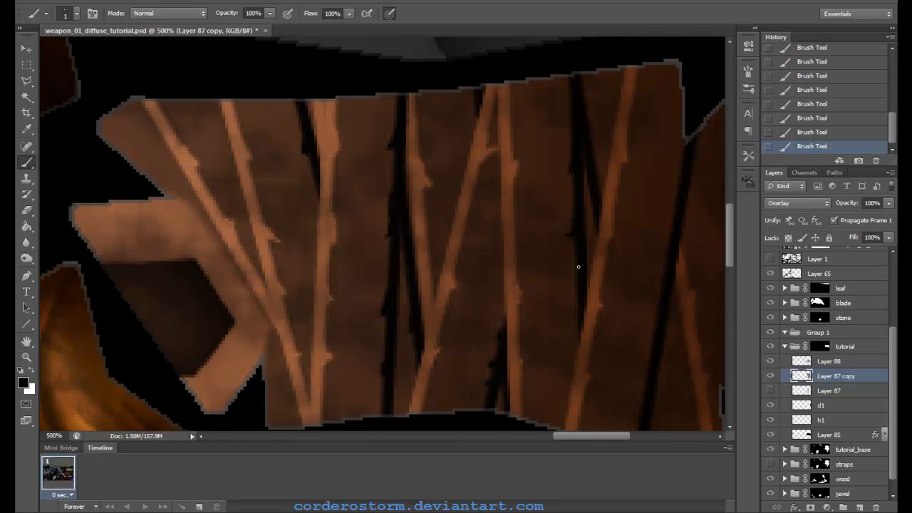
{"action": "scroll", "coordinate": [579, 272], "scroll_direction": "down", "scroll_amount": 2}
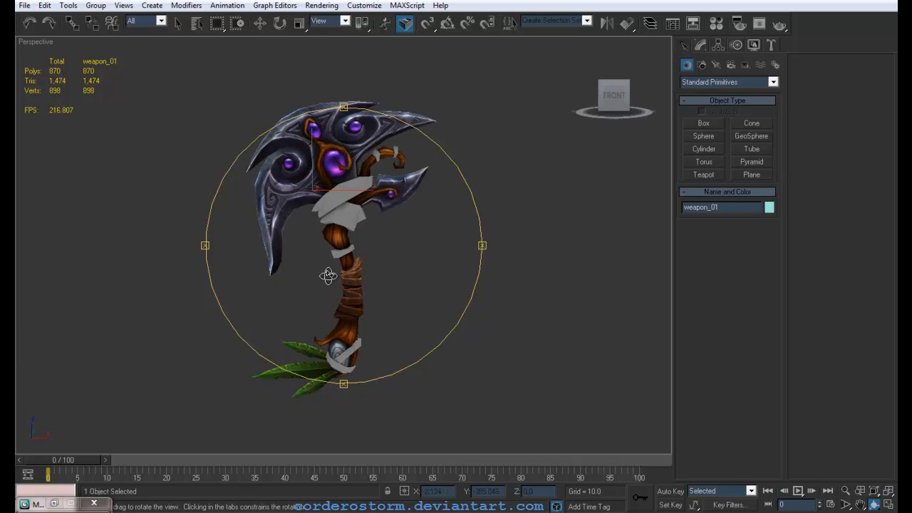
{"action": "scroll", "coordinate": [349, 277], "scroll_direction": "up", "scroll_amount": 3}
{"action": "scroll", "coordinate": [371, 278], "scroll_direction": "down", "scroll_amount": 3}
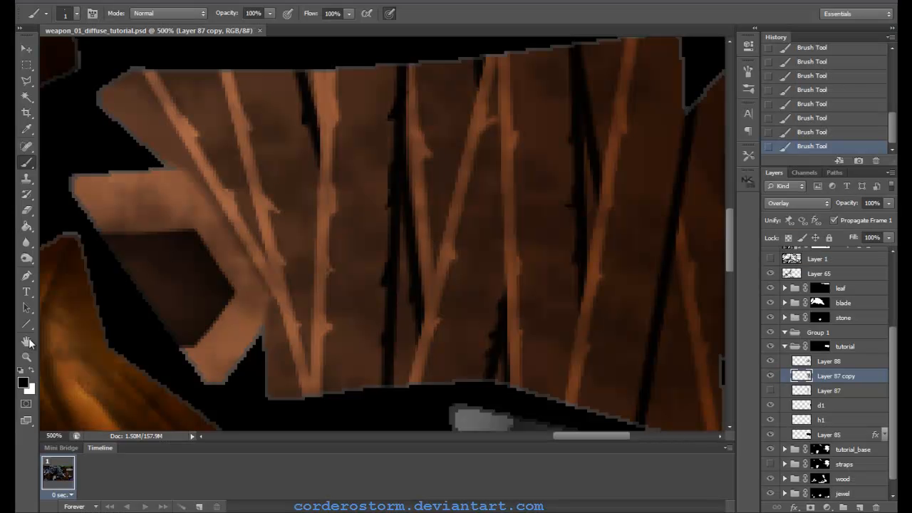
Return to Photoshop, make white the foreground color and enlarge the nicks on the leftmost highlight edges with a 2–3 px brush
{"action": "key", "text": "x"}
{"action": "key", "text": "bracketright"}
{"action": "key", "text": "bracketright"}
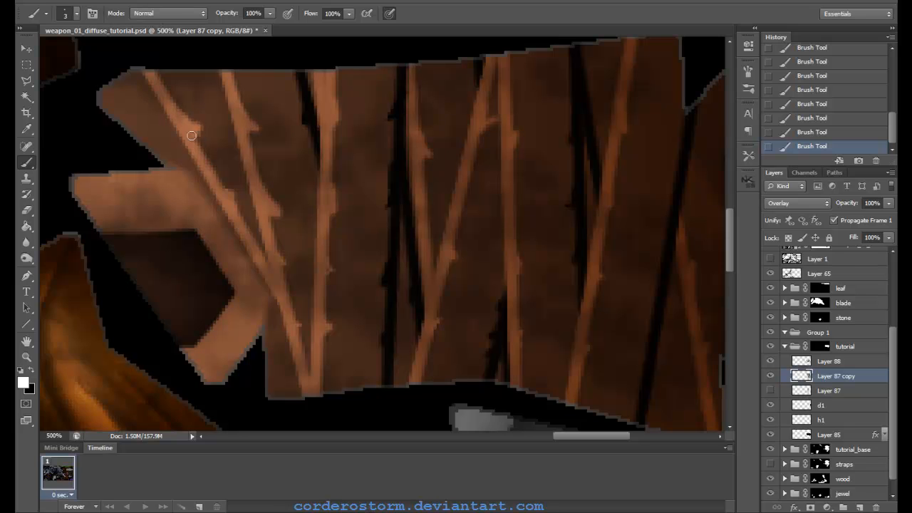
{"action": "left_click_drag", "start_coordinate": [282, 268], "coordinate": [271, 240]}
{"action": "left_click_drag", "start_coordinate": [290, 302], "coordinate": [299, 332]}
{"action": "left_click_drag", "start_coordinate": [341, 208], "coordinate": [332, 158]}
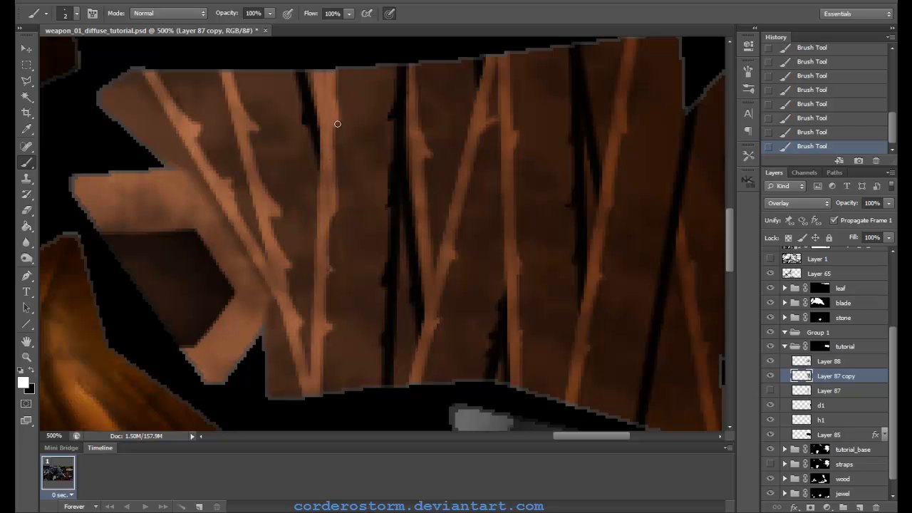
{"action": "scroll", "coordinate": [325, 317], "scroll_direction": "down", "scroll_amount": 1}
{"action": "left_click_drag", "start_coordinate": [320, 336], "coordinate": [335, 311]}
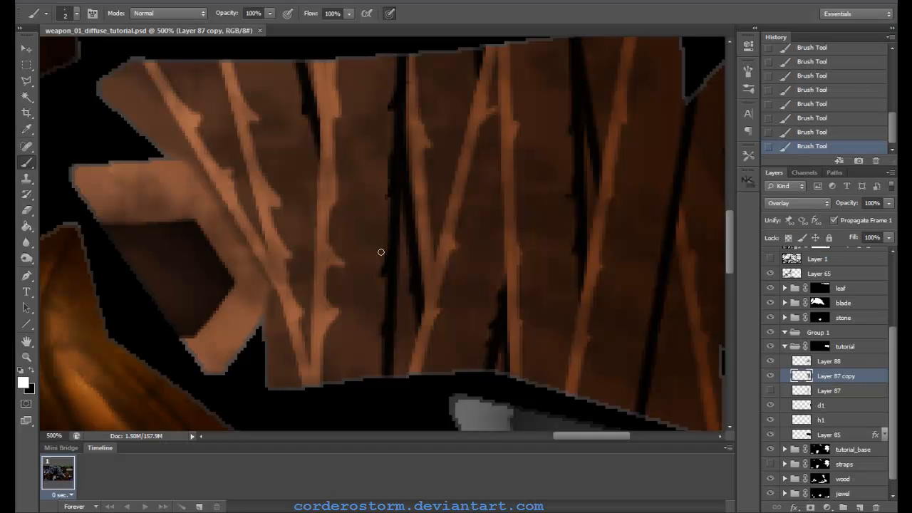
Set up a small eraser and trim the overextended white nick beside the third highlight edge
{"action": "key", "text": "e"}
{"action": "key", "text": "b"}
{"action": "key", "text": "e"}
{"action": "left_click", "coordinate": [76, 14]}
{"action": "key", "text": "Return"}
{"action": "key", "text": "["}
{"action": "key", "text": "["}
{"action": "key", "text": "["}
{"action": "key", "text": "["}
{"action": "key", "text": "["}
{"action": "key", "text": "["}
{"action": "key", "text": "["}
{"action": "key", "text": "["}
{"action": "left_click_drag", "start_coordinate": [345, 243], "coordinate": [353, 264]}
{"action": "left_click", "coordinate": [349, 257]}
Return to the 2 px brush and enlarge the white nicks along the center and right highlight edges
{"action": "key", "text": "b"}
{"action": "left_click_drag", "start_coordinate": [421, 138], "coordinate": [435, 148]}
{"action": "left_click_drag", "start_coordinate": [487, 103], "coordinate": [461, 249]}
{"action": "left_click_drag", "start_coordinate": [442, 300], "coordinate": [423, 330]}
{"action": "left_click_drag", "start_coordinate": [520, 242], "coordinate": [515, 250]}
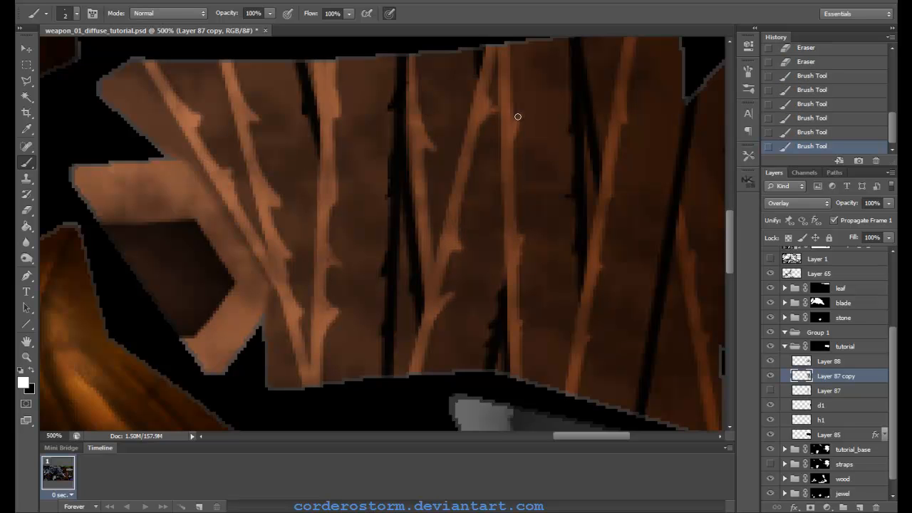
{"action": "left_click", "coordinate": [520, 115]}
{"action": "scroll", "coordinate": [536, 185], "scroll_direction": "down", "scroll_amount": 1}
{"action": "left_click_drag", "start_coordinate": [522, 305], "coordinate": [517, 316]}
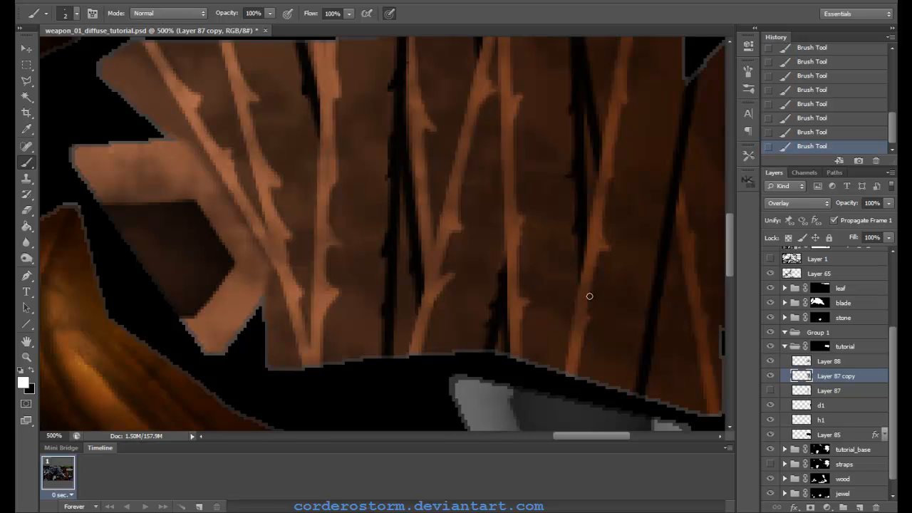
{"action": "scroll", "coordinate": [611, 222], "scroll_direction": "up", "scroll_amount": 3}
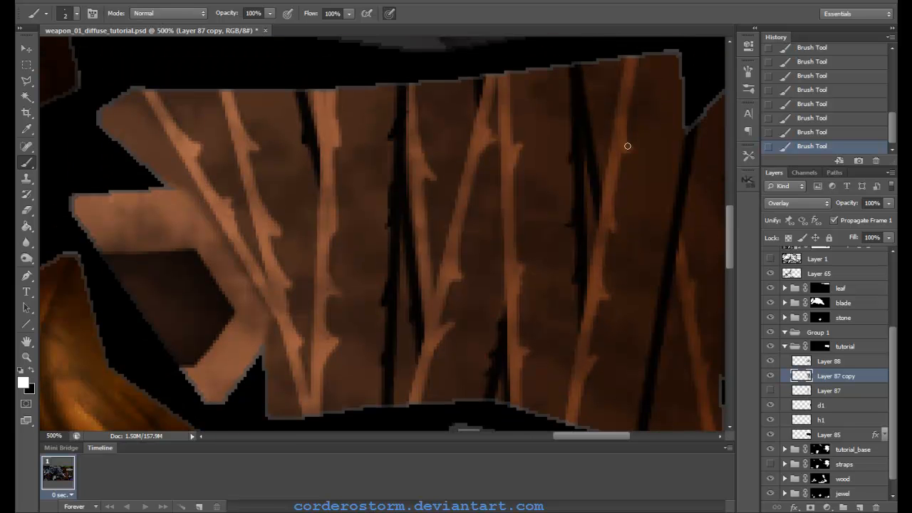
{"action": "scroll", "coordinate": [625, 125], "scroll_direction": "down", "scroll_amount": 1}
Make black the foreground color and enlarge the ragged nicks along the dark strap edges, including the rightmost one
{"action": "key", "text": "x"}
{"action": "left_click", "coordinate": [28, 379]}
{"action": "left_click", "coordinate": [755, 321]}
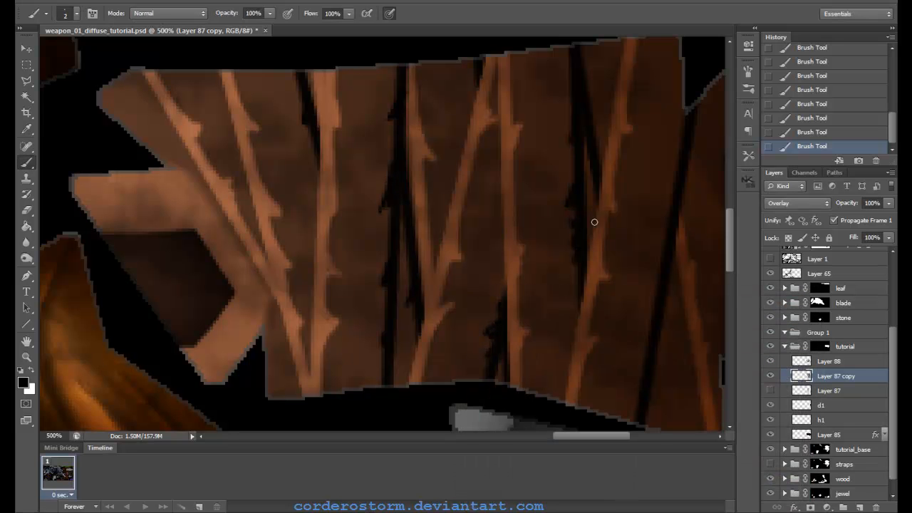
{"action": "scroll", "coordinate": [633, 192], "scroll_direction": "down", "scroll_amount": 1}
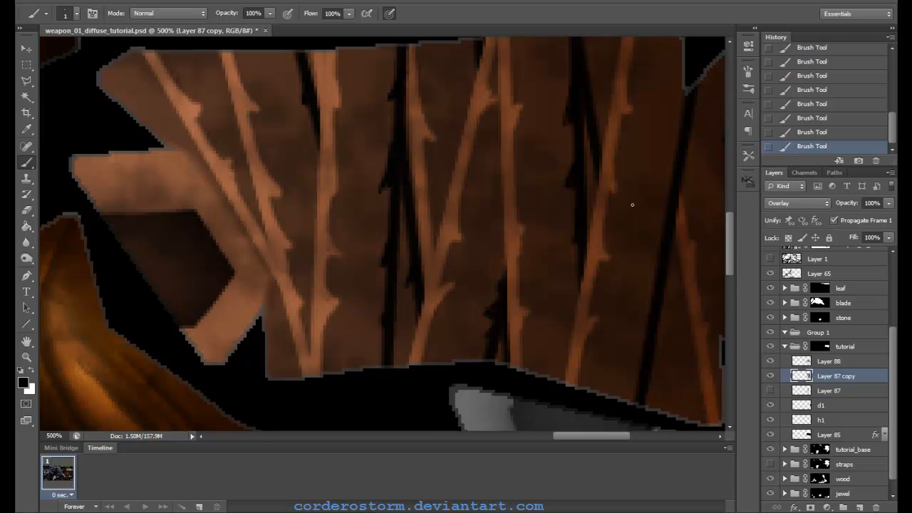
{"action": "scroll", "coordinate": [647, 321], "scroll_direction": "down", "scroll_amount": 1}
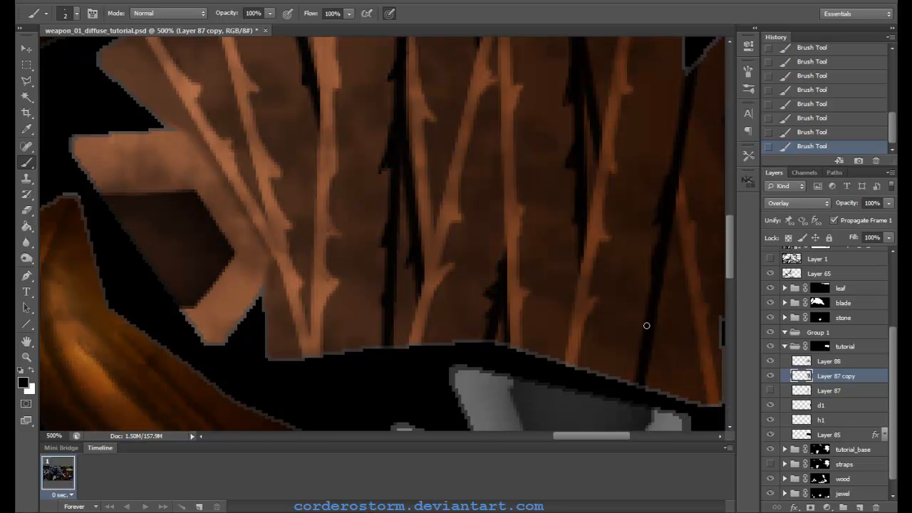
{"action": "scroll", "coordinate": [641, 342], "scroll_direction": "up", "scroll_amount": 1}
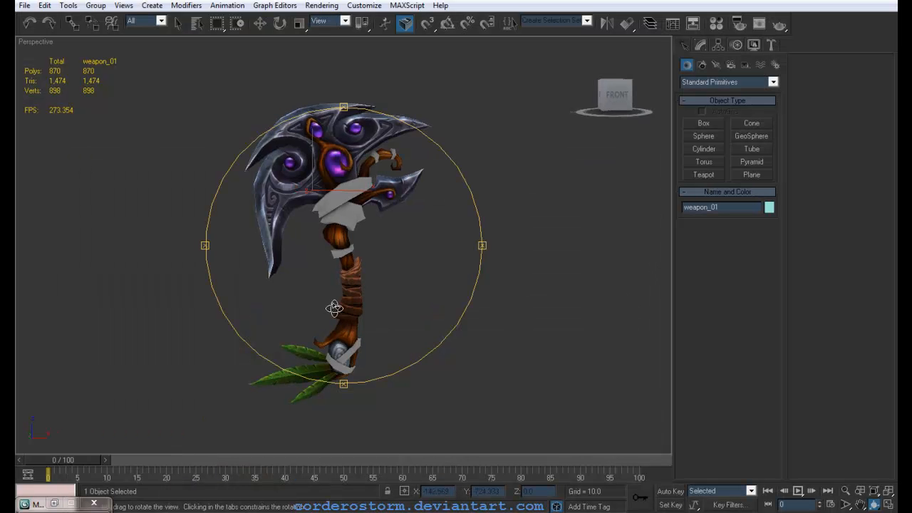
Inspect the updated leather wrap on the axe handle from different angles in 3ds Max
{"action": "left_click_drag", "start_coordinate": [332, 305], "coordinate": [402, 297]}
{"action": "scroll", "coordinate": [375, 262], "scroll_direction": "up", "scroll_amount": 4}
{"action": "scroll", "coordinate": [354, 275], "scroll_direction": "down", "scroll_amount": 2}
{"action": "left_click", "coordinate": [349, 277]}
{"action": "key", "text": "ctrl+r"}
{"action": "scroll", "coordinate": [363, 283], "scroll_direction": "down", "scroll_amount": 2}
{"action": "key", "text": "w"}
{"action": "left_click", "coordinate": [402, 297]}
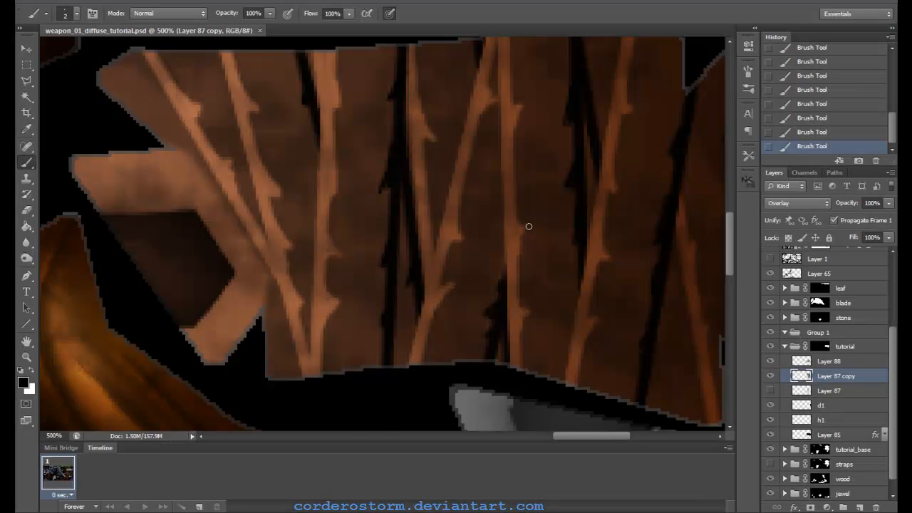
Edit the Gradient Overlay of Layer 85 in Photoshop and set the gradient's end color stop to dark brown 180803
{"action": "scroll", "coordinate": [527, 224], "scroll_direction": "down", "scroll_amount": 5}
{"action": "scroll", "coordinate": [528, 393], "scroll_direction": "up", "scroll_amount": 4}
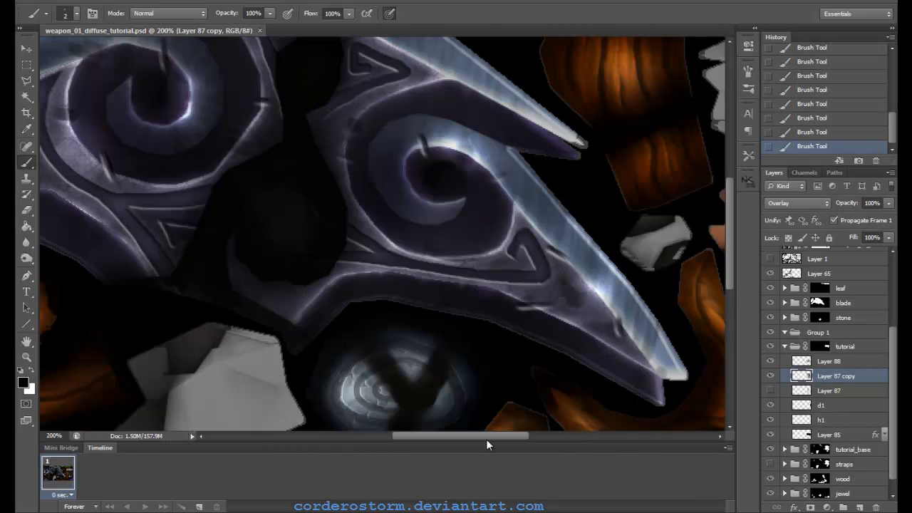
{"action": "left_click_drag", "start_coordinate": [512, 434], "coordinate": [598, 434]}
{"action": "scroll", "coordinate": [767, 420], "scroll_direction": "down", "scroll_amount": 1}
{"action": "right_click", "coordinate": [830, 420]}
{"action": "left_click", "coordinate": [798, 5]}
{"action": "left_click", "coordinate": [564, 238]}
{"action": "left_click_drag", "start_coordinate": [639, 78], "coordinate": [353, 366]}
{"action": "left_click", "coordinate": [415, 436]}
{"action": "left_click_drag", "start_coordinate": [306, 146], "coordinate": [163, 116]}
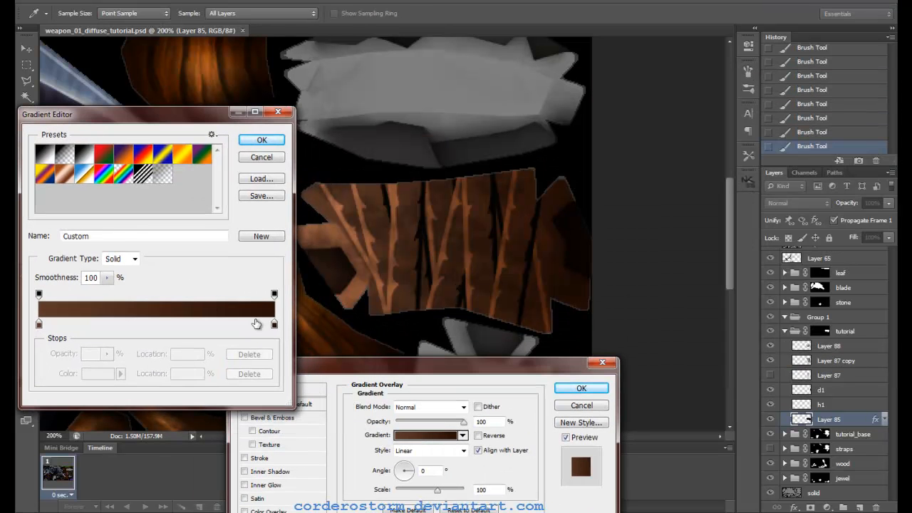
{"action": "double_click", "coordinate": [274, 325]}
{"action": "left_click_drag", "start_coordinate": [640, 467], "coordinate": [657, 487]}
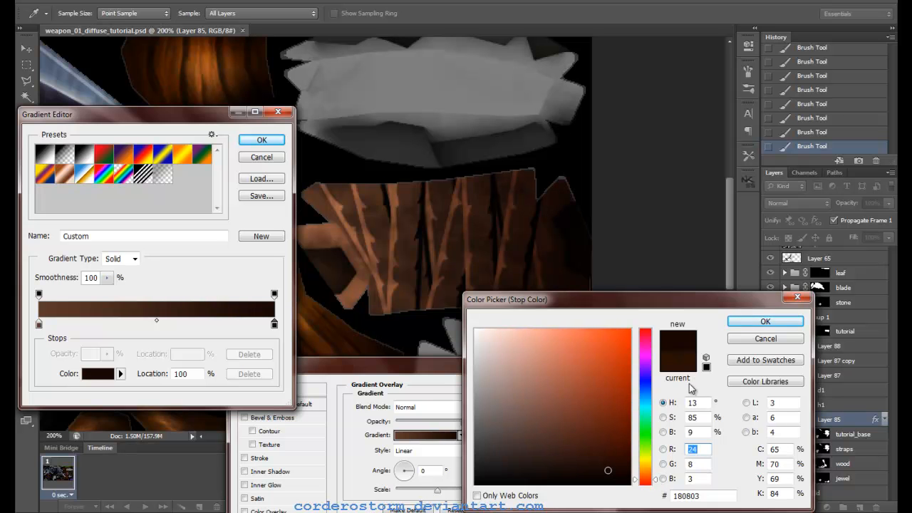
{"action": "left_click", "coordinate": [764, 321]}
Darken and re-hue the gradient's starting brown color stop and apply the Gradient Overlay to Layer 85
{"action": "double_click", "coordinate": [39, 324]}
{"action": "left_click_drag", "start_coordinate": [560, 438], "coordinate": [561, 440]}
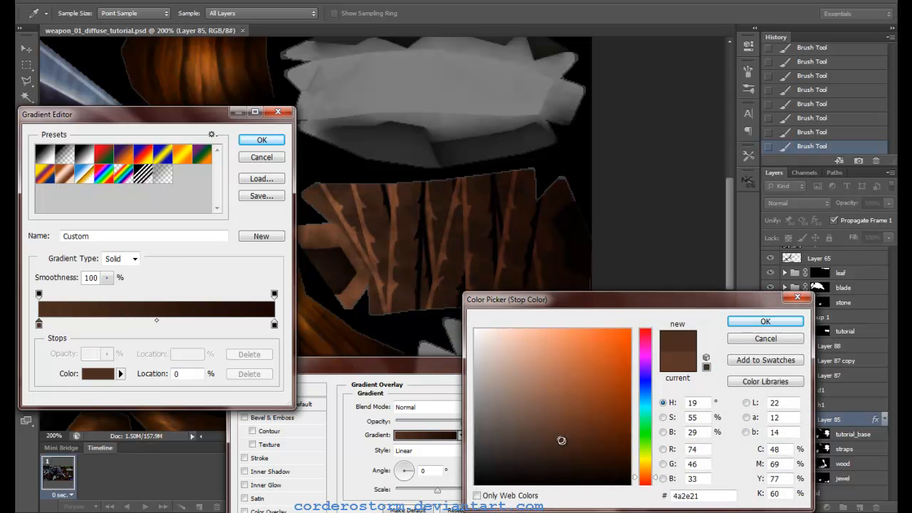
{"action": "left_click", "coordinate": [729, 324]}
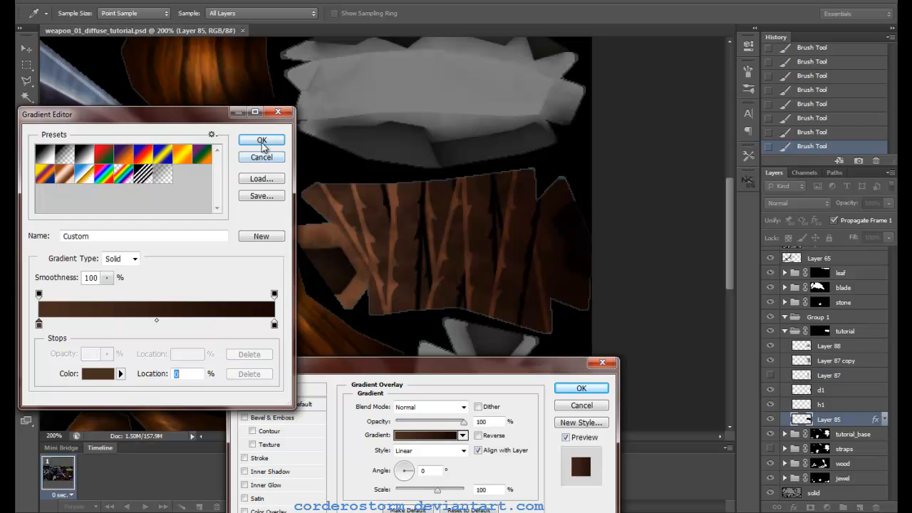
{"action": "double_click", "coordinate": [39, 325]}
{"action": "left_click_drag", "start_coordinate": [654, 483], "coordinate": [655, 463]}
{"action": "left_click", "coordinate": [764, 321]}
{"action": "left_click", "coordinate": [262, 139]}
{"action": "left_click", "coordinate": [583, 387]}
Compare the wrap with layers hidden and shown, and lower the opacity of Layer 87 copy to 91%
{"action": "left_click", "coordinate": [770, 420]}
{"action": "left_click", "coordinate": [770, 419]}
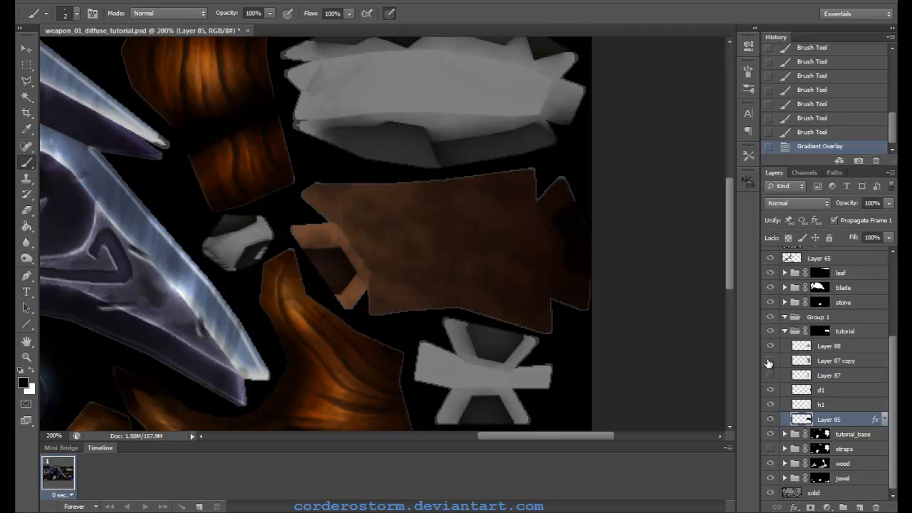
{"action": "left_click", "coordinate": [830, 362]}
{"action": "left_click", "coordinate": [888, 203]}
{"action": "mouse_move", "coordinate": [888, 217]}
{"action": "left_mouse_down"}
{"action": "mouse_move", "coordinate": [871, 217]}
{"action": "mouse_move", "coordinate": [883, 218]}
{"action": "left_mouse_up"}
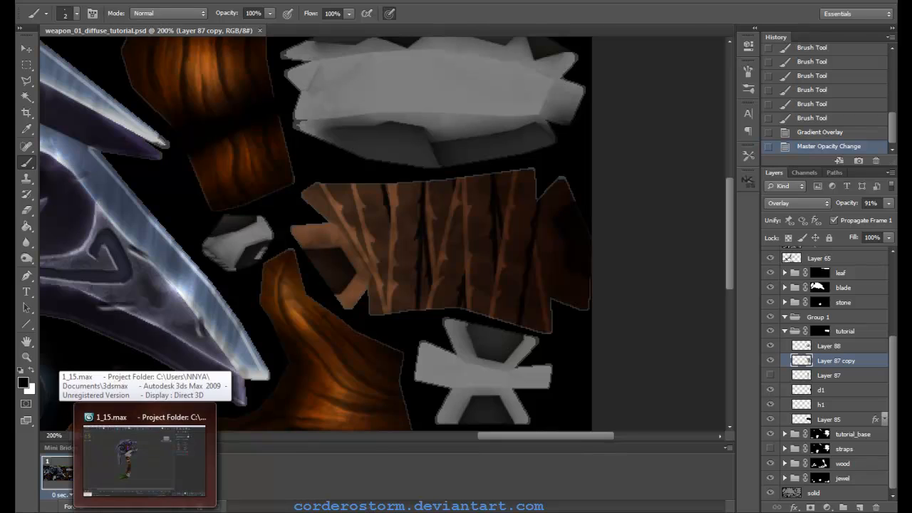
Check the recolored leather wrap on the axe model in 3ds Max
{"action": "left_click", "coordinate": [143, 463]}
{"action": "left_click", "coordinate": [349, 276]}
{"action": "left_click_drag", "start_coordinate": [348, 276], "coordinate": [384, 269]}
{"action": "left_click", "coordinate": [384, 269]}
{"action": "key", "text": "alt+Tab"}
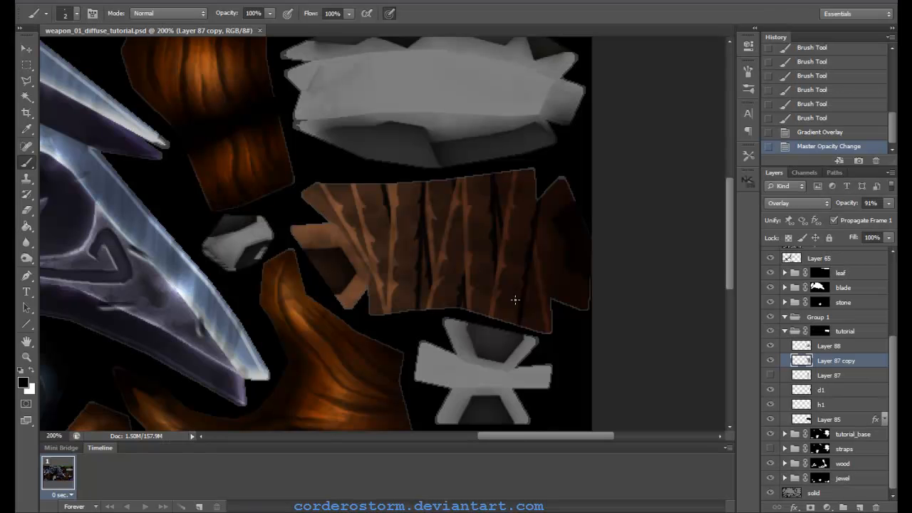
Add a new layer above Layer 88 and rename Layer 87 copy as strap
{"action": "key", "text": "ctrl+plus"}
{"action": "key", "text": "ctrl+plus"}
{"action": "left_click", "coordinate": [835, 347]}
{"action": "key", "text": "ctrl+shift+alt+n"}
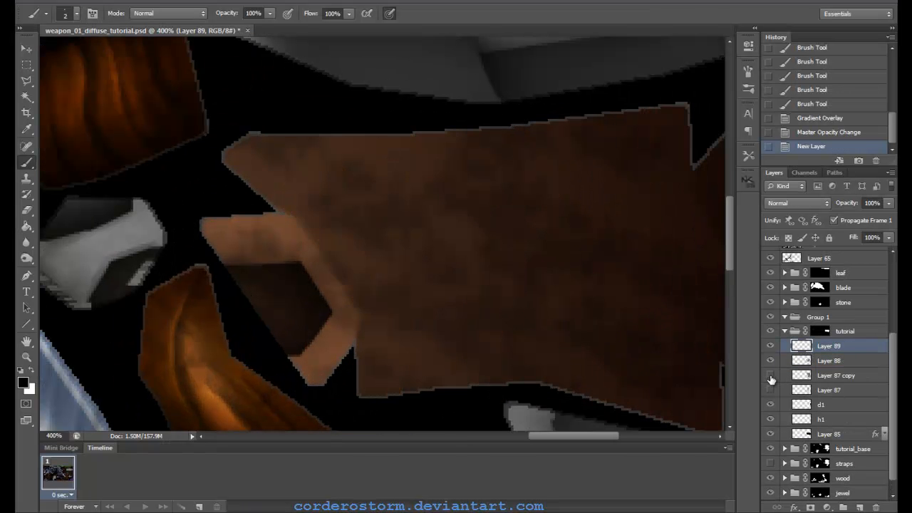
{"action": "double_click", "coordinate": [828, 378]}
{"action": "type", "text": "strap"}
{"action": "key", "text": "Return"}
Identify the stain layer by toggling its visibility and rename Layer 88 as dirt
{"action": "left_click", "coordinate": [770, 359]}
{"action": "left_click", "coordinate": [770, 360]}
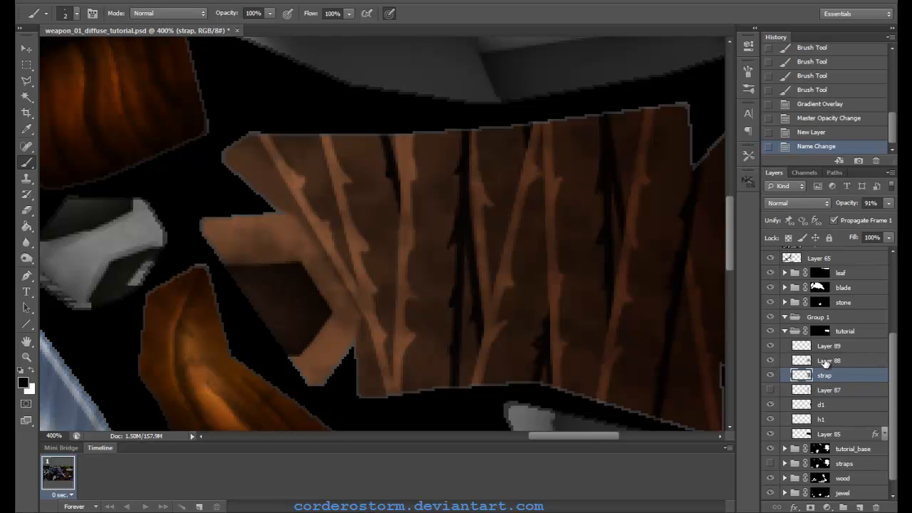
{"action": "double_click", "coordinate": [828, 360]}
{"action": "type", "text": "darke"}
{"action": "type", "text": "irt"}
{"action": "key", "text": "Return"}
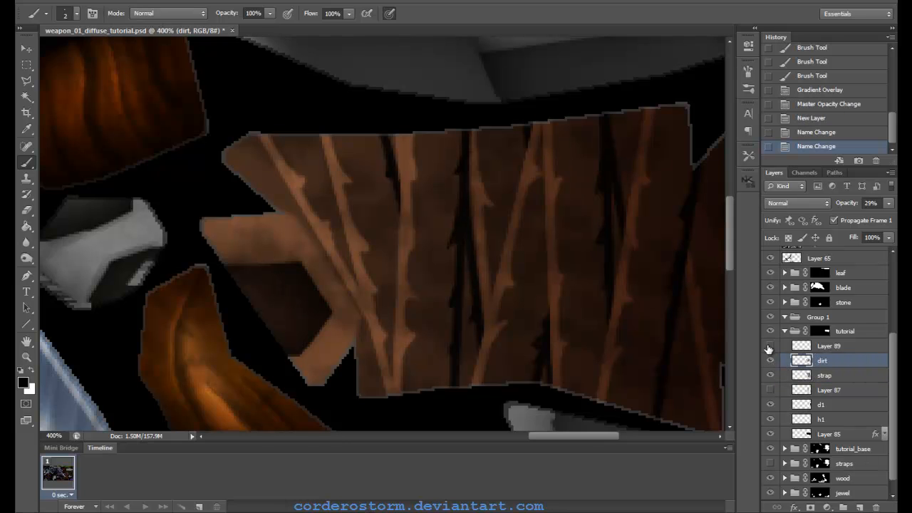
Rename Layer 89 as edge, set its blend mode to Overlay and its opacity to 32%
{"action": "double_click", "coordinate": [829, 346]}
{"action": "type", "text": "edge"}
{"action": "key", "text": "Return"}
{"action": "left_click", "coordinate": [796, 203]}
{"action": "left_click", "coordinate": [783, 358]}
{"action": "type", "text": "32"}
{"action": "key", "text": "Return"}
Enlarge the brush, make white the foreground color and try a highlight stroke along the left strap edge
{"action": "key", "text": "bracketright"}
{"action": "key", "text": "bracketright"}
{"action": "key", "text": "bracketright"}
{"action": "key", "text": "x"}
{"action": "left_click_drag", "start_coordinate": [381, 315], "coordinate": [360, 231]}
{"action": "key", "text": "ctrl+z"}
Choose another brush preset, enlarge it and paint a white highlight along the second strap edge, undoing the first stroke
{"action": "left_click", "coordinate": [76, 13]}
{"action": "left_click", "coordinate": [65, 79]}
{"action": "key", "text": "Return"}
{"action": "key", "text": "bracketright"}
{"action": "key", "text": "bracketright"}
{"action": "left_click_drag", "start_coordinate": [391, 362], "coordinate": [326, 130]}
{"action": "key", "text": "ctrl+z"}
{"action": "key", "text": "bracketright"}
{"action": "left_click_drag", "start_coordinate": [383, 337], "coordinate": [328, 136]}
Raise the edge layer's opacity to 50% and paint white highlights along the leftmost and center strap edges and the wrap's lower border
{"action": "left_click", "coordinate": [888, 203]}
{"action": "left_click_drag", "start_coordinate": [848, 216], "coordinate": [860, 215]}
{"action": "key", "text": "Return"}
{"action": "left_click_drag", "start_coordinate": [350, 272], "coordinate": [265, 136]}
{"action": "mouse_move", "coordinate": [400, 386]}
{"action": "left_mouse_down"}
{"action": "mouse_move", "coordinate": [420, 146]}
{"action": "mouse_move", "coordinate": [412, 324]}
{"action": "mouse_move", "coordinate": [415, 137]}
{"action": "mouse_move", "coordinate": [452, 171]}
{"action": "mouse_move", "coordinate": [433, 388]}
{"action": "left_mouse_up"}
{"action": "key", "text": "ctrl+z"}
{"action": "mouse_move", "coordinate": [476, 384]}
{"action": "left_mouse_down"}
{"action": "mouse_move", "coordinate": [535, 149]}
{"action": "mouse_move", "coordinate": [560, 240]}
{"action": "mouse_move", "coordinate": [559, 392]}
{"action": "left_mouse_up"}
{"action": "left_click_drag", "start_coordinate": [488, 284], "coordinate": [476, 132]}
Adjust the brush size as needed and paint white highlights along the remaining central and right-hand strap edges on the edge layer
{"action": "key", "text": "bracketleft"}
{"action": "key", "text": "bracketleft"}
{"action": "left_click_drag", "start_coordinate": [472, 305], "coordinate": [469, 284]}
{"action": "left_click_drag", "start_coordinate": [472, 352], "coordinate": [470, 318]}
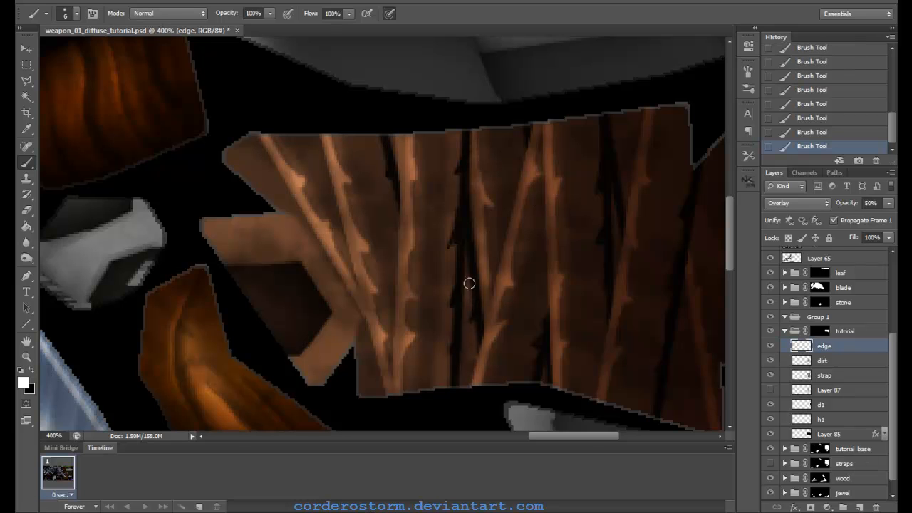
{"action": "left_click_drag", "start_coordinate": [541, 320], "coordinate": [518, 384]}
{"action": "key", "text": "bracketright"}
{"action": "key", "text": "bracketright"}
{"action": "left_click_drag", "start_coordinate": [598, 128], "coordinate": [600, 209]}
{"action": "key", "text": "bracketright"}
{"action": "key", "text": "bracketright"}
{"action": "left_click_drag", "start_coordinate": [608, 399], "coordinate": [653, 126]}
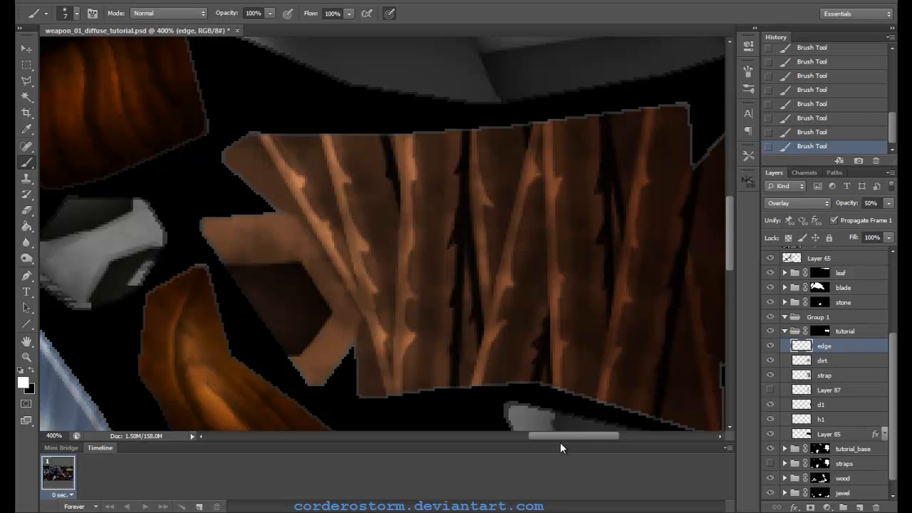
Compare the wrap with the strap layer hidden and shown, and switch to 3ds Max to inspect the weapon's grip from different angles
{"action": "scroll", "coordinate": [582, 408], "scroll_direction": "right", "scroll_amount": 3}
{"action": "left_click", "coordinate": [770, 374]}
{"action": "left_click", "coordinate": [770, 374]}
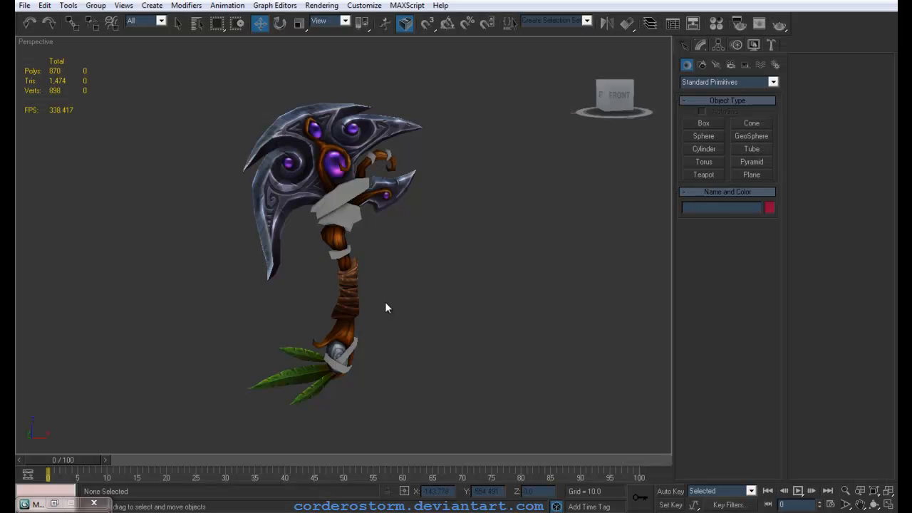
{"action": "left_click", "coordinate": [384, 305]}
{"action": "left_click_drag", "start_coordinate": [325, 264], "coordinate": [418, 268]}
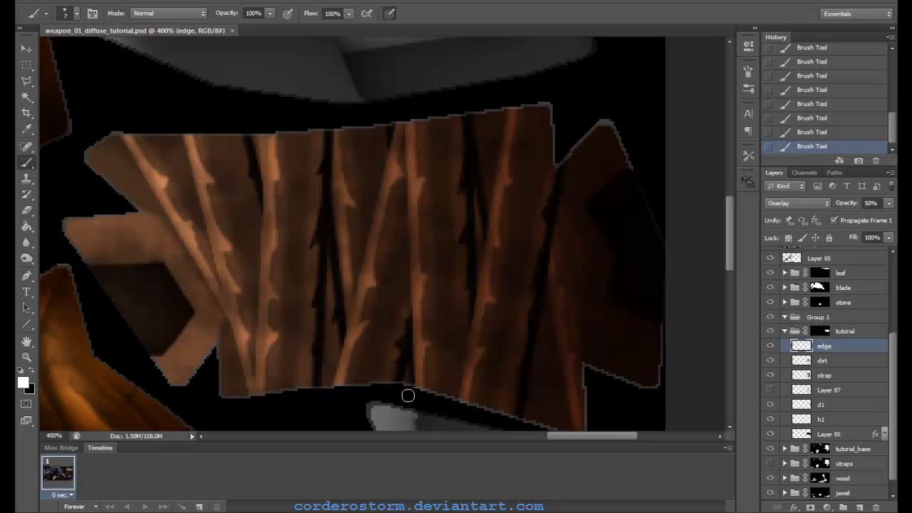
Add a new layer above edge in the tutorial group and name it round
{"action": "scroll", "coordinate": [528, 319], "scroll_direction": "down", "scroll_amount": 1}
{"action": "scroll", "coordinate": [838, 407], "scroll_direction": "up", "scroll_amount": 1}
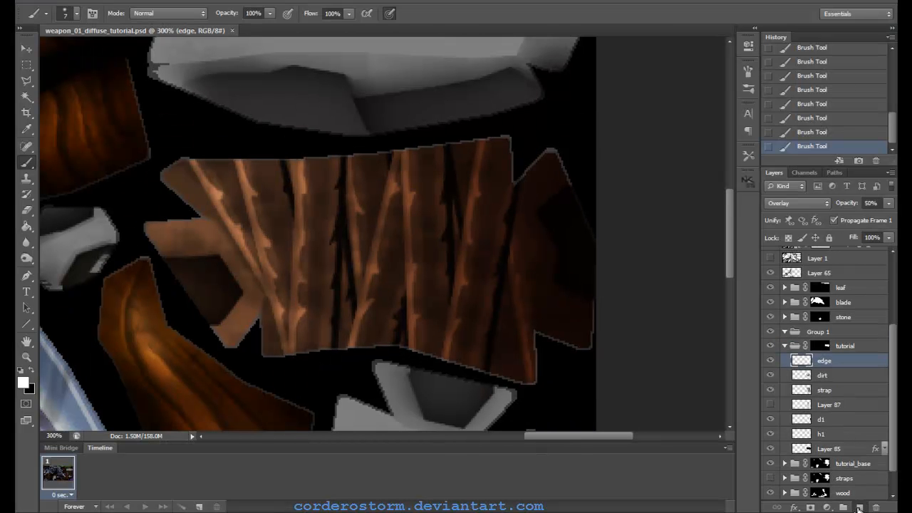
{"action": "left_click", "coordinate": [858, 506]}
{"action": "double_click", "coordinate": [827, 361]}
{"action": "type", "text": "round"}
{"action": "key", "text": "Return"}
Enlarge the brush to 70 px and paint a broad white stroke horizontally across the middle of the wrap
{"action": "key", "text": "]"}
{"action": "key", "text": "]"}
{"action": "key", "text": "]"}
{"action": "key", "text": "]"}
{"action": "key", "text": "]"}
{"action": "key", "text": "]"}
{"action": "key", "text": "]"}
{"action": "key", "text": "]"}
{"action": "key", "text": "]"}
{"action": "key", "text": "]"}
{"action": "key", "text": "]"}
{"action": "key", "text": "]"}
{"action": "key", "text": "]"}
{"action": "left_click_drag", "start_coordinate": [249, 262], "coordinate": [531, 248]}
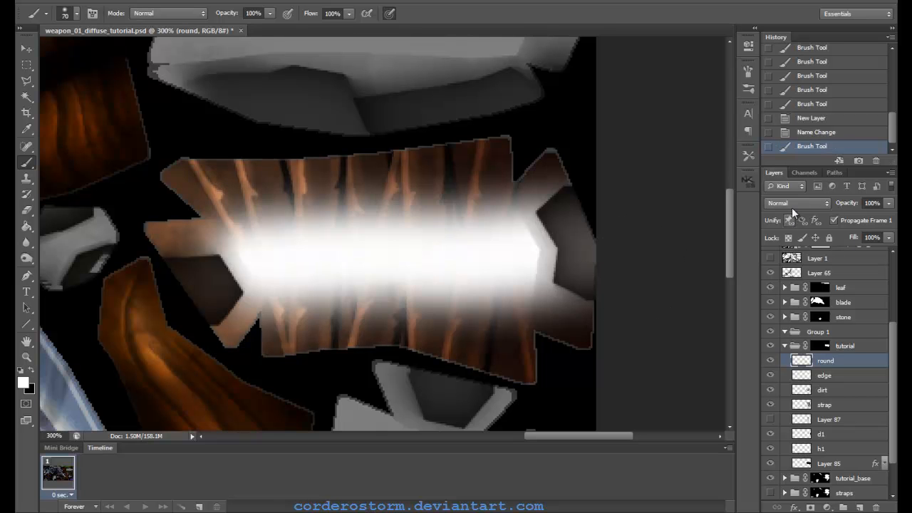
Set the round layer's blend mode to Overlay and its opacity to 66%, and check the weapon in 3ds Max
{"action": "left_click", "coordinate": [795, 204]}
{"action": "left_click", "coordinate": [773, 363]}
{"action": "left_click_drag", "start_coordinate": [889, 203], "coordinate": [867, 216]}
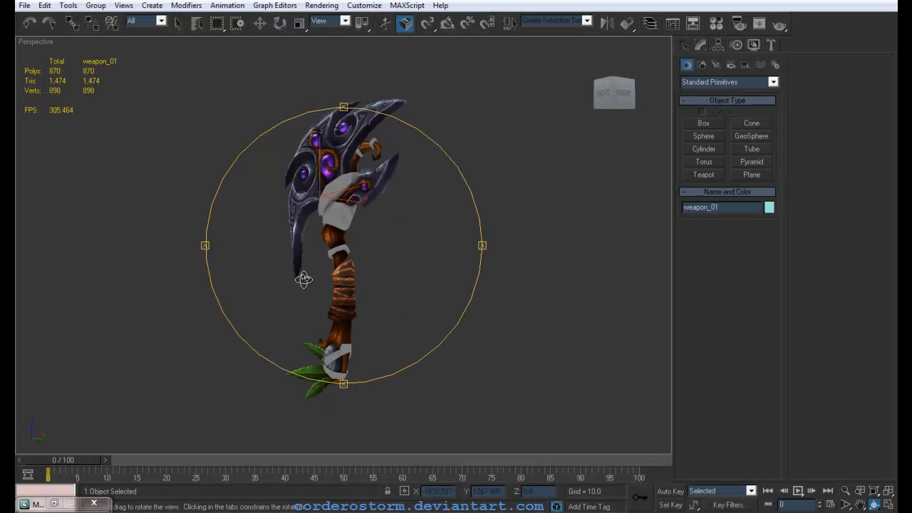
{"action": "left_click_drag", "start_coordinate": [303, 279], "coordinate": [403, 291]}
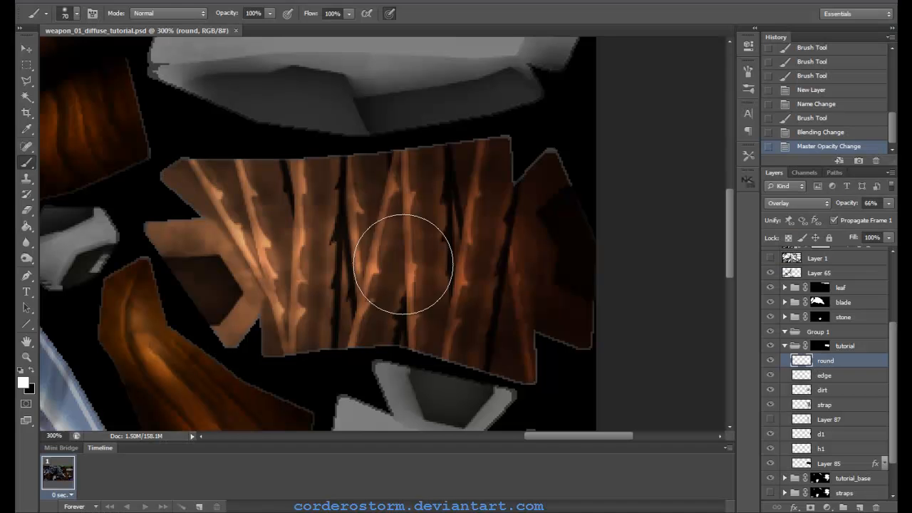
Clear the round layer, repaint the horizontal white stroke with a 45 px brush and save the file
{"action": "key", "text": "ctrl+a"}
{"action": "key", "text": "Delete"}
{"action": "key", "text": "ctrl+d"}
{"action": "key", "text": "bracketleft"}
{"action": "key", "text": "bracketleft"}
{"action": "key", "text": "bracketleft"}
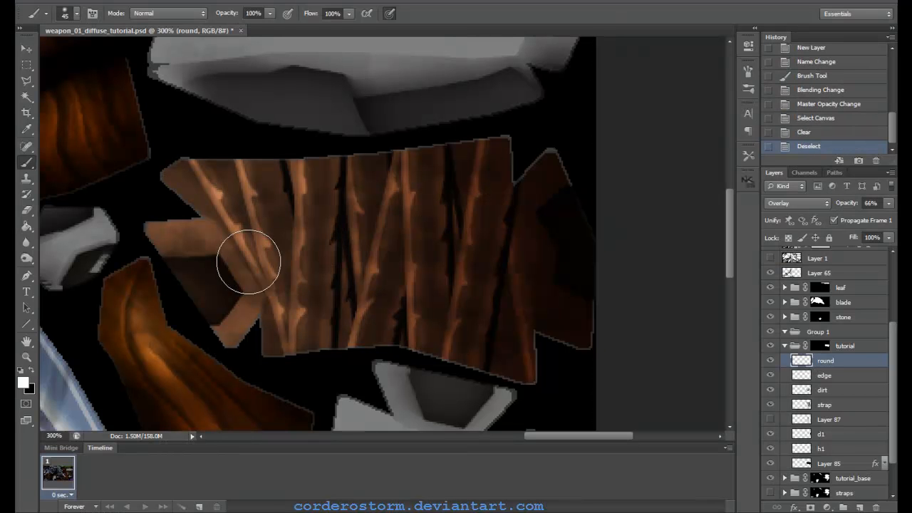
{"action": "left_click_drag", "start_coordinate": [244, 260], "coordinate": [502, 253]}
{"action": "key", "text": "ctrl+s"}
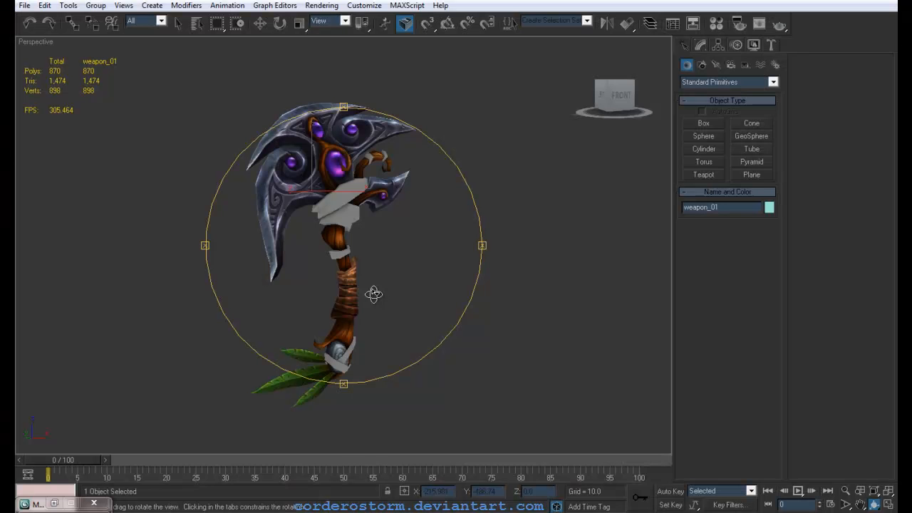
Inspect the rounded highlight on the weapon's grip in 3ds Max from different angles
{"action": "left_click_drag", "start_coordinate": [373, 292], "coordinate": [397, 321]}
{"action": "left_click", "coordinate": [334, 254]}
{"action": "left_click_drag", "start_coordinate": [334, 254], "coordinate": [321, 271]}
{"action": "left_click", "coordinate": [301, 407]}
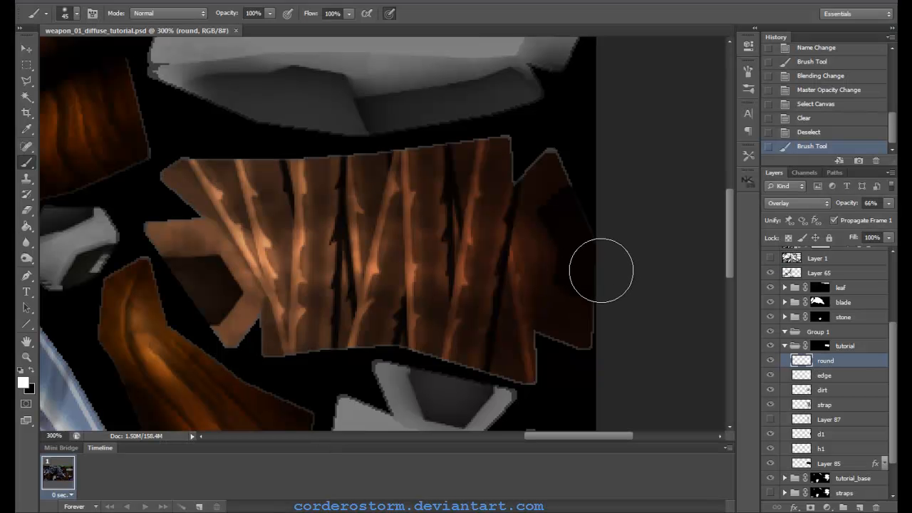
Add a new layer above round and choose a different brush preset
{"action": "left_click", "coordinate": [860, 507]}
{"action": "left_click", "coordinate": [76, 13]}
{"action": "left_click_drag", "start_coordinate": [152, 114], "coordinate": [151, 146]}
{"action": "left_click", "coordinate": [64, 145]}
Reduce the brush to 35 px while trying white strokes near the middle of the wrap, undoing each one
{"action": "left_click_drag", "start_coordinate": [303, 287], "coordinate": [356, 277]}
{"action": "key", "text": "ctrl+z"}
{"action": "key", "text": "bracketleft"}
{"action": "key", "text": "bracketleft"}
{"action": "key", "text": "bracketleft"}
{"action": "key", "text": "bracketleft"}
{"action": "key", "text": "bracketleft"}
{"action": "mouse_move", "coordinate": [331, 232]}
{"action": "left_mouse_down"}
{"action": "mouse_move", "coordinate": [349, 238]}
{"action": "mouse_move", "coordinate": [342, 246]}
{"action": "left_mouse_up"}
{"action": "key", "text": "ctrl+z"}
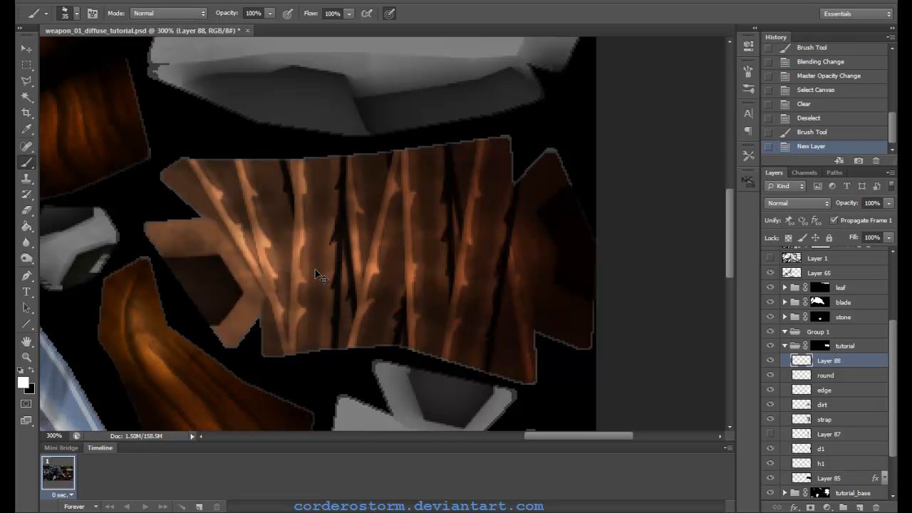
Reduce the brush to 8 px and try a white dab between the second and third straps, undoing it
{"action": "key", "text": "ctrl+plus"}
{"action": "key", "text": "bracketleft"}
{"action": "key", "text": "bracketleft"}
{"action": "key", "text": "bracketleft"}
{"action": "key", "text": "bracketleft"}
{"action": "key", "text": "bracketleft"}
{"action": "key", "text": "bracketleft"}
{"action": "key", "text": "bracketleft"}
{"action": "left_click", "coordinate": [240, 212]}
{"action": "key", "text": "ctrl+z"}
Paint a dab in dark gray between the second and third straps and set the new layer's blend mode to Overlay
{"action": "left_click", "coordinate": [31, 371]}
{"action": "left_click", "coordinate": [22, 381]}
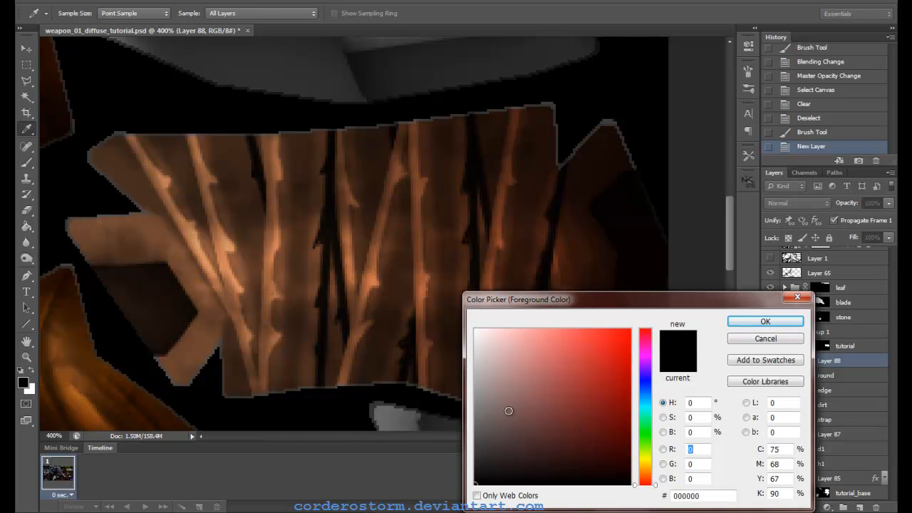
{"action": "left_click", "coordinate": [765, 320]}
{"action": "left_click", "coordinate": [243, 207]}
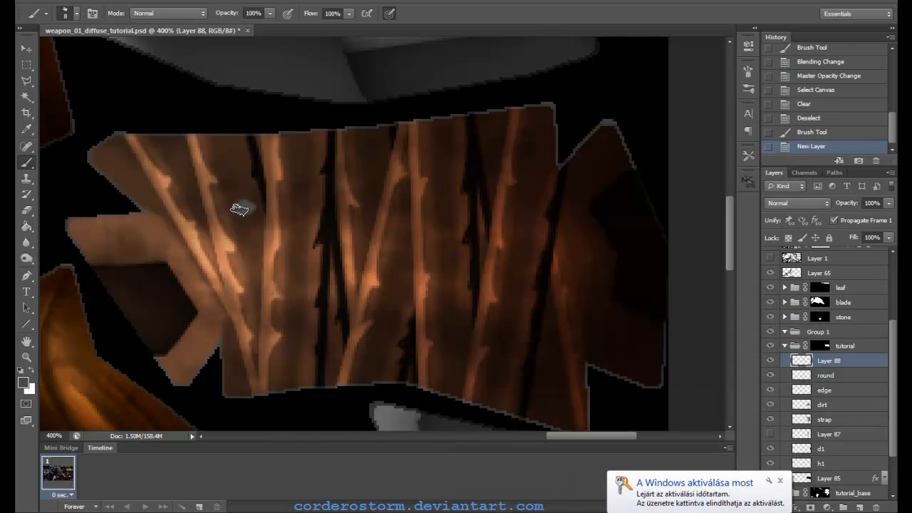
{"action": "left_click", "coordinate": [812, 203]}
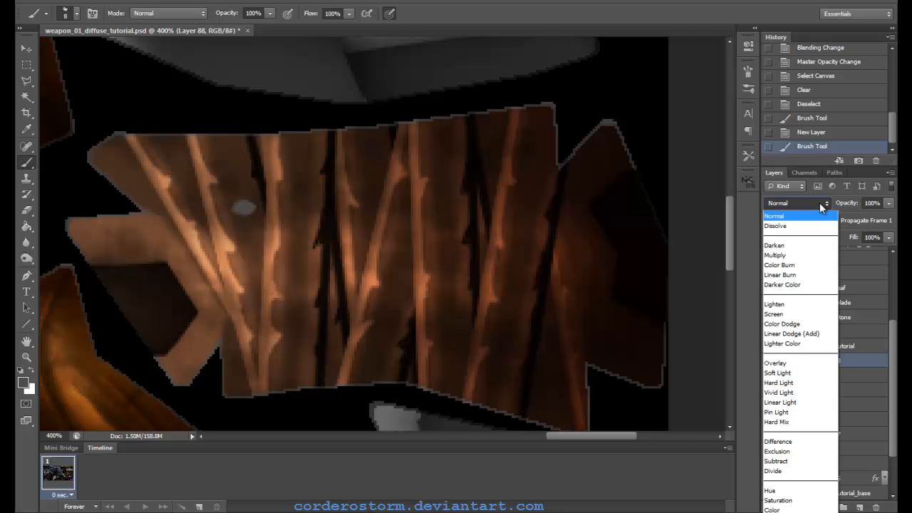
{"action": "left_click", "coordinate": [787, 366]}
Pick other dark gray foreground shades and try a dab over the existing one with each, undoing both
{"action": "left_click", "coordinate": [25, 383]}
{"action": "left_click", "coordinate": [474, 423]}
{"action": "left_click", "coordinate": [742, 325]}
{"action": "left_click", "coordinate": [241, 208]}
{"action": "key", "text": "ctrl+z"}
{"action": "left_click", "coordinate": [25, 382]}
{"action": "left_click", "coordinate": [477, 424]}
{"action": "left_click", "coordinate": [765, 324]}
{"action": "left_click", "coordinate": [244, 207]}
{"action": "key", "text": "ctrl+z"}
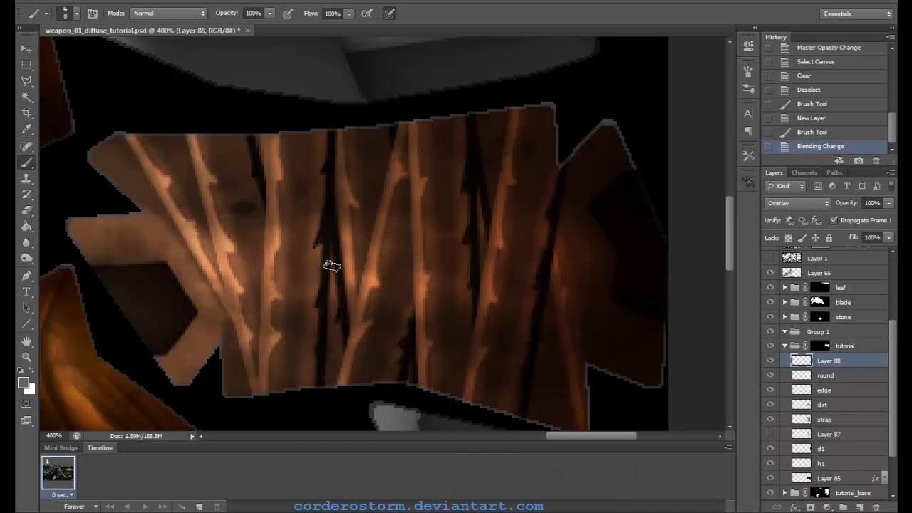
Erase the test dab and paint a fresh one at the same spot between the second and third straps
{"action": "key", "text": "e"}
{"action": "left_click_drag", "start_coordinate": [240, 202], "coordinate": [251, 197]}
{"action": "key", "text": "b"}
{"action": "left_click", "coordinate": [243, 220]}
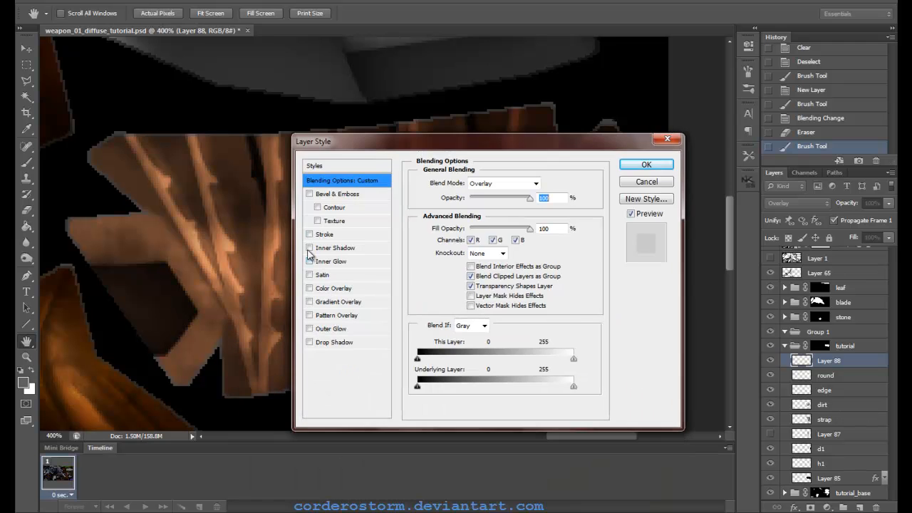
Add a Bevel & Emboss effect to Layer 88 with Outer Bevel style, Down direction, 62% depth and 0 px size
{"action": "left_click", "coordinate": [310, 194]}
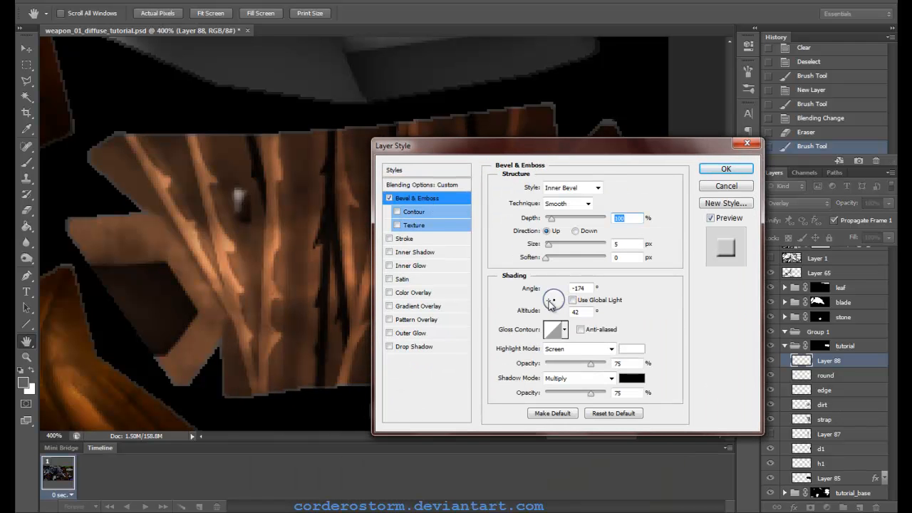
{"action": "left_click", "coordinate": [572, 187]}
{"action": "left_click", "coordinate": [570, 187]}
{"action": "left_click", "coordinate": [575, 231]}
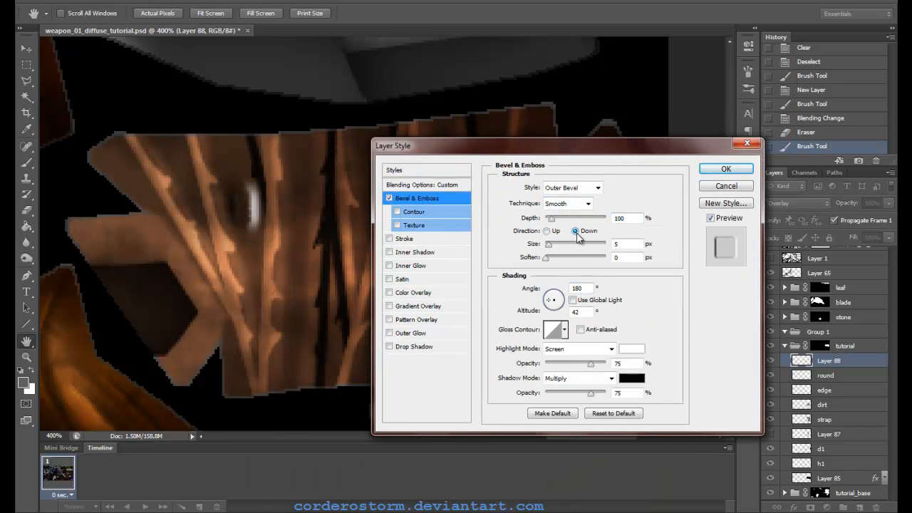
{"action": "left_click_drag", "start_coordinate": [551, 220], "coordinate": [549, 222]}
{"action": "left_click_drag", "start_coordinate": [548, 244], "coordinate": [545, 245]}
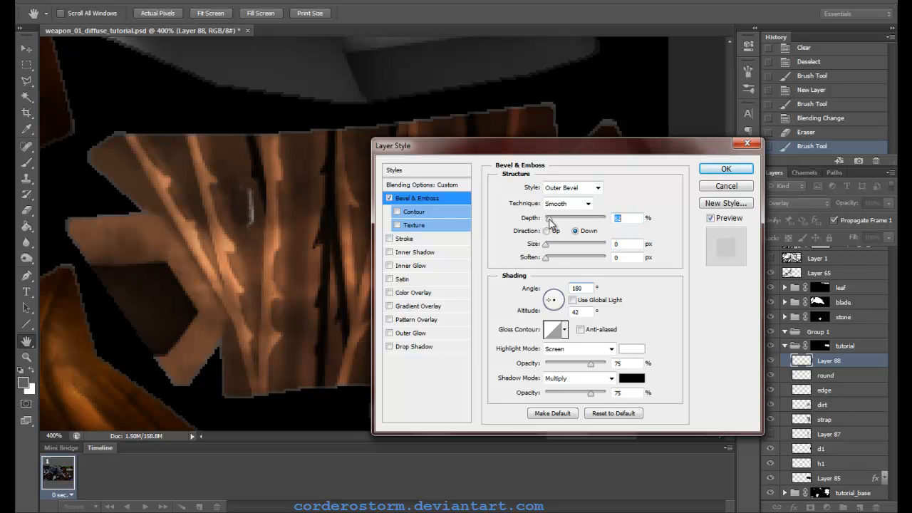
Set the bevel's highlight mode to Overlay and both highlight and shadow opacity to 100%, and apply the style
{"action": "left_click", "coordinate": [577, 349]}
{"action": "left_click", "coordinate": [570, 183]}
{"action": "left_click_drag", "start_coordinate": [590, 364], "coordinate": [606, 364]}
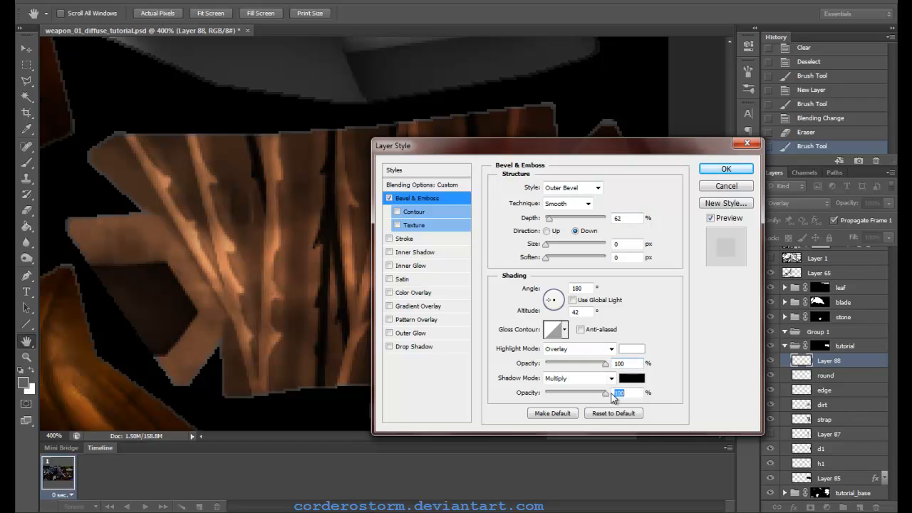
{"action": "left_click", "coordinate": [709, 172]}
Erase the test dab and try a new stroke near the wrap's upper edge, undoing it
{"action": "key", "text": "e"}
{"action": "left_click_drag", "start_coordinate": [246, 191], "coordinate": [252, 231]}
{"action": "key", "text": "b"}
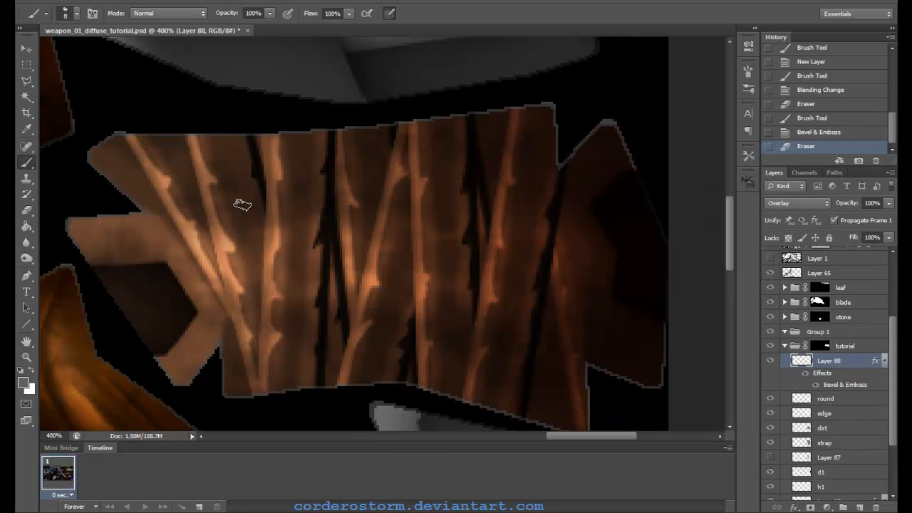
{"action": "left_click_drag", "start_coordinate": [224, 153], "coordinate": [235, 166]}
{"action": "key", "text": "ctrl+z"}
Reduce the brush to 6 px and paint several small beveled dents between the straps on the wrap's left side
{"action": "key", "text": "bracketleft"}
{"action": "key", "text": "bracketleft"}
{"action": "left_click_drag", "start_coordinate": [230, 200], "coordinate": [242, 216]}
{"action": "left_click", "coordinate": [239, 213]}
{"action": "left_click", "coordinate": [243, 215]}
{"action": "left_click_drag", "start_coordinate": [176, 202], "coordinate": [185, 207]}
{"action": "left_click", "coordinate": [171, 158]}
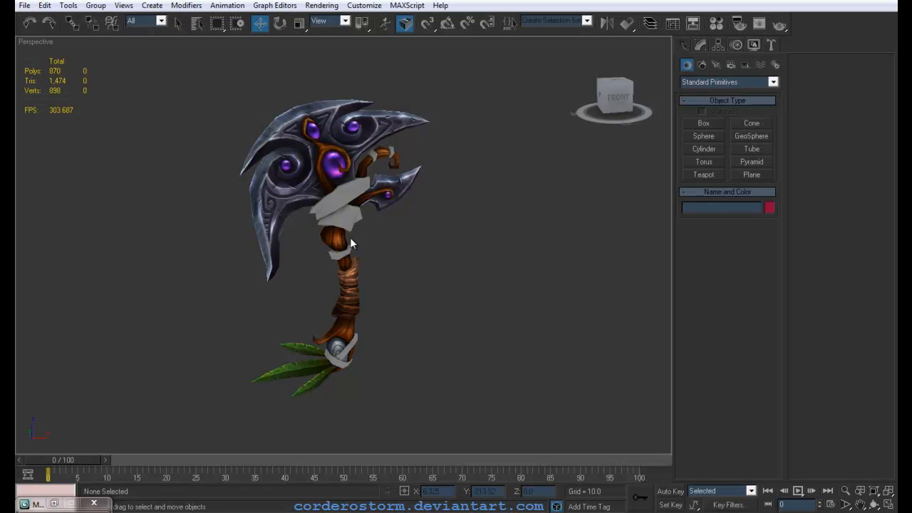
Switch to 3ds Max and inspect the dents on the weapon's grip up close and from a distance
{"action": "left_click", "coordinate": [349, 237]}
{"action": "scroll", "coordinate": [338, 251], "scroll_direction": "up", "scroll_amount": 5}
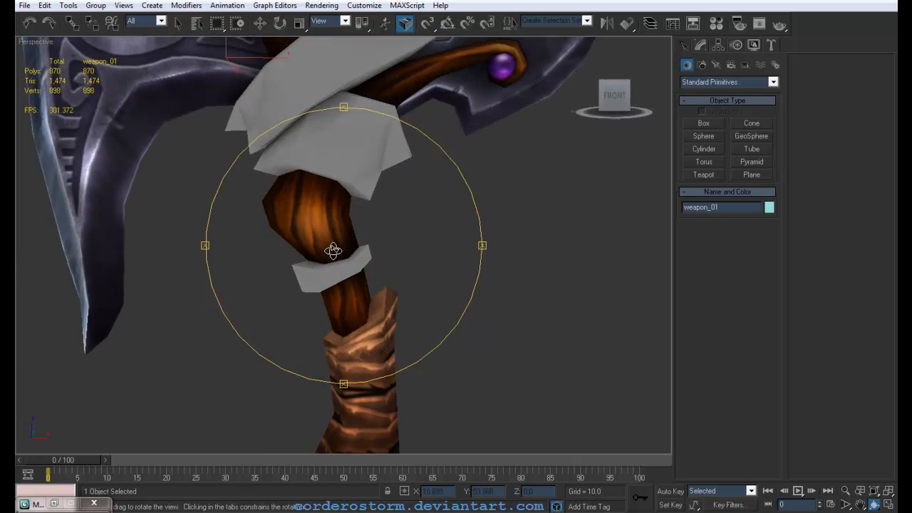
{"action": "scroll", "coordinate": [338, 251], "scroll_direction": "down", "scroll_amount": 6}
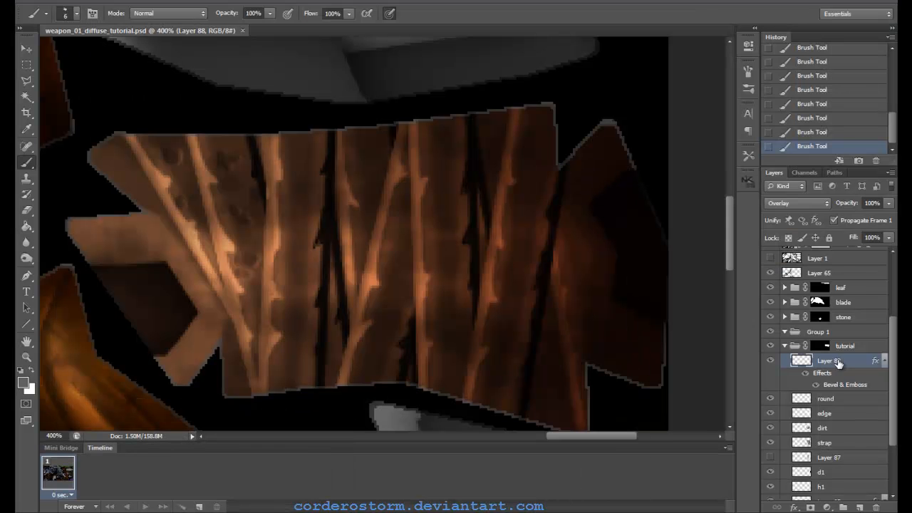
Darken the painted dents on Layer 88 by lowering their brightness with a Brightness/Contrast adjustment
{"action": "double_click", "coordinate": [838, 363]}
{"action": "left_click", "coordinate": [719, 187]}
{"action": "left_click", "coordinate": [91, 2]}
{"action": "left_click", "coordinate": [317, 23]}
{"action": "left_click_drag", "start_coordinate": [384, 99], "coordinate": [363, 105]}
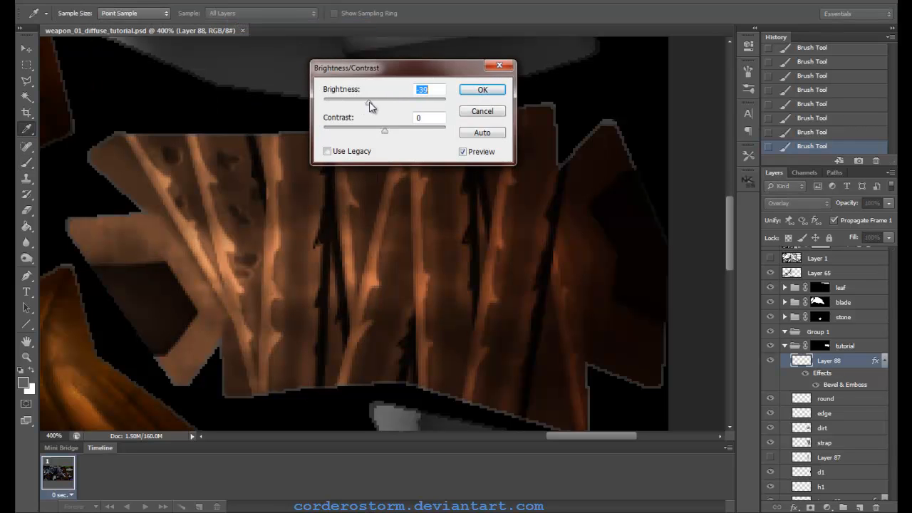
{"action": "key", "text": "Return"}
Paint more small dents between the straps across the leather wrap, reducing the brush to 5 px
{"action": "key", "text": "b"}
{"action": "left_click_drag", "start_coordinate": [242, 268], "coordinate": [250, 262]}
{"action": "left_click_drag", "start_coordinate": [241, 210], "coordinate": [254, 223]}
{"action": "key", "text": "ctrl+z"}
{"action": "key", "text": "["}
{"action": "left_click", "coordinate": [241, 212]}
{"action": "left_click", "coordinate": [228, 163]}
{"action": "left_click", "coordinate": [228, 164]}
{"action": "left_click", "coordinate": [238, 163]}
{"action": "left_click", "coordinate": [291, 218]}
{"action": "left_click", "coordinate": [284, 203]}
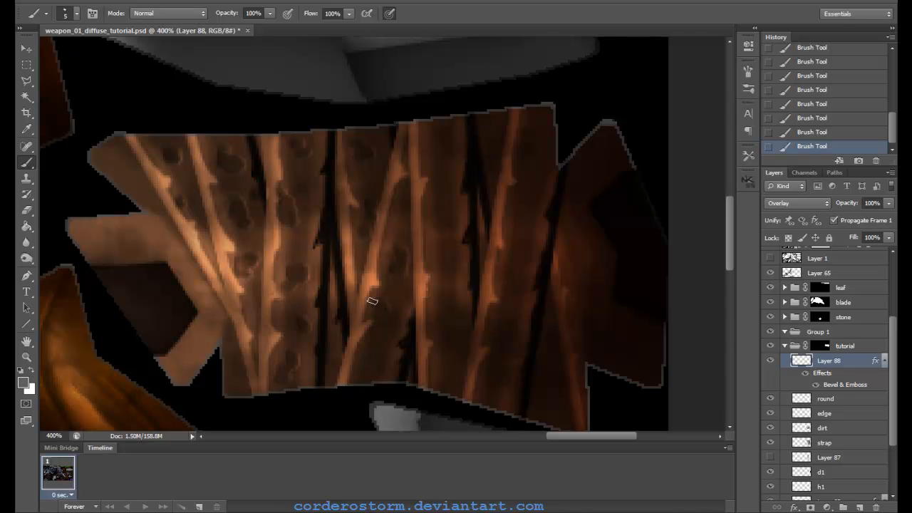
Save the texture and inspect the dented wrap on the weapon's grip in 3ds Max
{"action": "key", "text": "ctrl+s"}
{"action": "key", "text": "alt+Tab"}
{"action": "scroll", "coordinate": [356, 282], "scroll_direction": "up", "scroll_amount": 4}
{"action": "scroll", "coordinate": [355, 281], "scroll_direction": "down", "scroll_amount": 6}
{"action": "key", "text": "w"}
{"action": "scroll", "coordinate": [420, 262], "scroll_direction": "down", "scroll_amount": 2}
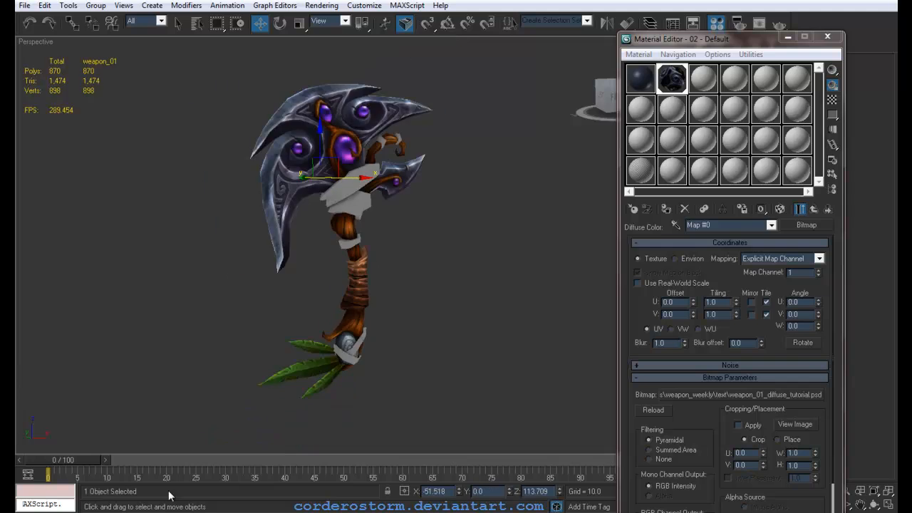
{"action": "key", "text": "alt+Tab"}
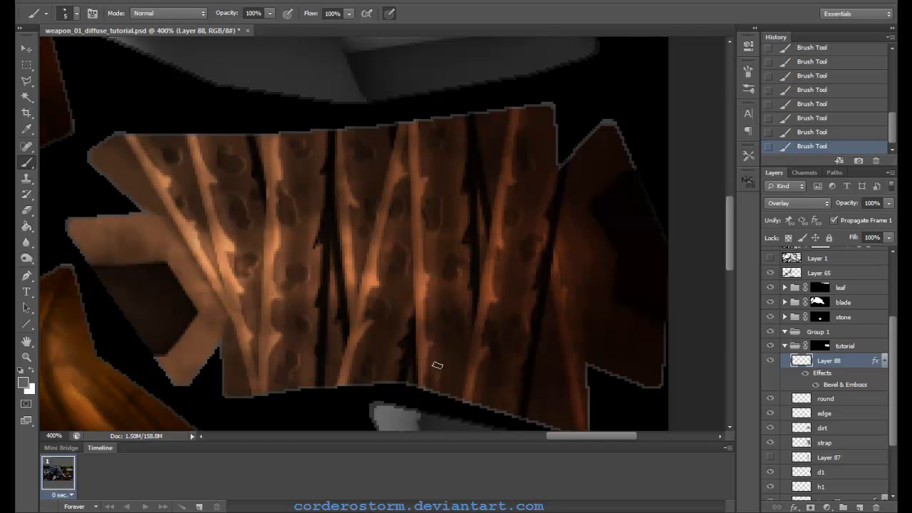
{"action": "key", "text": "ctrl+s"}
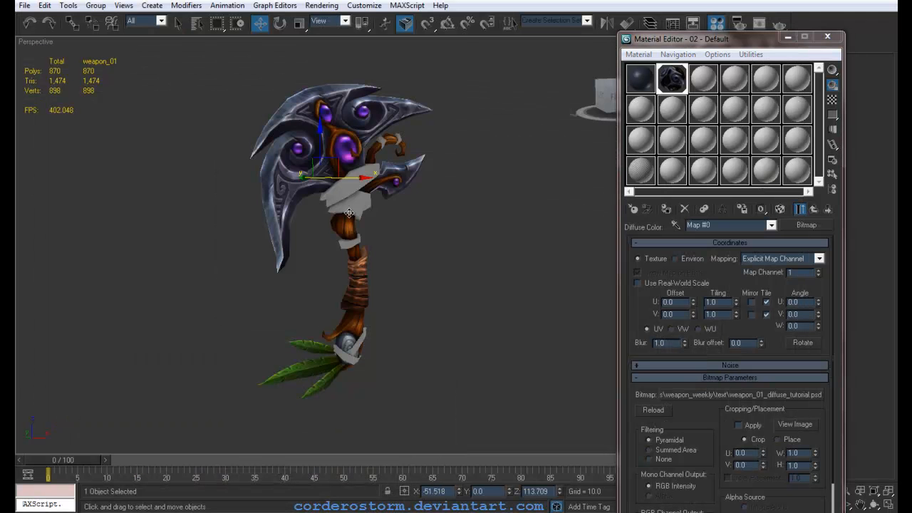
{"action": "left_click_drag", "start_coordinate": [214, 399], "coordinate": [171, 494]}
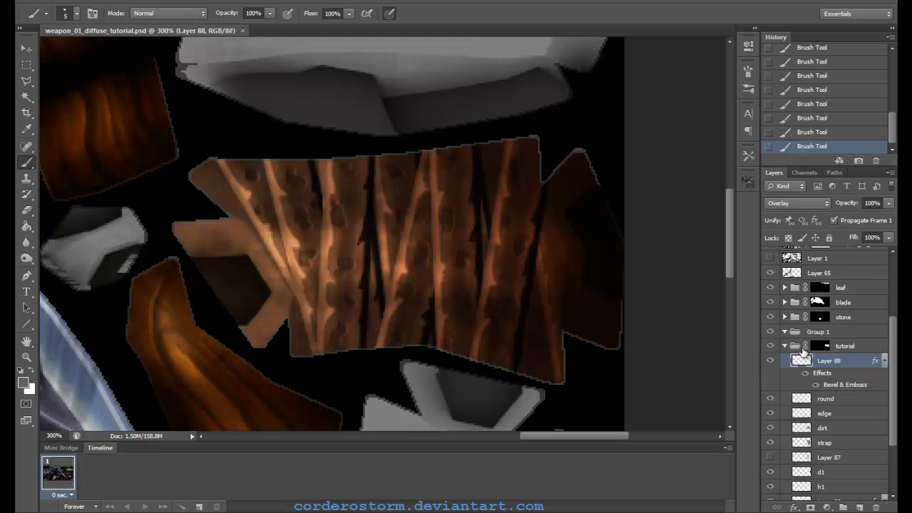
Add a Multiply drop shadow to the dents layer with 0 px distance, 4% spread and a small size
{"action": "right_click", "coordinate": [825, 362]}
{"action": "left_click", "coordinate": [719, 95]}
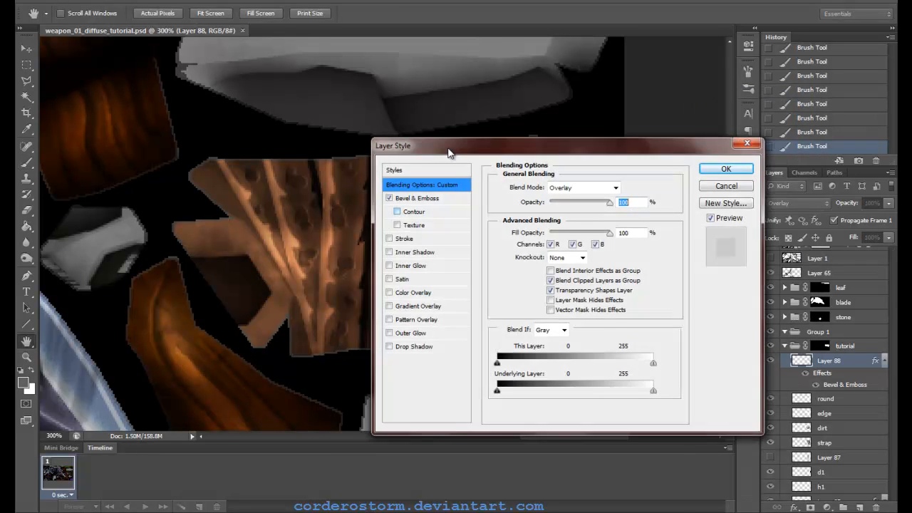
{"action": "left_click", "coordinate": [513, 305]}
{"action": "left_click", "coordinate": [538, 305]}
{"action": "left_click_drag", "start_coordinate": [669, 199], "coordinate": [667, 216]}
{"action": "left_click", "coordinate": [669, 226]}
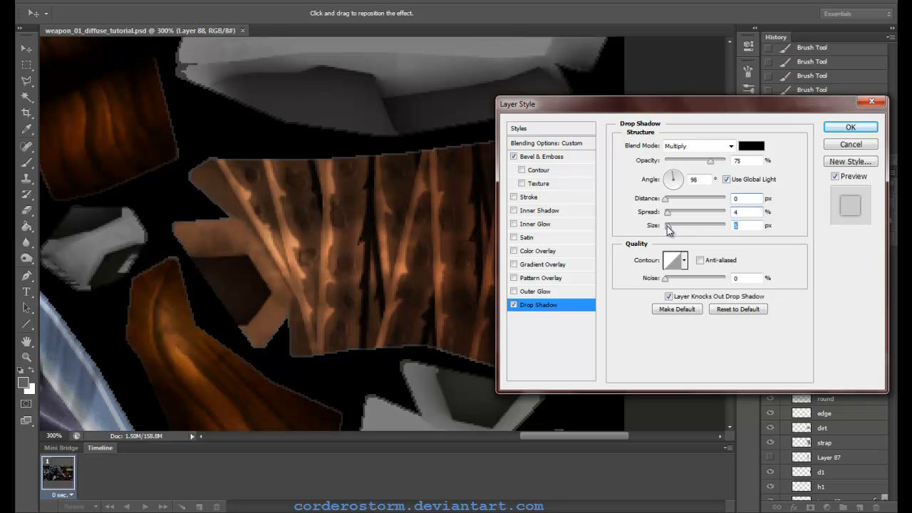
{"action": "left_click", "coordinate": [850, 127]}
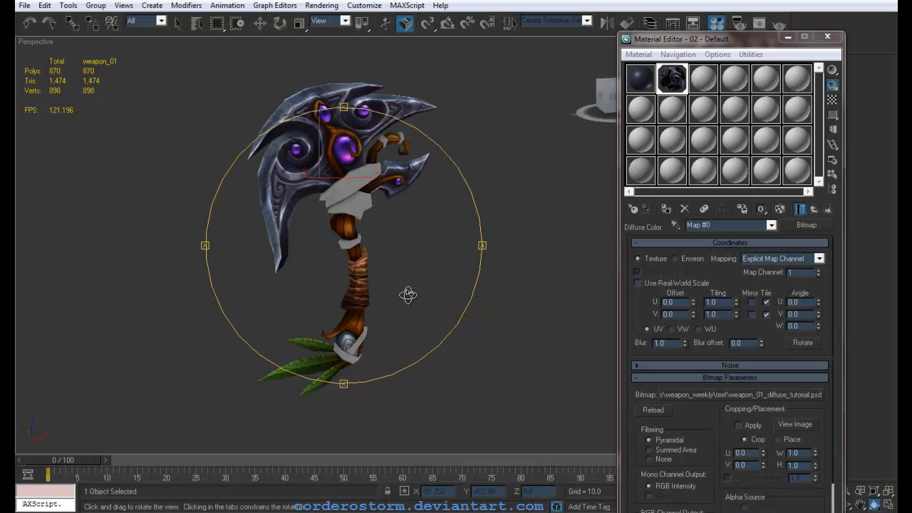
Inspect the weapon in 3ds Max in colour and in greyscale, temporarily showing the Hue/Saturation layer in the texture
{"action": "mouse_move", "coordinate": [408, 295]}
{"action": "left_mouse_down"}
{"action": "mouse_move", "coordinate": [393, 296]}
{"action": "mouse_move", "coordinate": [417, 285]}
{"action": "left_mouse_up"}
{"action": "left_click_drag", "start_coordinate": [420, 227], "coordinate": [371, 285]}
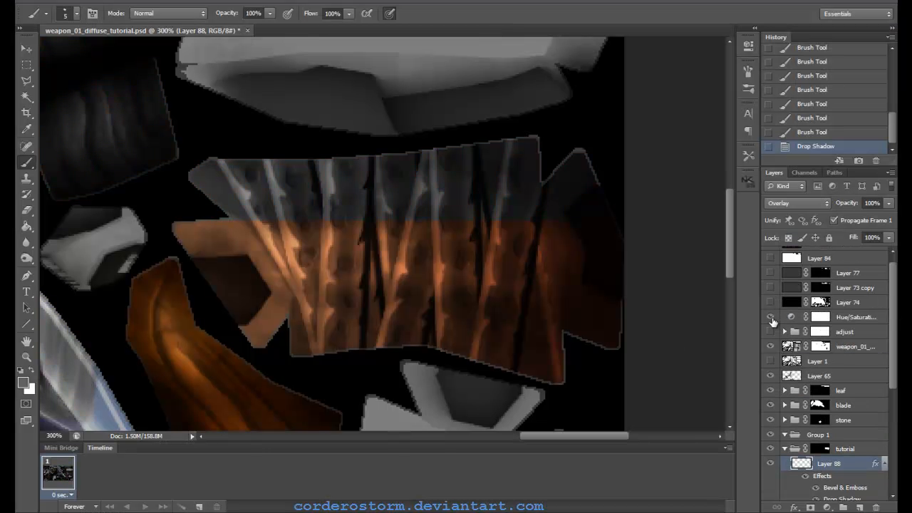
{"action": "left_click", "coordinate": [770, 317]}
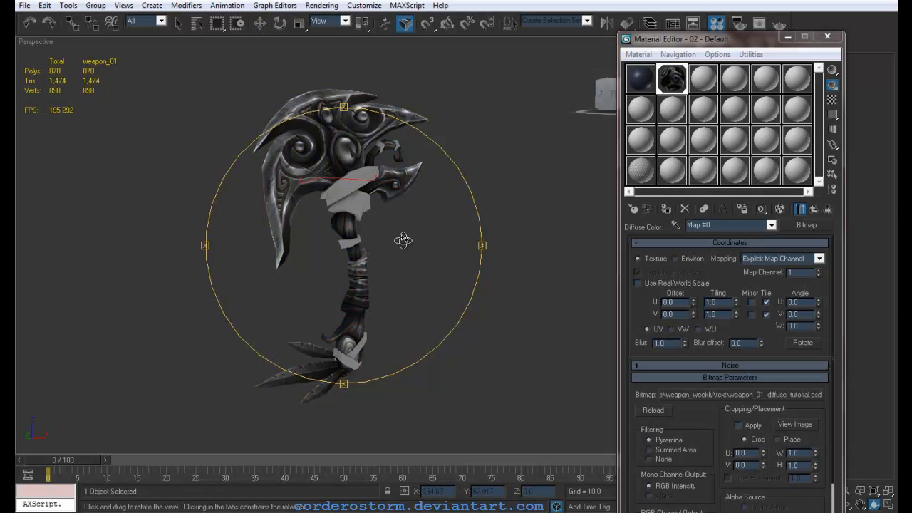
{"action": "left_click_drag", "start_coordinate": [403, 241], "coordinate": [384, 250]}
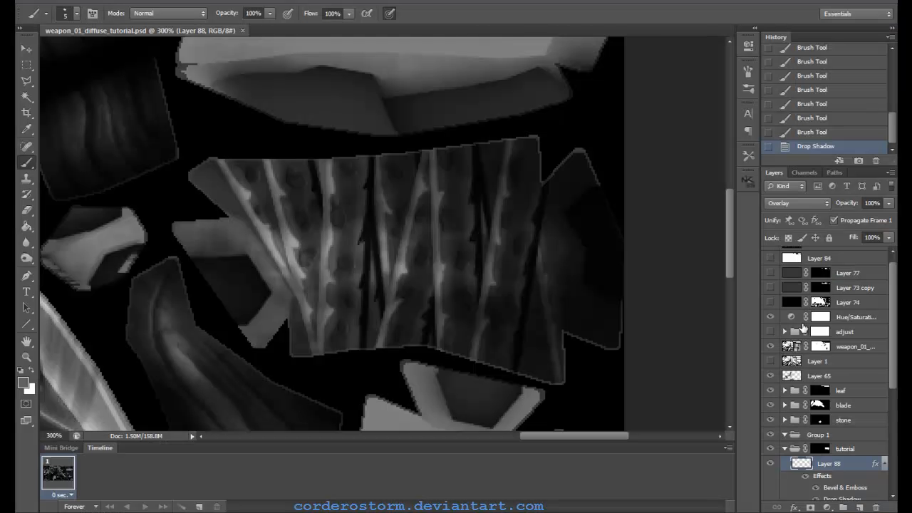
{"action": "scroll", "coordinate": [774, 327], "scroll_direction": "up", "scroll_amount": 1}
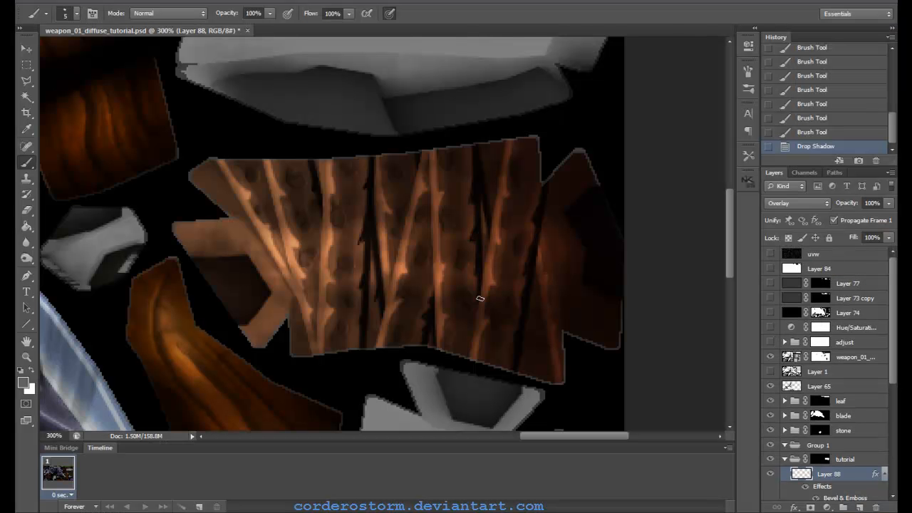
{"action": "scroll", "coordinate": [480, 298], "scroll_direction": "down", "scroll_amount": 1}
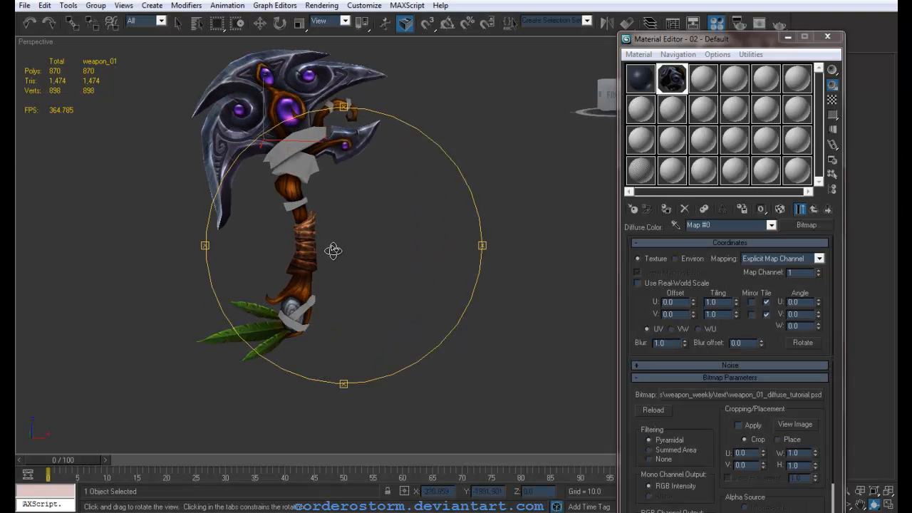
{"action": "left_click_drag", "start_coordinate": [333, 251], "coordinate": [366, 255]}
{"action": "right_click", "coordinate": [366, 255]}
{"action": "left_click", "coordinate": [366, 255]}
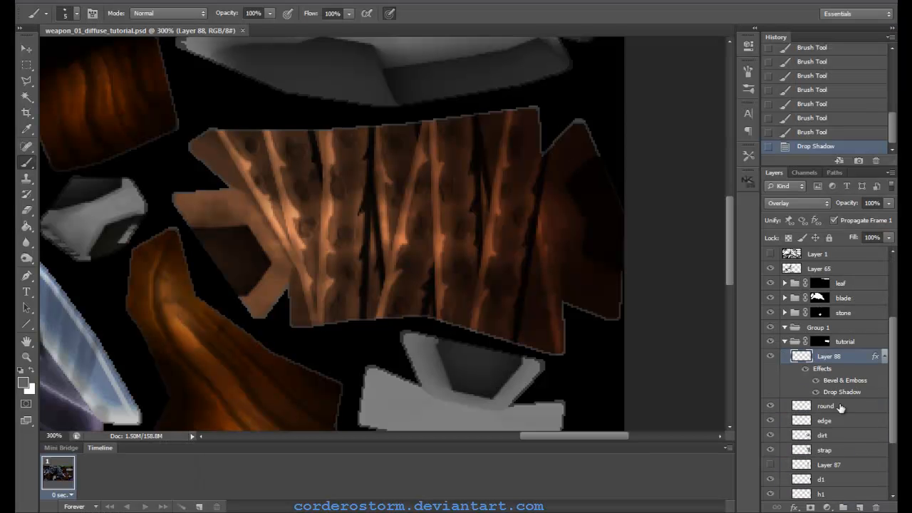
Add a new layer above the dents layer and create a separate 2000 × 2000 px document with a white background
{"action": "key", "text": "ctrl+shift+alt+n"}
{"action": "key", "text": "ctrl+1"}
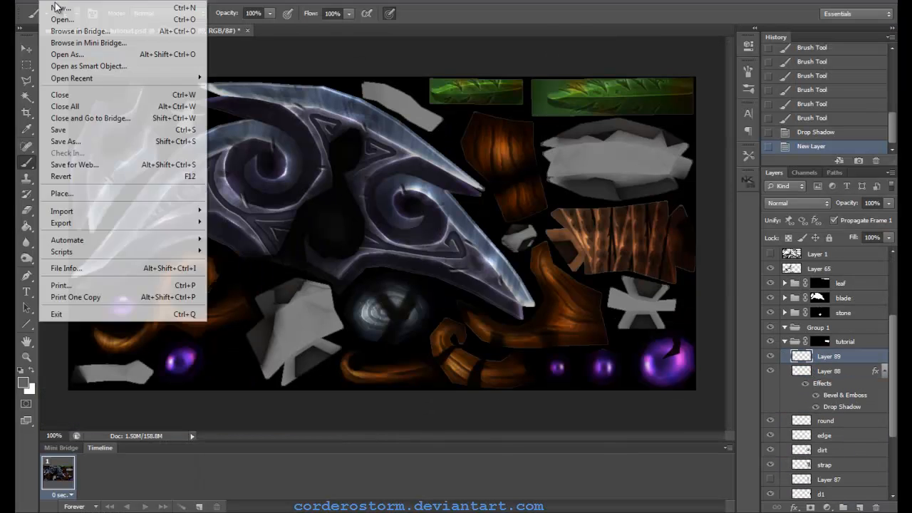
{"action": "key", "text": "ctrl+n"}
{"action": "double_click", "coordinate": [426, 172]}
{"action": "type", "text": "3000"}
{"action": "key", "text": "Tab"}
{"action": "type", "text": "300"}
{"action": "double_click", "coordinate": [427, 172]}
{"action": "type", "text": "2000"}
{"action": "key", "text": "Tab"}
{"action": "type", "text": "2"}
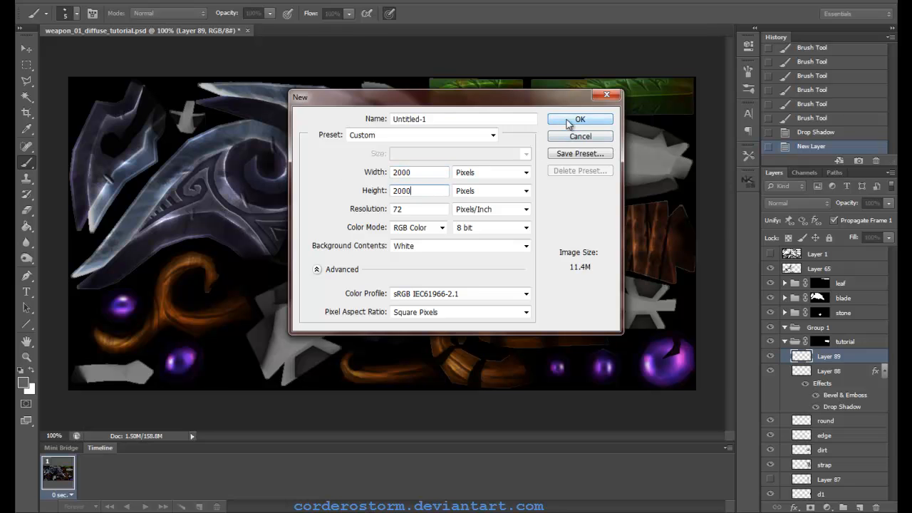
{"action": "left_click", "coordinate": [568, 123]}
Set the foreground colour to a strong blue and the background colour to orange
{"action": "key", "text": "g"}
{"action": "left_click", "coordinate": [22, 383]}
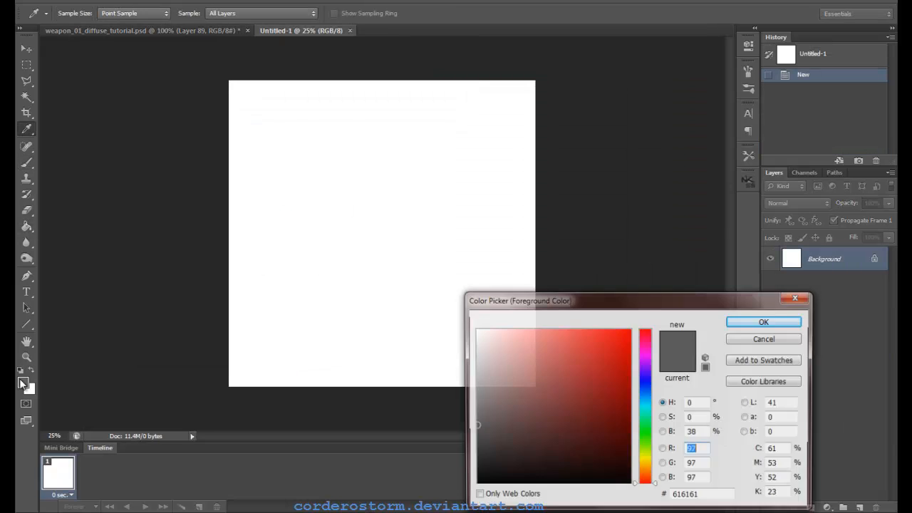
{"action": "left_click", "coordinate": [646, 390]}
{"action": "left_click_drag", "start_coordinate": [628, 379], "coordinate": [621, 353]}
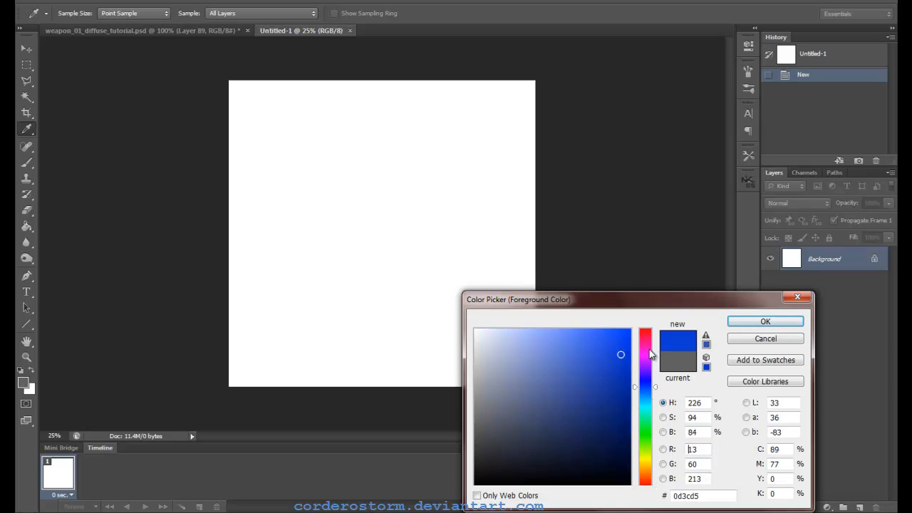
{"action": "left_click", "coordinate": [750, 327]}
{"action": "left_click", "coordinate": [23, 384]}
{"action": "key", "text": "Escape"}
{"action": "left_click", "coordinate": [29, 389]}
{"action": "left_click", "coordinate": [614, 356]}
{"action": "left_click", "coordinate": [765, 321]}
Fill the canvas with blue and render Clouds over it, repeating the filter with the two colours swapped
{"action": "key", "text": "g"}
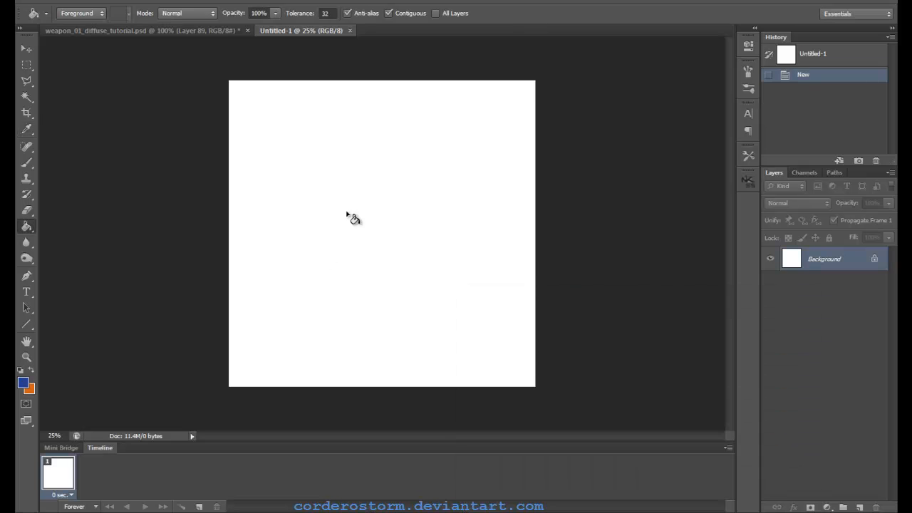
{"action": "left_click", "coordinate": [350, 218]}
{"action": "left_click", "coordinate": [214, 2]}
{"action": "mouse_move", "coordinate": [258, 180]}
{"action": "left_click", "coordinate": [385, 164]}
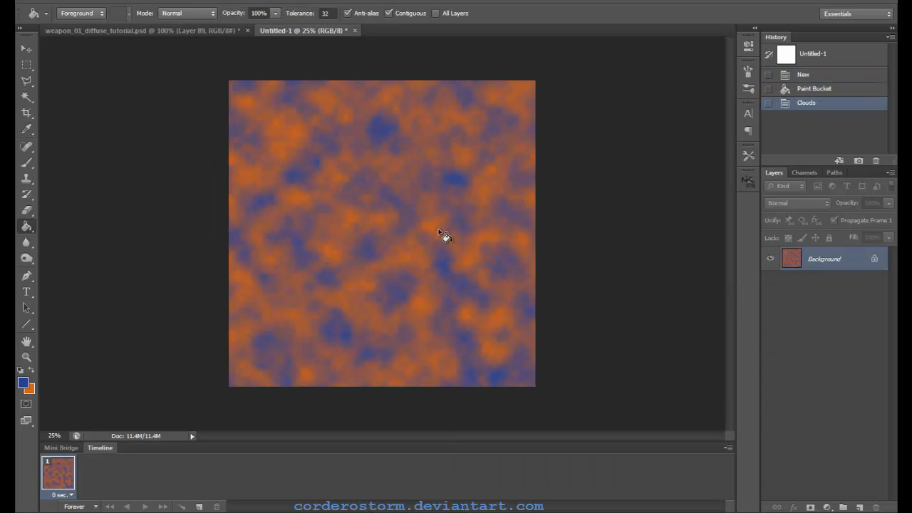
{"action": "key", "text": "ctrl+a"}
{"action": "key", "text": "x"}
{"action": "left_click", "coordinate": [213, 2]}
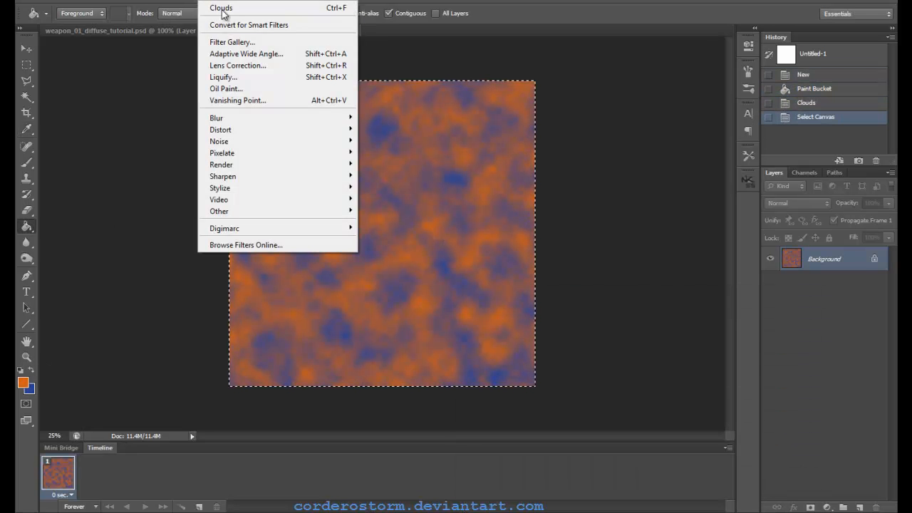
{"action": "left_click", "coordinate": [238, 8]}
Copy the whole clouds image and paste it into weapon_01_diffuse_tutorial.psd above the dents layer
{"action": "key", "text": "ctrl+a"}
{"action": "key", "text": "ctrl+c"}
{"action": "left_click", "coordinate": [134, 32]}
{"action": "key", "text": "ctrl+v"}
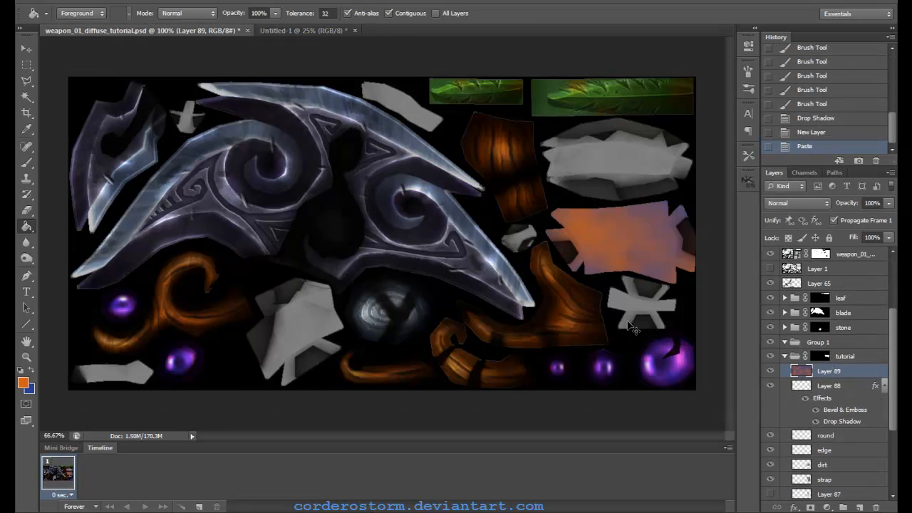
Scale the pasted clouds down and position them over the leather wrap
{"action": "key", "text": "ctrl+t"}
{"action": "key", "text": "ctrl+minus"}
{"action": "key", "text": "ctrl+minus"}
{"action": "key", "text": "ctrl+minus"}
{"action": "left_click_drag", "start_coordinate": [618, 231], "coordinate": [610, 151]}
{"action": "left_click_drag", "start_coordinate": [677, 101], "coordinate": [516, 264]}
{"action": "left_click_drag", "start_coordinate": [458, 315], "coordinate": [519, 179]}
{"action": "left_click_drag", "start_coordinate": [578, 126], "coordinate": [515, 189]}
{"action": "mouse_move", "coordinate": [475, 232]}
{"action": "left_mouse_down"}
{"action": "mouse_move", "coordinate": [502, 207]}
{"action": "mouse_move", "coordinate": [504, 226]}
{"action": "mouse_move", "coordinate": [503, 216]}
{"action": "left_mouse_up"}
{"action": "key", "text": "Return"}
Blend the clouds layer in Overlay mode at 30% opacity and check the colour variation on the weapon in 3ds Max
{"action": "key", "text": "ctrl+1"}
{"action": "key", "text": "ctrl+plus"}
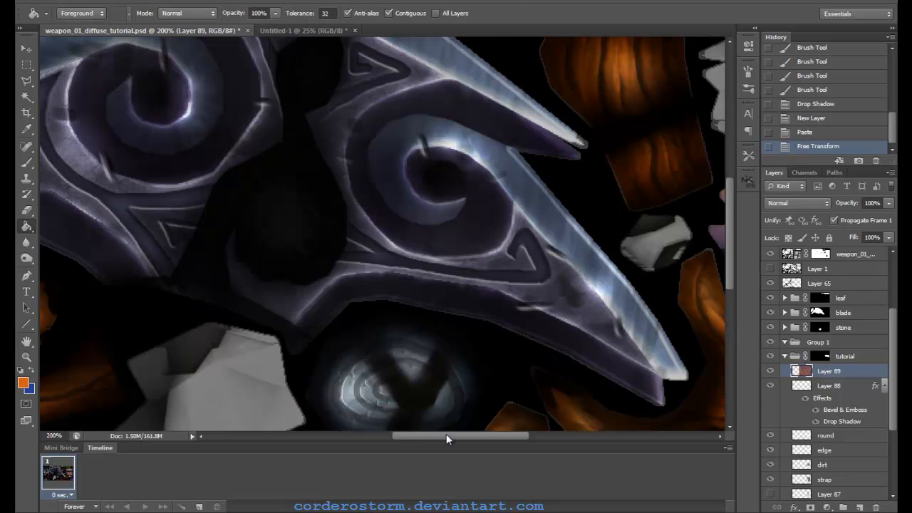
{"action": "left_click_drag", "start_coordinate": [440, 435], "coordinate": [541, 434]}
{"action": "left_click", "coordinate": [801, 204]}
{"action": "left_click", "coordinate": [780, 326]}
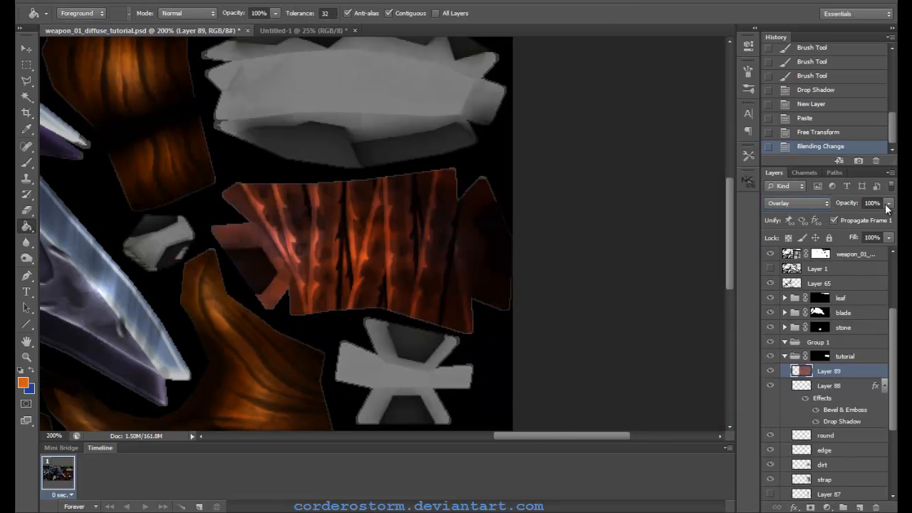
{"action": "mouse_move", "coordinate": [834, 219]}
{"action": "left_mouse_down"}
{"action": "mouse_move", "coordinate": [823, 217]}
{"action": "mouse_move", "coordinate": [837, 216]}
{"action": "left_mouse_up"}
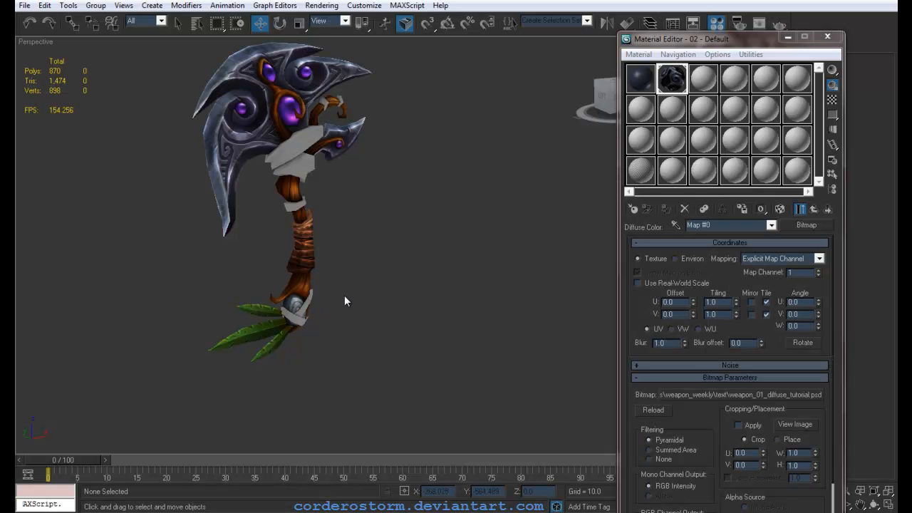
{"action": "left_click_drag", "start_coordinate": [346, 301], "coordinate": [375, 270]}
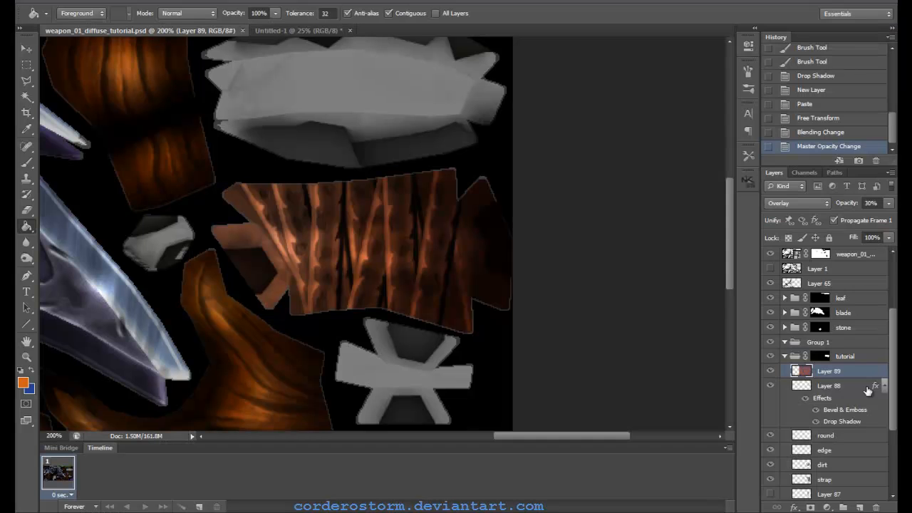
Shift the brown colour stops of Layer 85's gradient overlay towards a yellower hue and check the wrap in 3ds Max
{"action": "scroll", "coordinate": [826, 436], "scroll_direction": "down", "scroll_amount": 1}
{"action": "right_click", "coordinate": [826, 436]}
{"action": "left_click", "coordinate": [795, 15]}
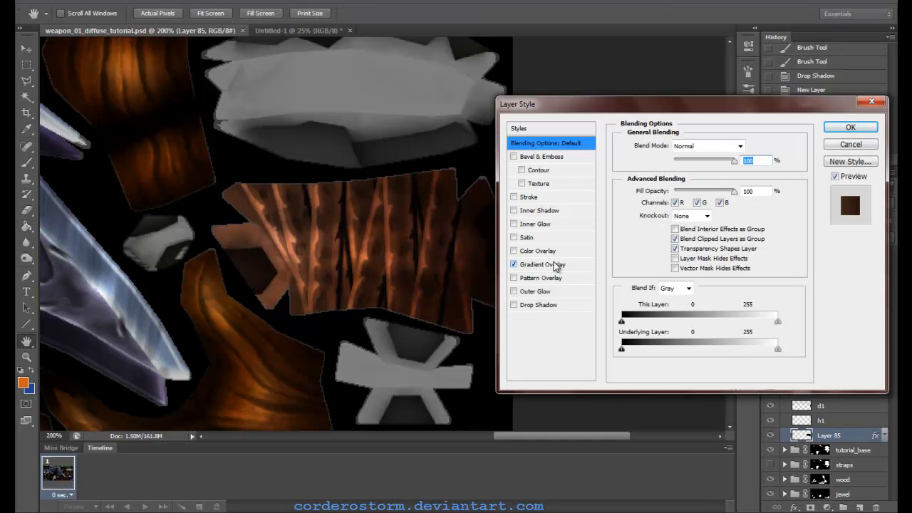
{"action": "left_click", "coordinate": [543, 264]}
{"action": "left_click", "coordinate": [694, 174]}
{"action": "double_click", "coordinate": [40, 325]}
{"action": "left_click_drag", "start_coordinate": [655, 474], "coordinate": [656, 470]}
{"action": "left_click", "coordinate": [752, 321]}
{"action": "left_click", "coordinate": [274, 325]}
{"action": "double_click", "coordinate": [274, 325]}
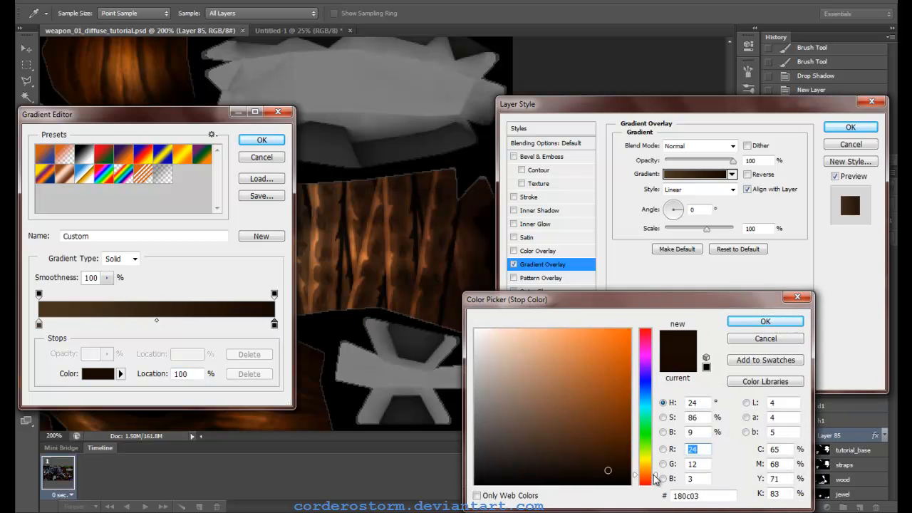
{"action": "left_click", "coordinate": [760, 322]}
{"action": "key", "text": "Return"}
{"action": "key", "text": "Return"}
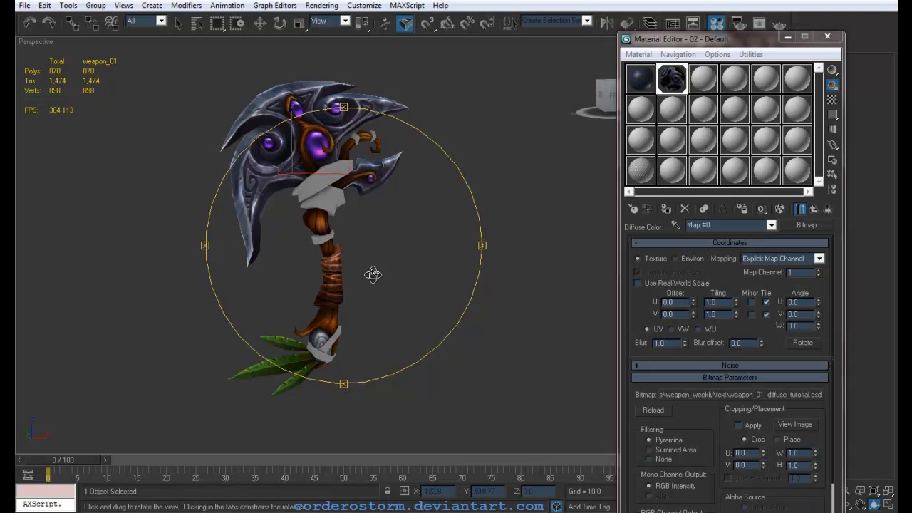
{"action": "left_click_drag", "start_coordinate": [377, 274], "coordinate": [383, 278]}
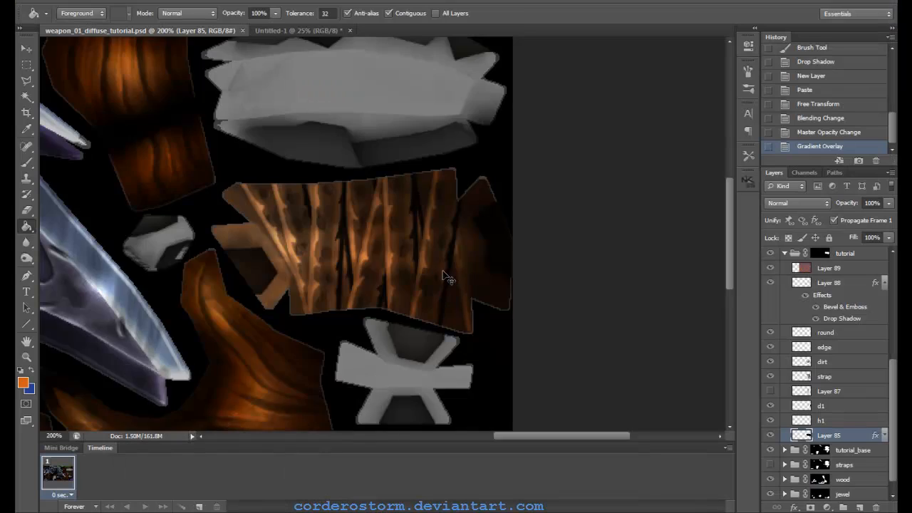
Rename the clouds layer as cloud and the dents layer as det, and collapse the det layer's effects list
{"action": "key", "text": "ctrl+1"}
{"action": "scroll", "coordinate": [826, 399], "scroll_direction": "up", "scroll_amount": 3}
{"action": "left_click", "coordinate": [830, 341]}
{"action": "double_click", "coordinate": [830, 341]}
{"action": "type", "text": "dloud"}
{"action": "key", "text": "Return"}
{"action": "double_click", "coordinate": [822, 358]}
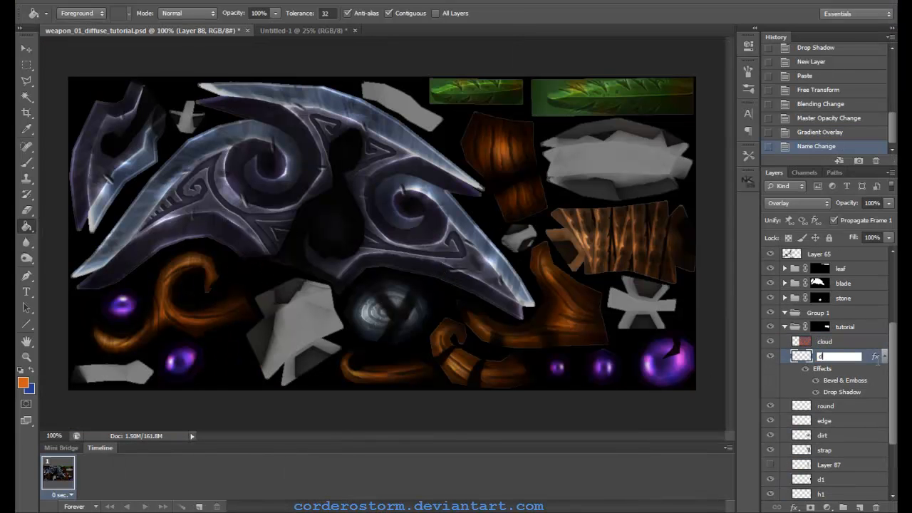
{"action": "type", "text": "det"}
{"action": "left_click", "coordinate": [883, 357]}
Hide the wrap's detail layers in the tutorial group and delete the unused Layer 87
{"action": "left_click_drag", "start_coordinate": [770, 342], "coordinate": [770, 417]}
{"action": "right_click", "coordinate": [814, 427]}
{"action": "left_click", "coordinate": [808, 61]}
{"action": "key", "text": "Return"}
{"action": "left_click", "coordinate": [770, 459]}
{"action": "left_click", "coordinate": [770, 459]}
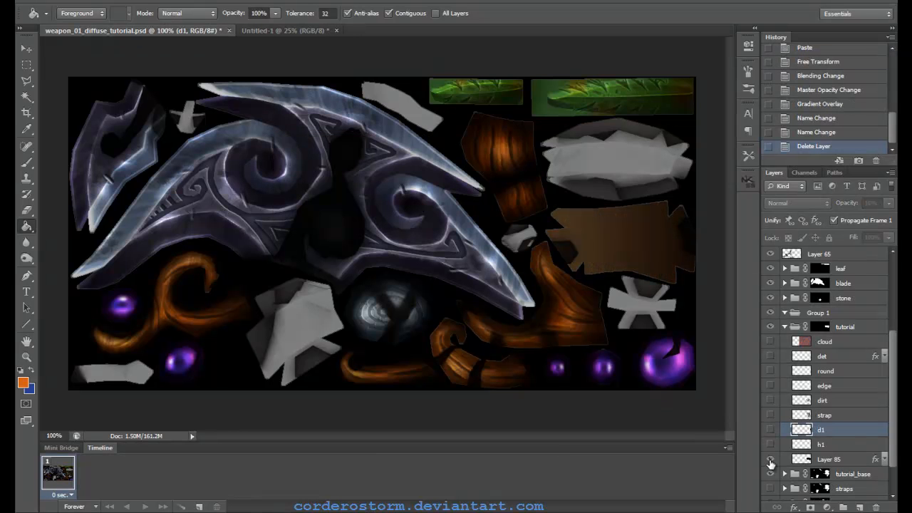
Show the h1 and d1 layers again above the gradient base and check the wrap on the weapon in 3ds Max
{"action": "left_click", "coordinate": [884, 460]}
{"action": "left_click", "coordinate": [770, 429]}
{"action": "left_click", "coordinate": [770, 415]}
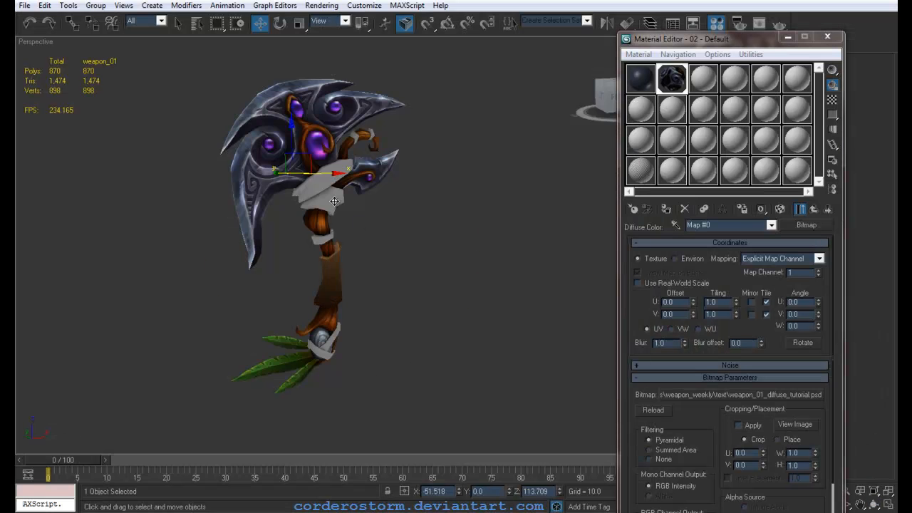
{"action": "left_click_drag", "start_coordinate": [334, 201], "coordinate": [343, 230]}
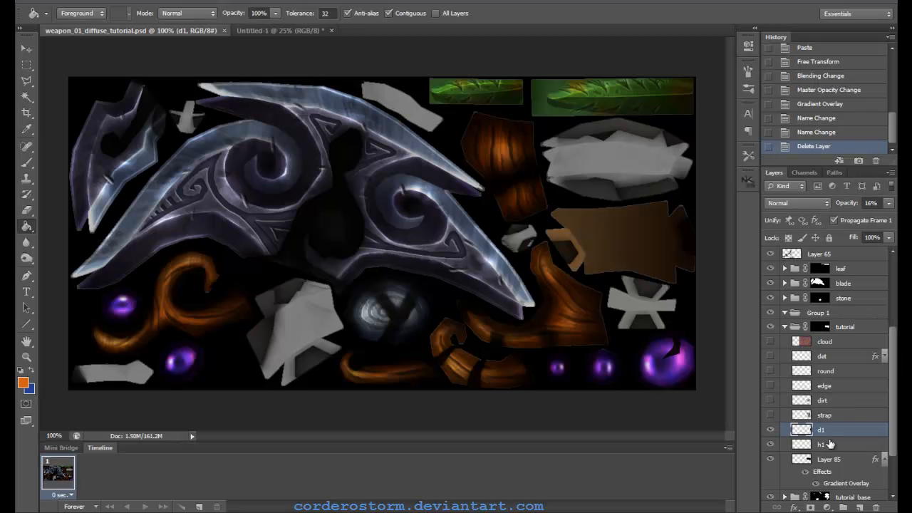
Adjust the opacity of the h1 layer in the tutorial group
{"action": "left_click", "coordinate": [828, 444]}
{"action": "left_click", "coordinate": [888, 203]}
{"action": "left_click", "coordinate": [861, 215]}
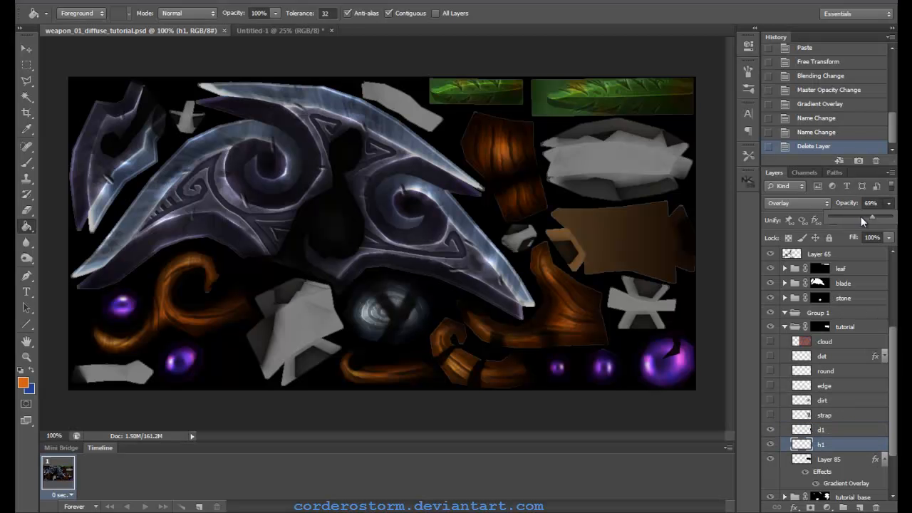
Show the strap, dirt, edge and round layers, save the texture and check the wrap on the weapon in 3ds Max
{"action": "left_click", "coordinate": [827, 415]}
{"action": "left_click", "coordinate": [770, 414]}
{"action": "left_click", "coordinate": [770, 401]}
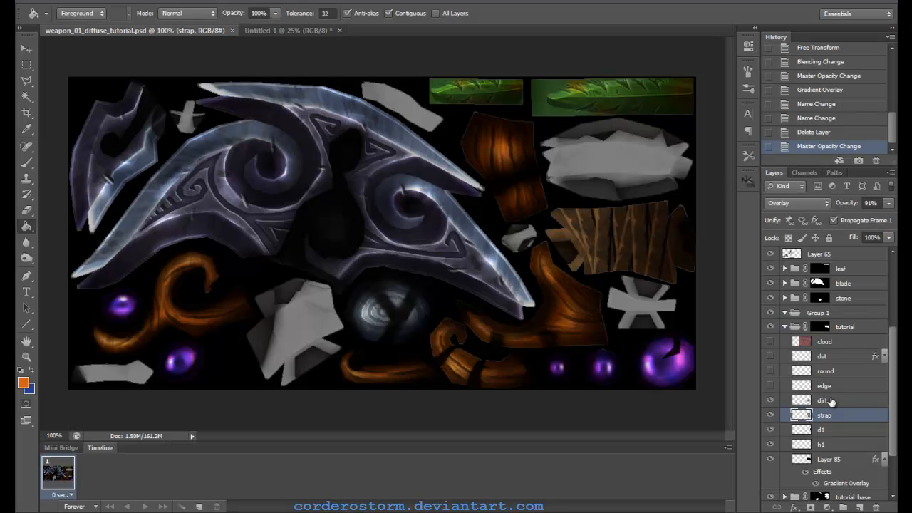
{"action": "left_click", "coordinate": [769, 385]}
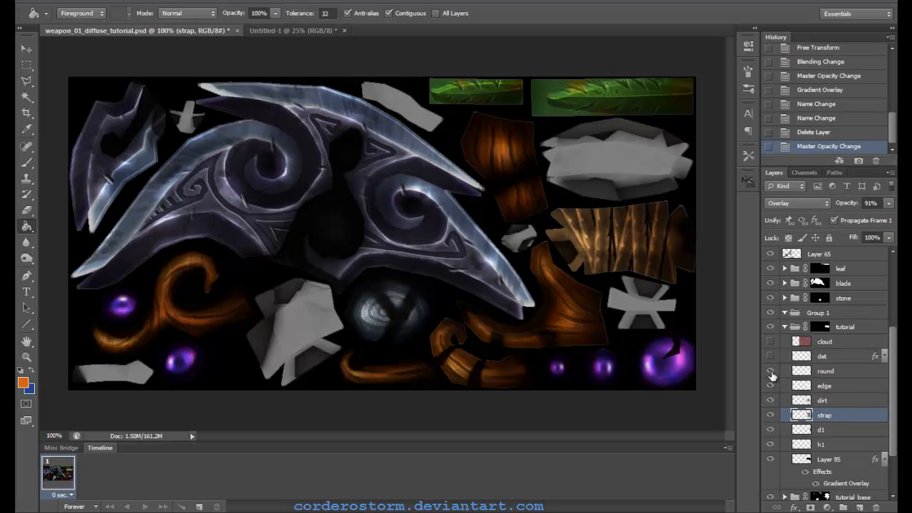
{"action": "key", "text": "ctrl+s"}
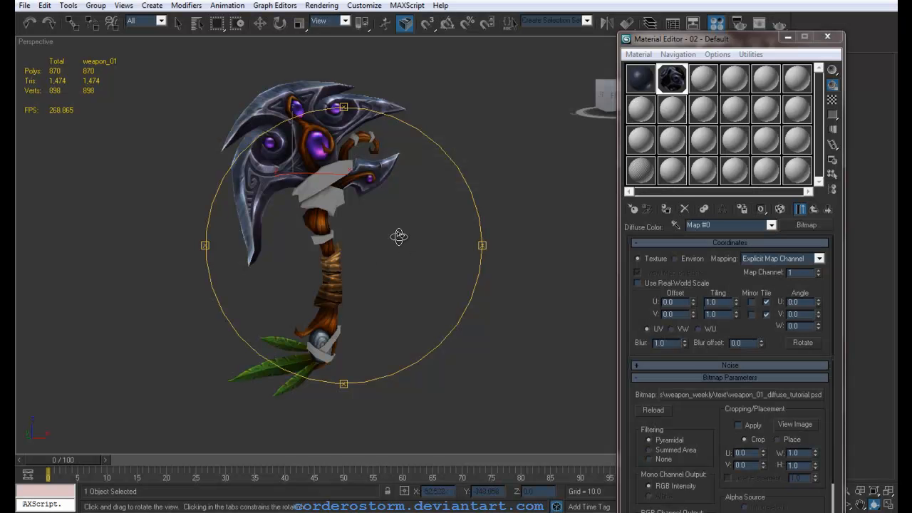
{"action": "left_click_drag", "start_coordinate": [398, 237], "coordinate": [360, 236]}
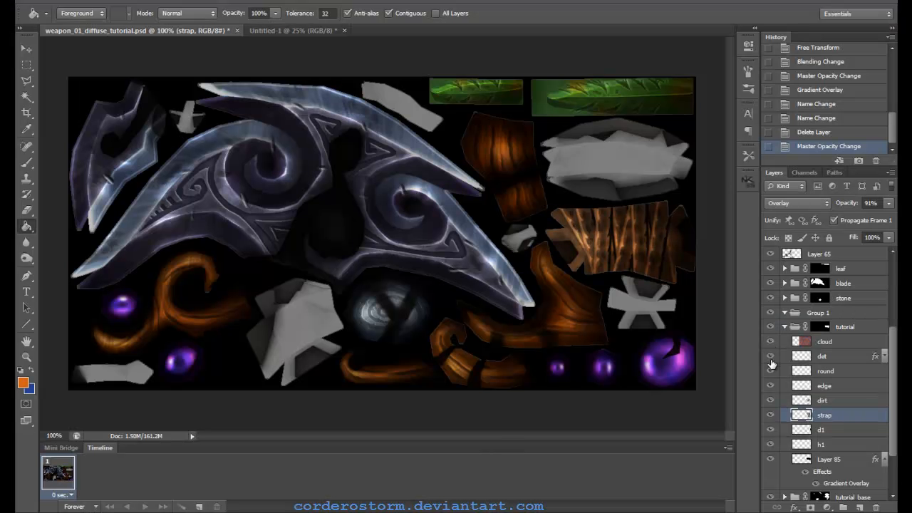
Show the det and cloud layers and compare the wrap with the det, edge and strap layers switched off and on
{"action": "left_click", "coordinate": [770, 387]}
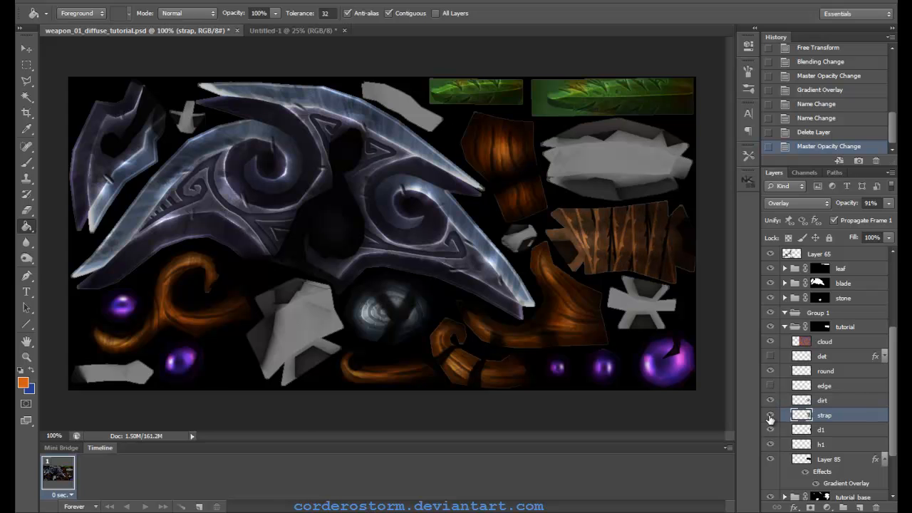
{"action": "left_click", "coordinate": [769, 419]}
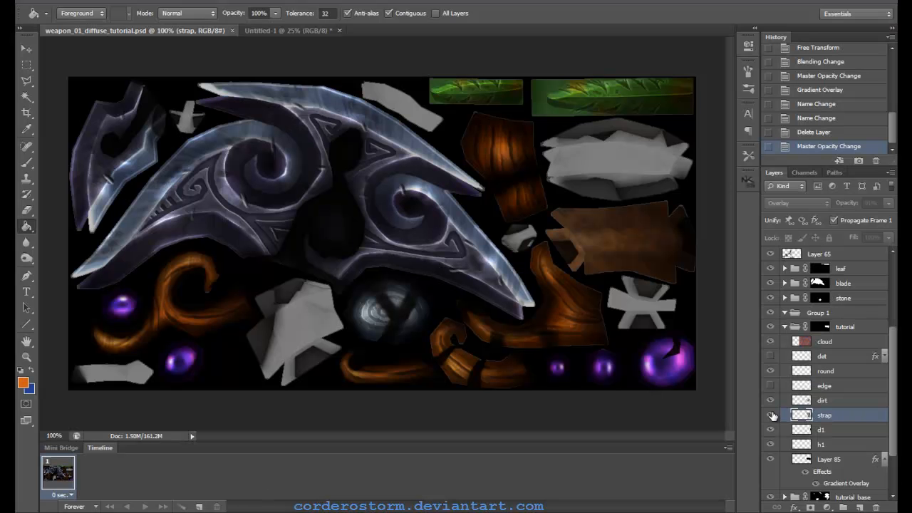
{"action": "left_click", "coordinate": [770, 414]}
Collapse the tutorial group, hide the tutorial and tutorial_base groups and show the straps group
{"action": "scroll", "coordinate": [791, 391], "scroll_direction": "up", "scroll_amount": 1}
{"action": "left_click", "coordinate": [785, 372]}
{"action": "left_click", "coordinate": [770, 419]}
{"action": "left_click", "coordinate": [770, 434]}
{"action": "left_click", "coordinate": [770, 449]}
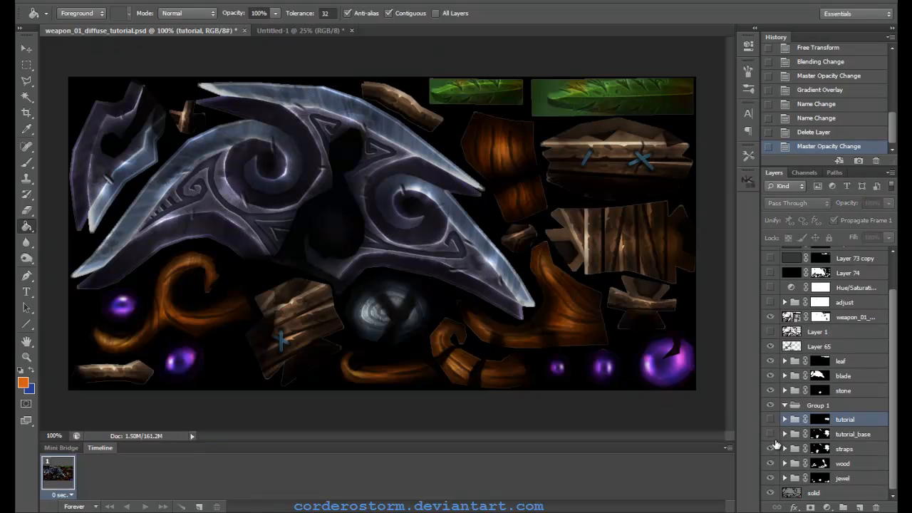
Show the adjust group and the Hue/Saturation layer, save the texture and check the weapon in greyscale in 3ds Max
{"action": "scroll", "coordinate": [794, 371], "scroll_direction": "up", "scroll_amount": 1}
{"action": "left_click", "coordinate": [770, 330]}
{"action": "left_click", "coordinate": [770, 330]}
{"action": "left_click", "coordinate": [770, 330]}
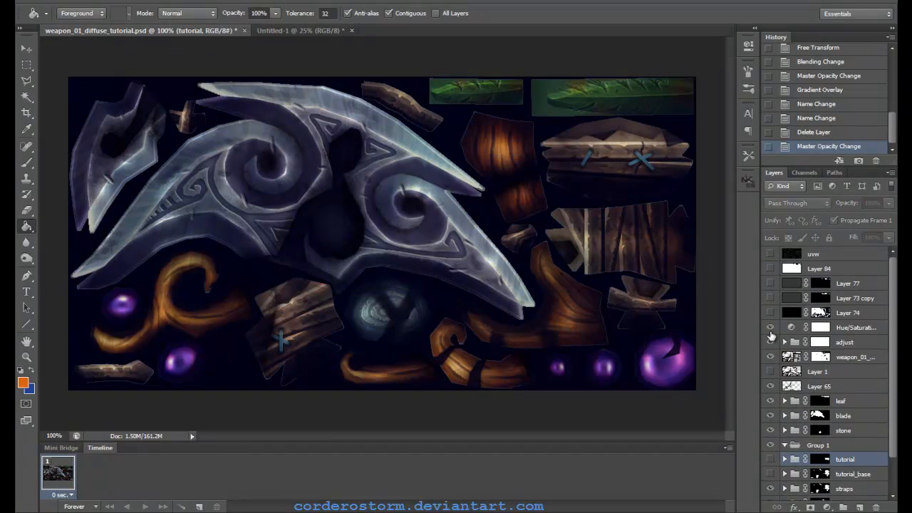
{"action": "left_click", "coordinate": [770, 331]}
{"action": "left_click", "coordinate": [770, 329]}
{"action": "key", "text": "ctrl+s"}
{"action": "key", "text": "alt+Tab"}
{"action": "left_click_drag", "start_coordinate": [344, 292], "coordinate": [331, 315]}
{"action": "key", "text": "alt+Tab"}
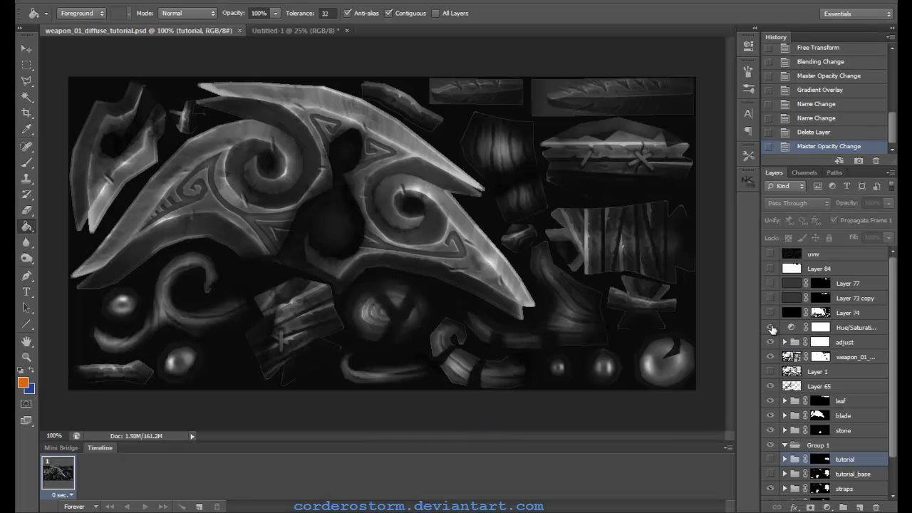
Hide the Hue/Saturation layer, save the texture and check the weapon in full colour in 3ds Max
{"action": "left_click", "coordinate": [770, 329]}
{"action": "key", "text": "ctrl+s"}
{"action": "key", "text": "alt+Tab"}
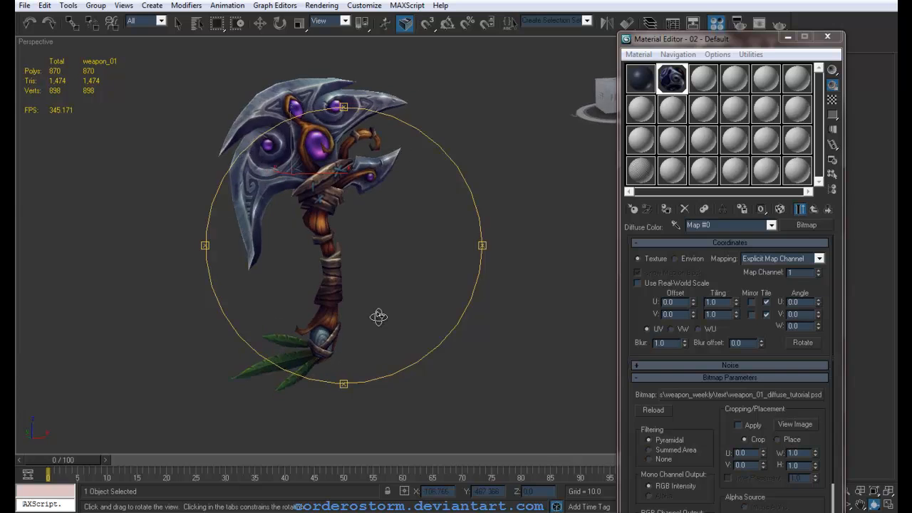
{"action": "left_click_drag", "start_coordinate": [366, 317], "coordinate": [355, 321]}
Compare the weapon in 3ds Max with the tutorial group shown and hidden, saving the texture each time
{"action": "key", "text": "alt+Tab"}
{"action": "scroll", "coordinate": [792, 436], "scroll_direction": "down", "scroll_amount": 2}
{"action": "left_click", "coordinate": [770, 429]}
{"action": "key", "text": "ctrl+s"}
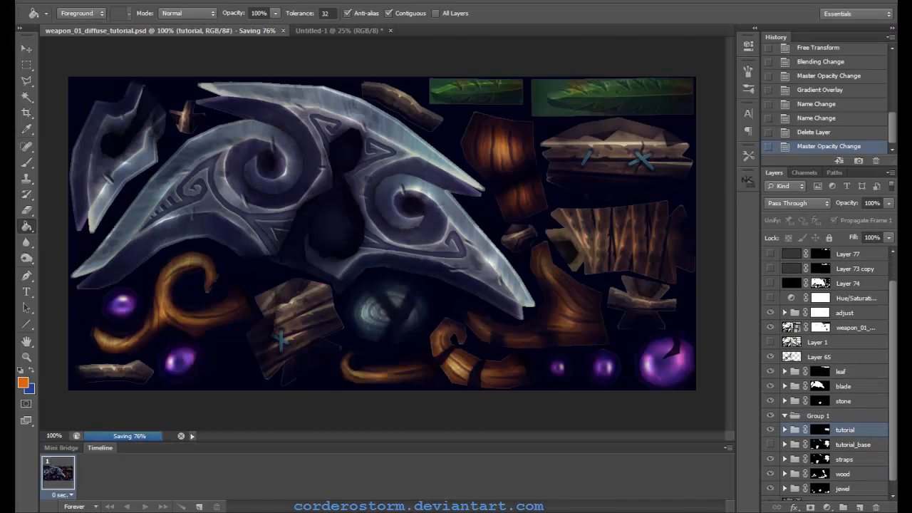
{"action": "key", "text": "alt+Tab"}
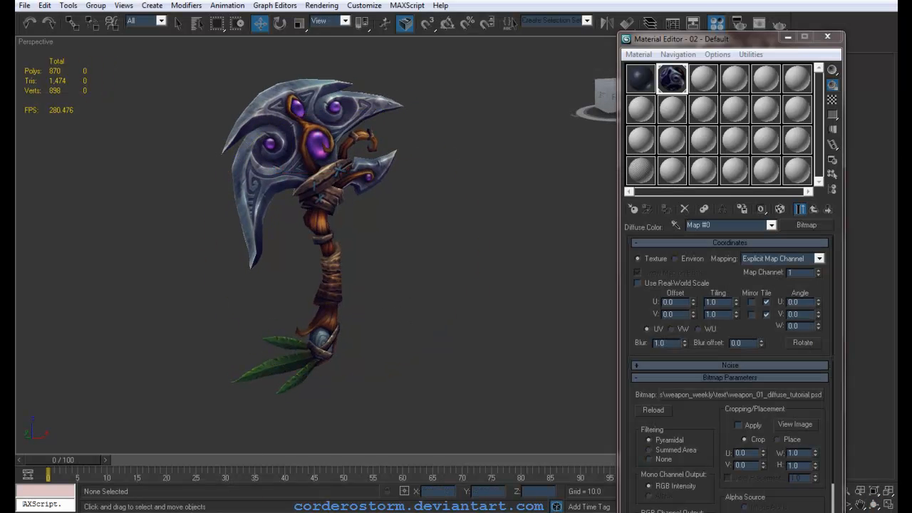
{"action": "key", "text": "alt+Tab"}
{"action": "left_click", "coordinate": [770, 429]}
{"action": "key", "text": "ctrl+s"}
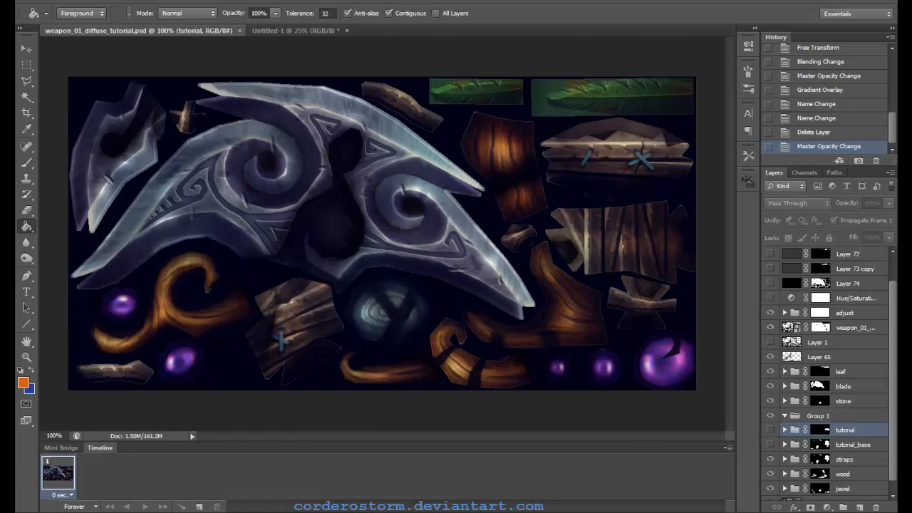
{"action": "key", "text": "alt+Tab"}
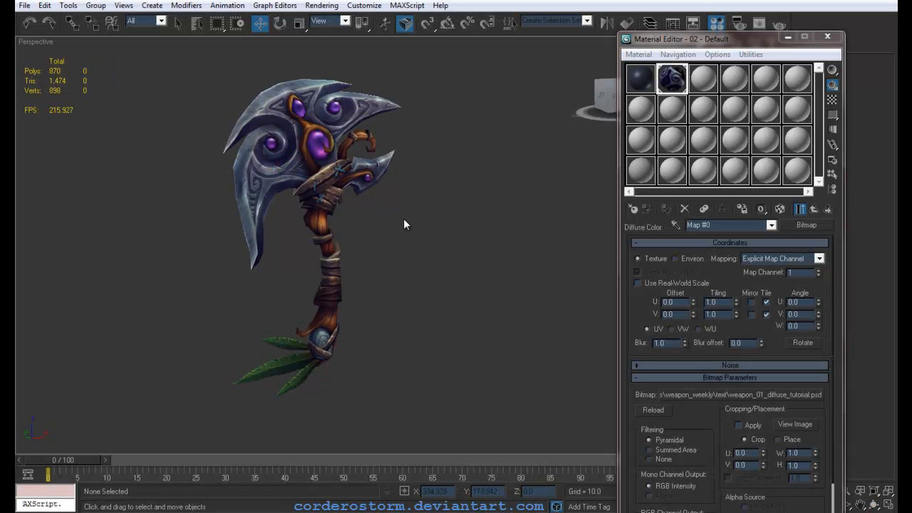
Close the Material Editor, reposition the weapon in the viewport and leave it deselected
{"action": "left_click", "coordinate": [827, 36]}
{"action": "left_click", "coordinate": [345, 177]}
{"action": "left_click_drag", "start_coordinate": [360, 215], "coordinate": [378, 248]}
{"action": "left_click", "coordinate": [479, 268]}
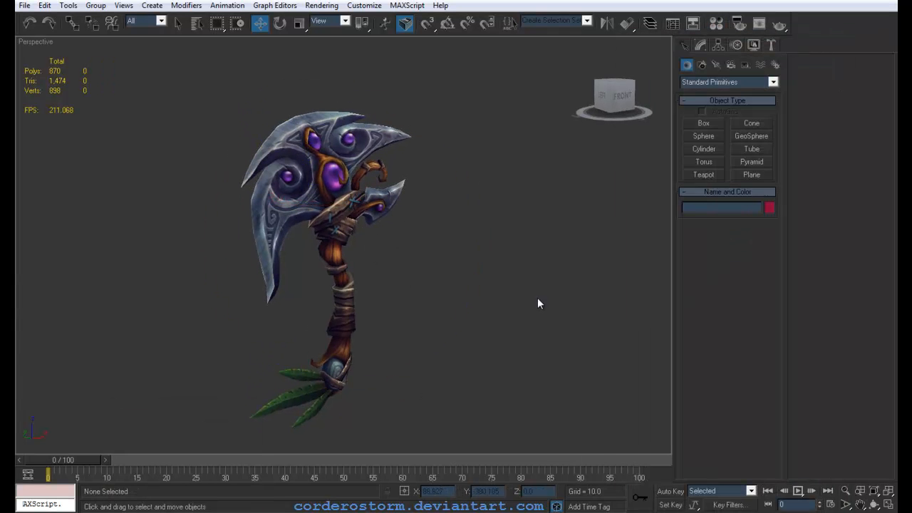